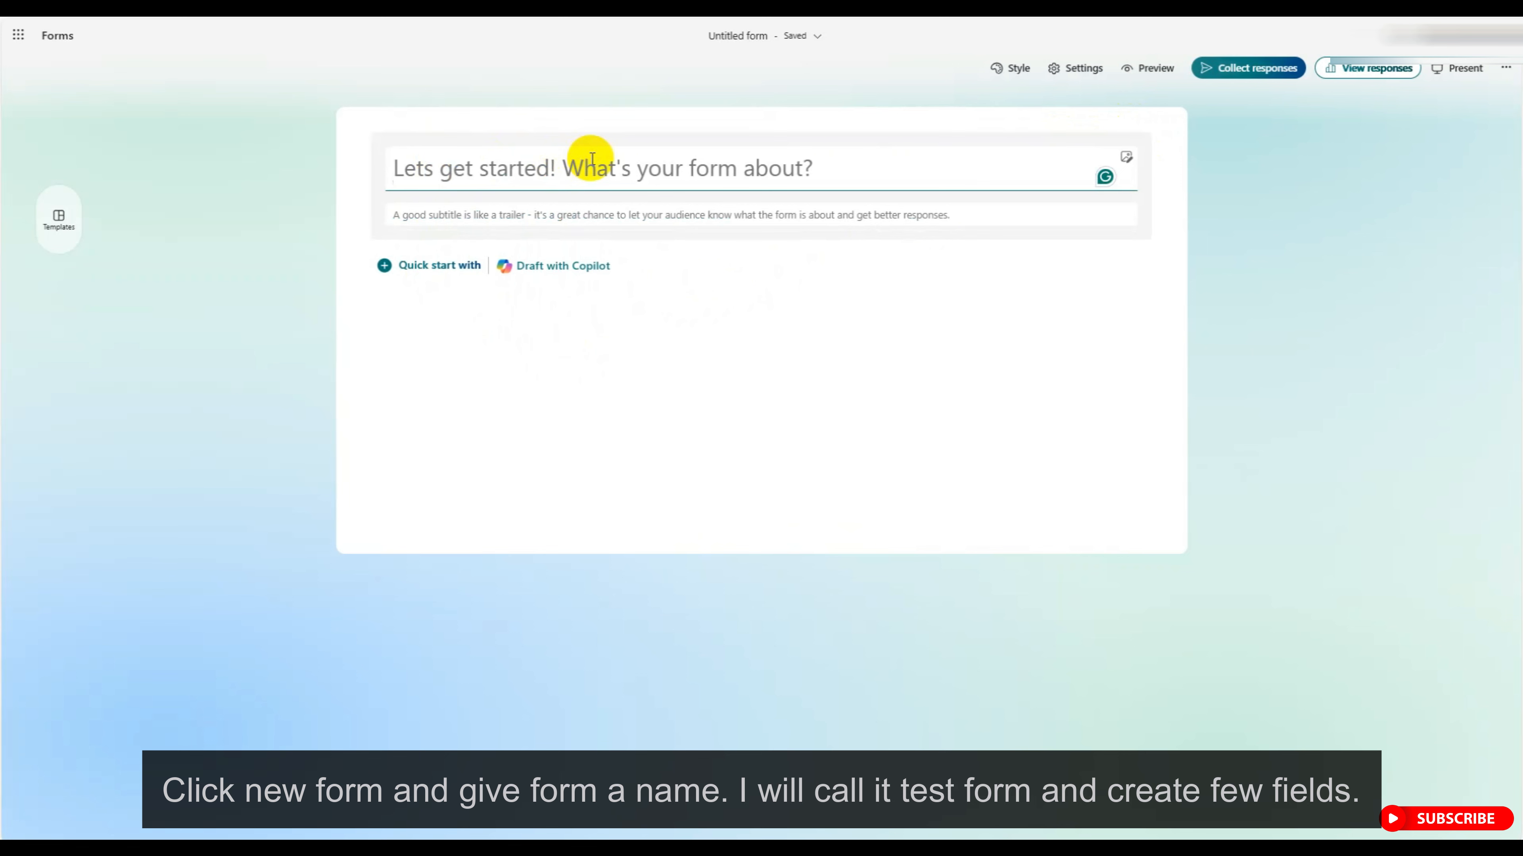
Title the form Test Form and add a required text question named Your Name.
text(Test Form)
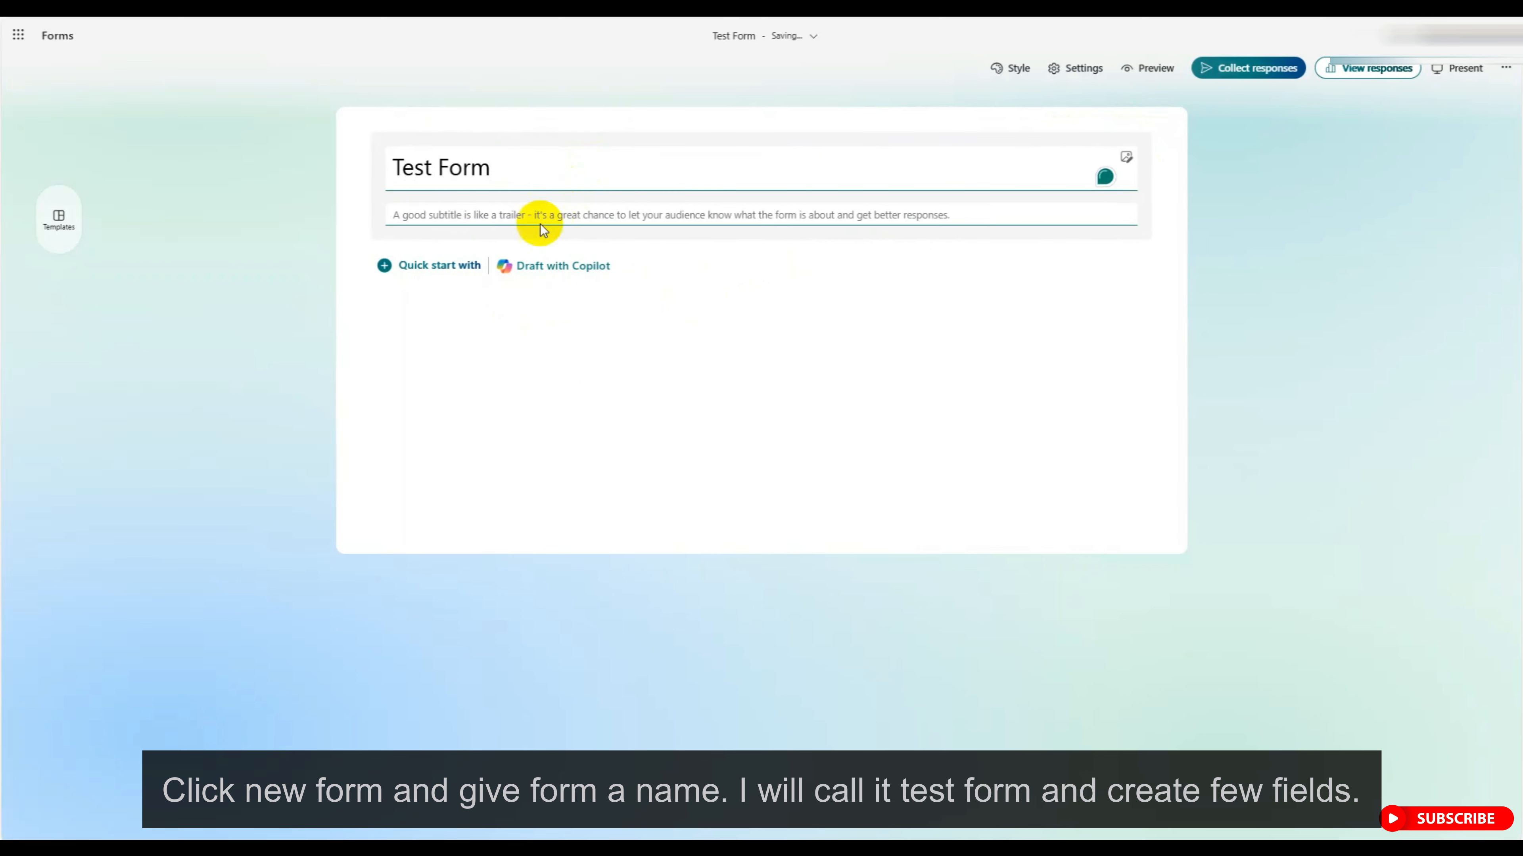
click(459, 217)
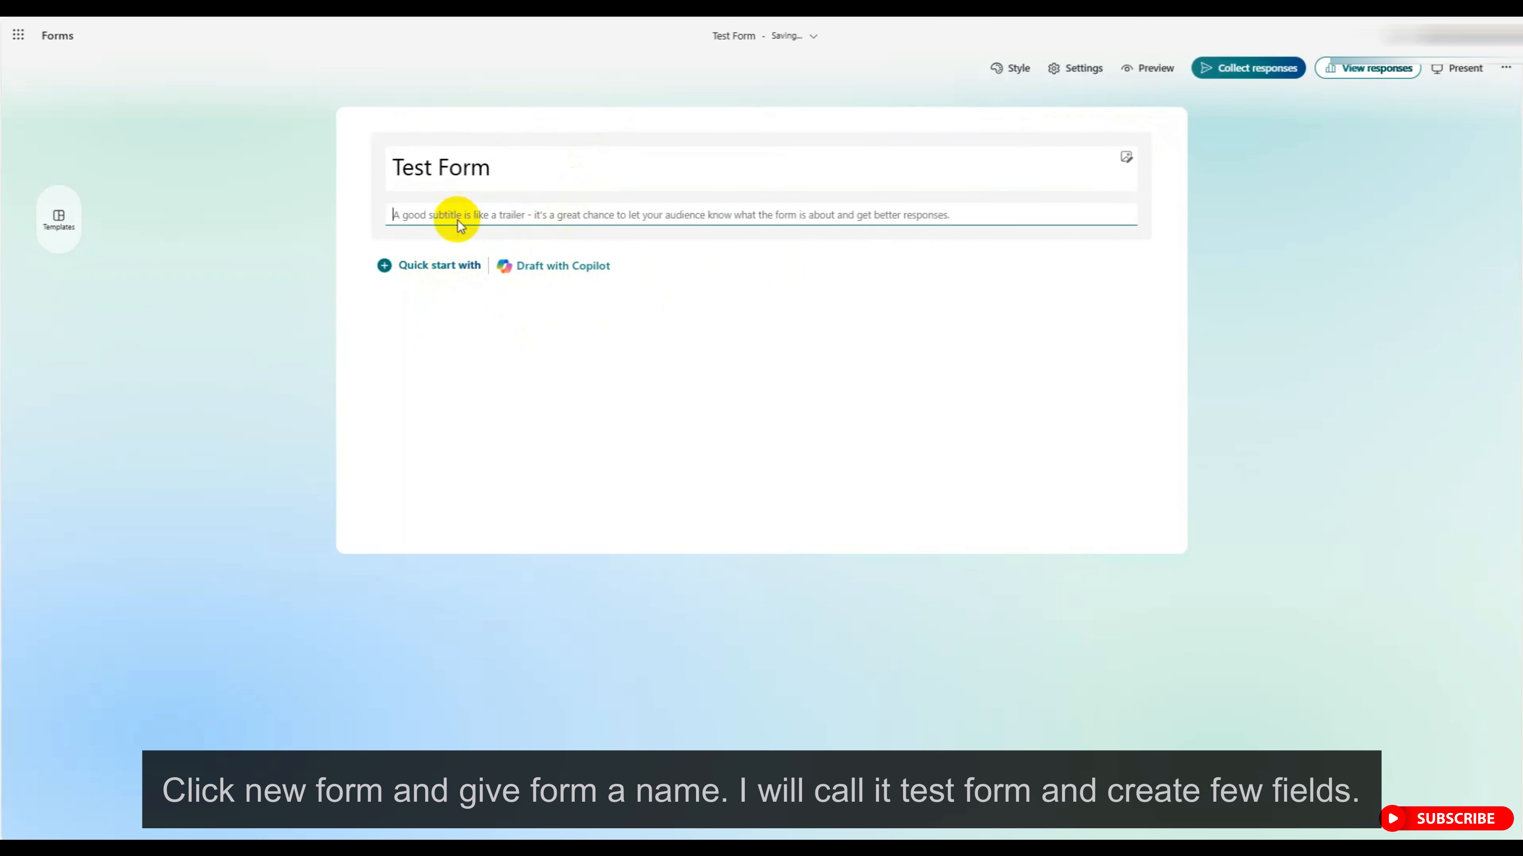
click(419, 265)
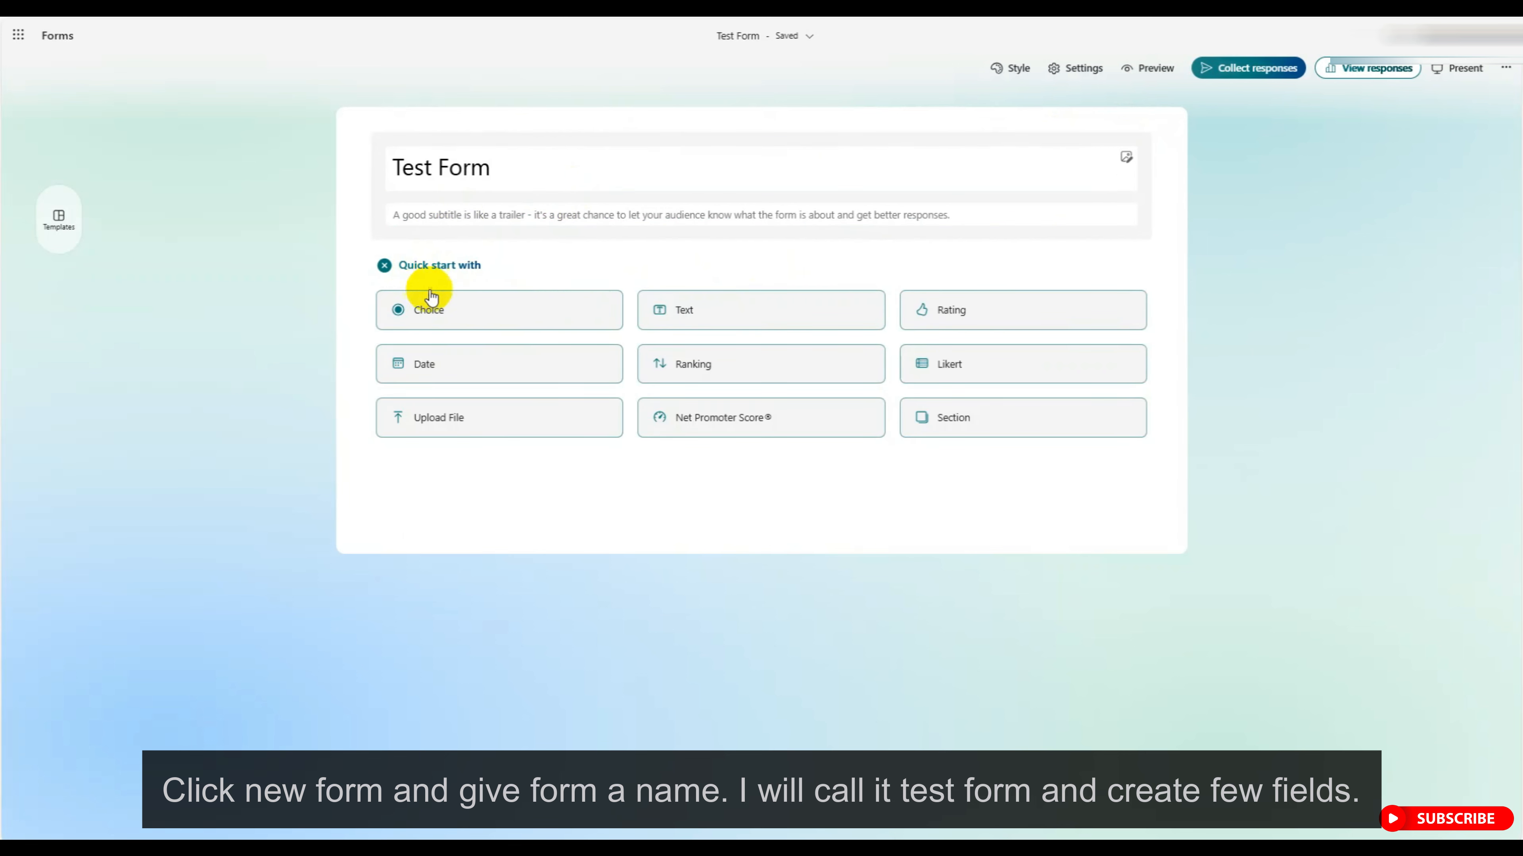
click(682, 308)
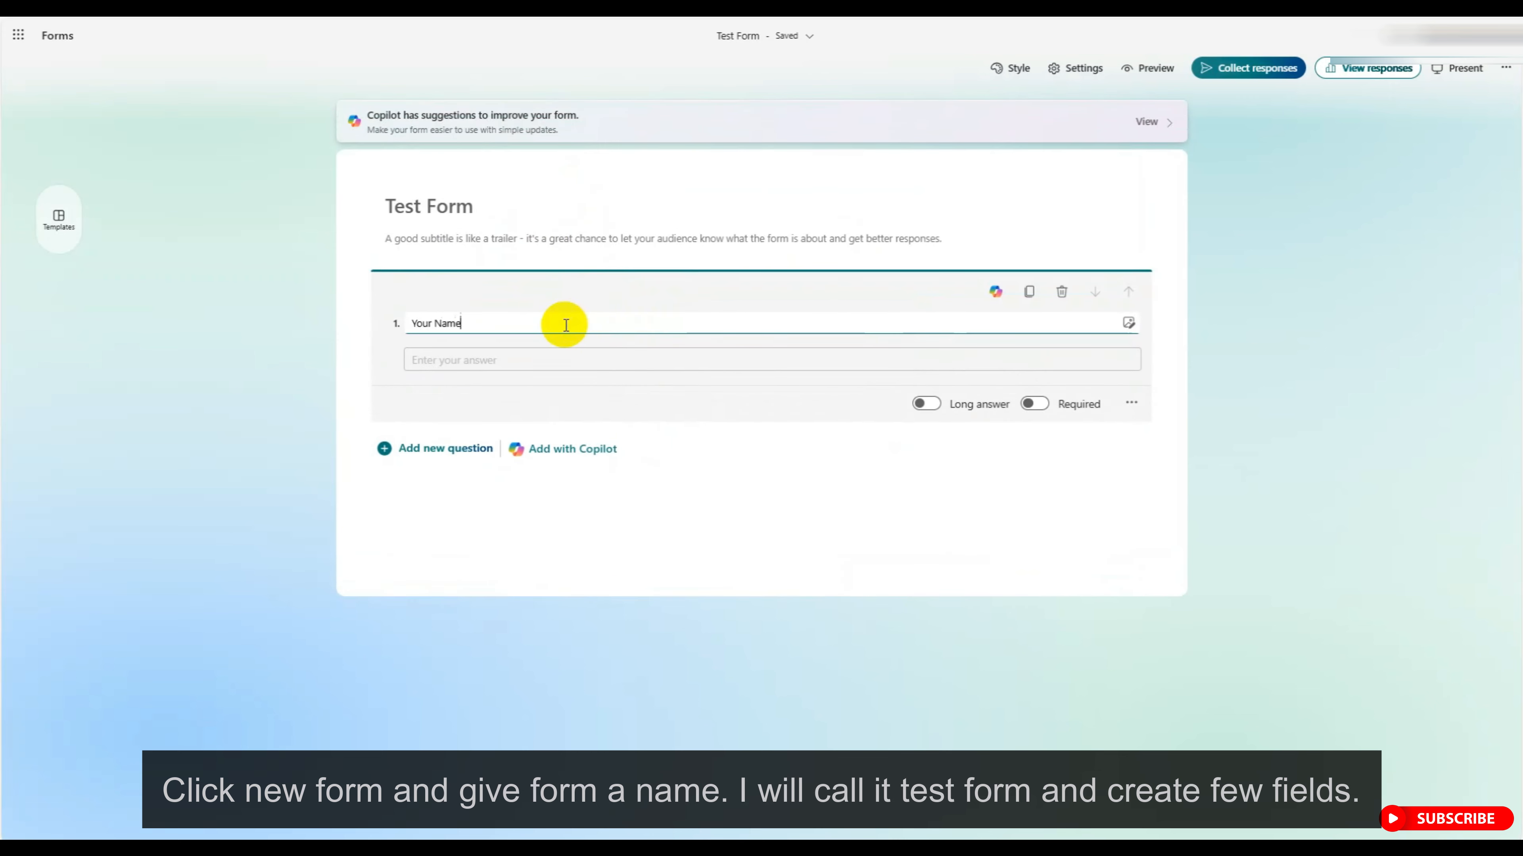
click(1039, 410)
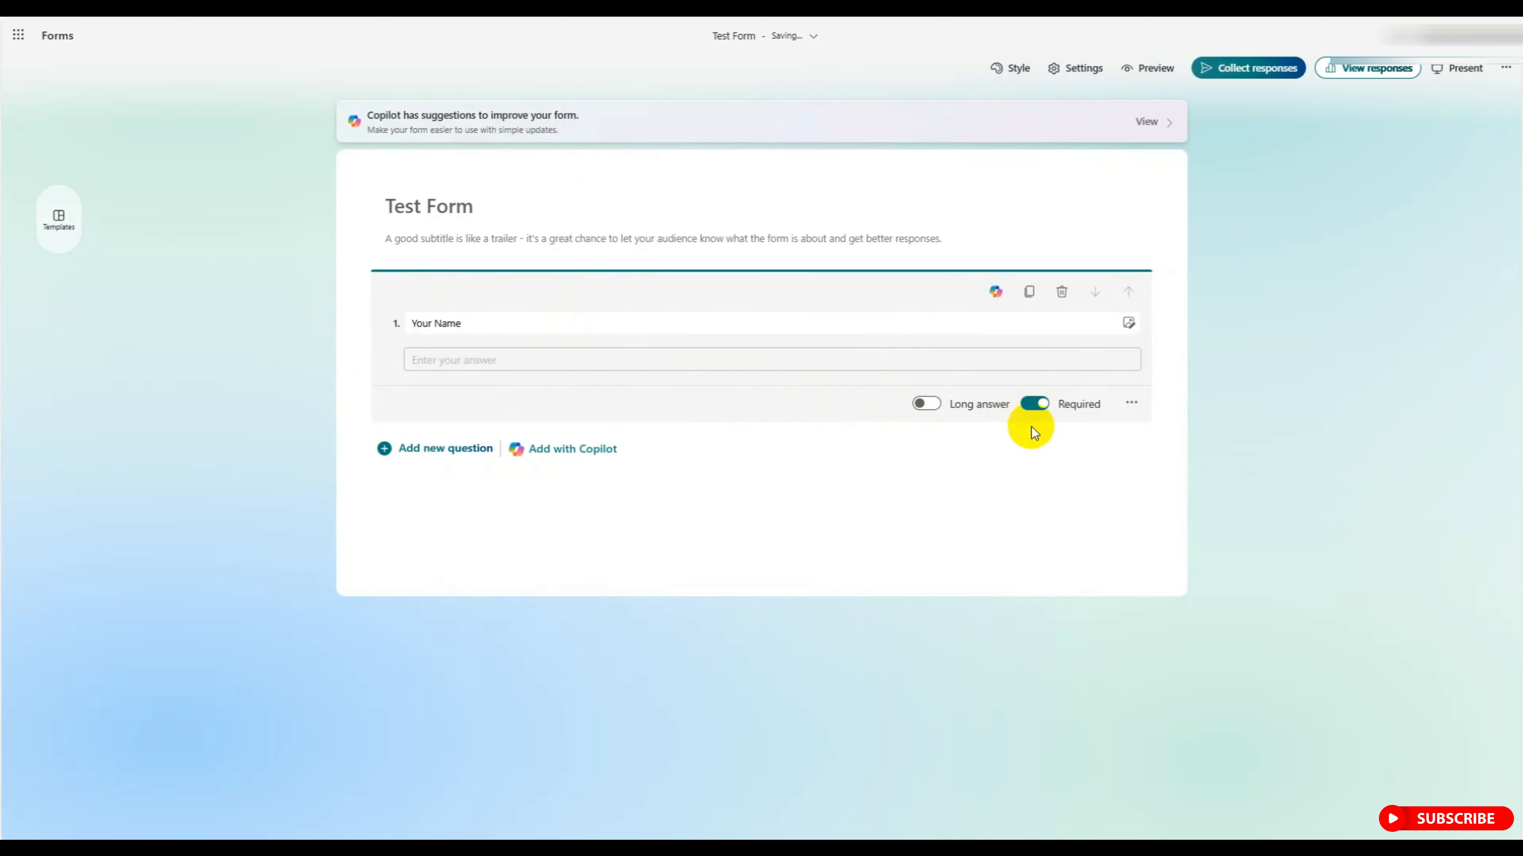
Add a second required text question named Location.
click(428, 449)
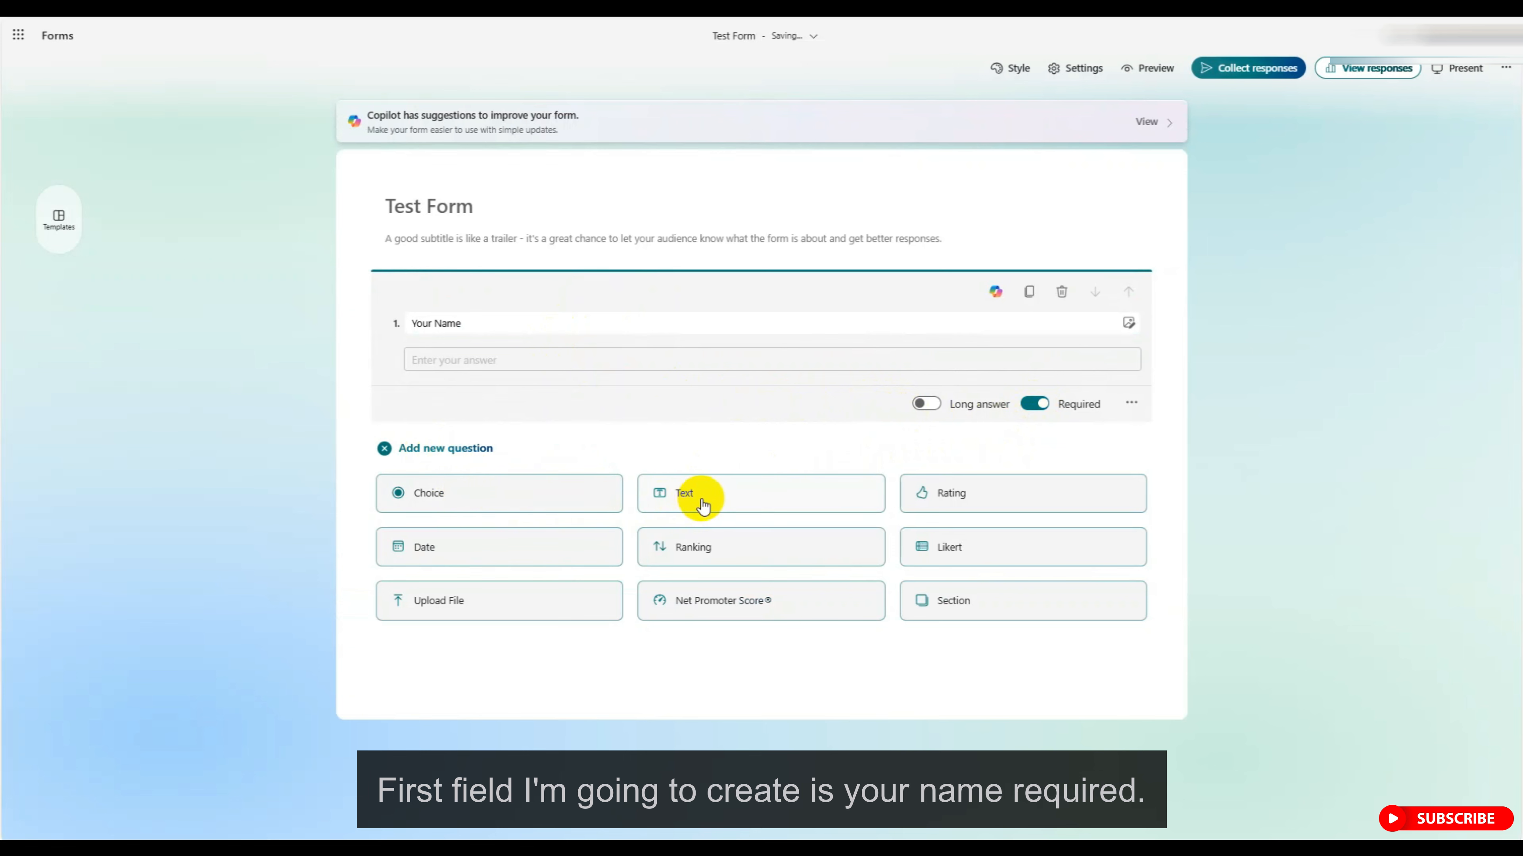
click(680, 493)
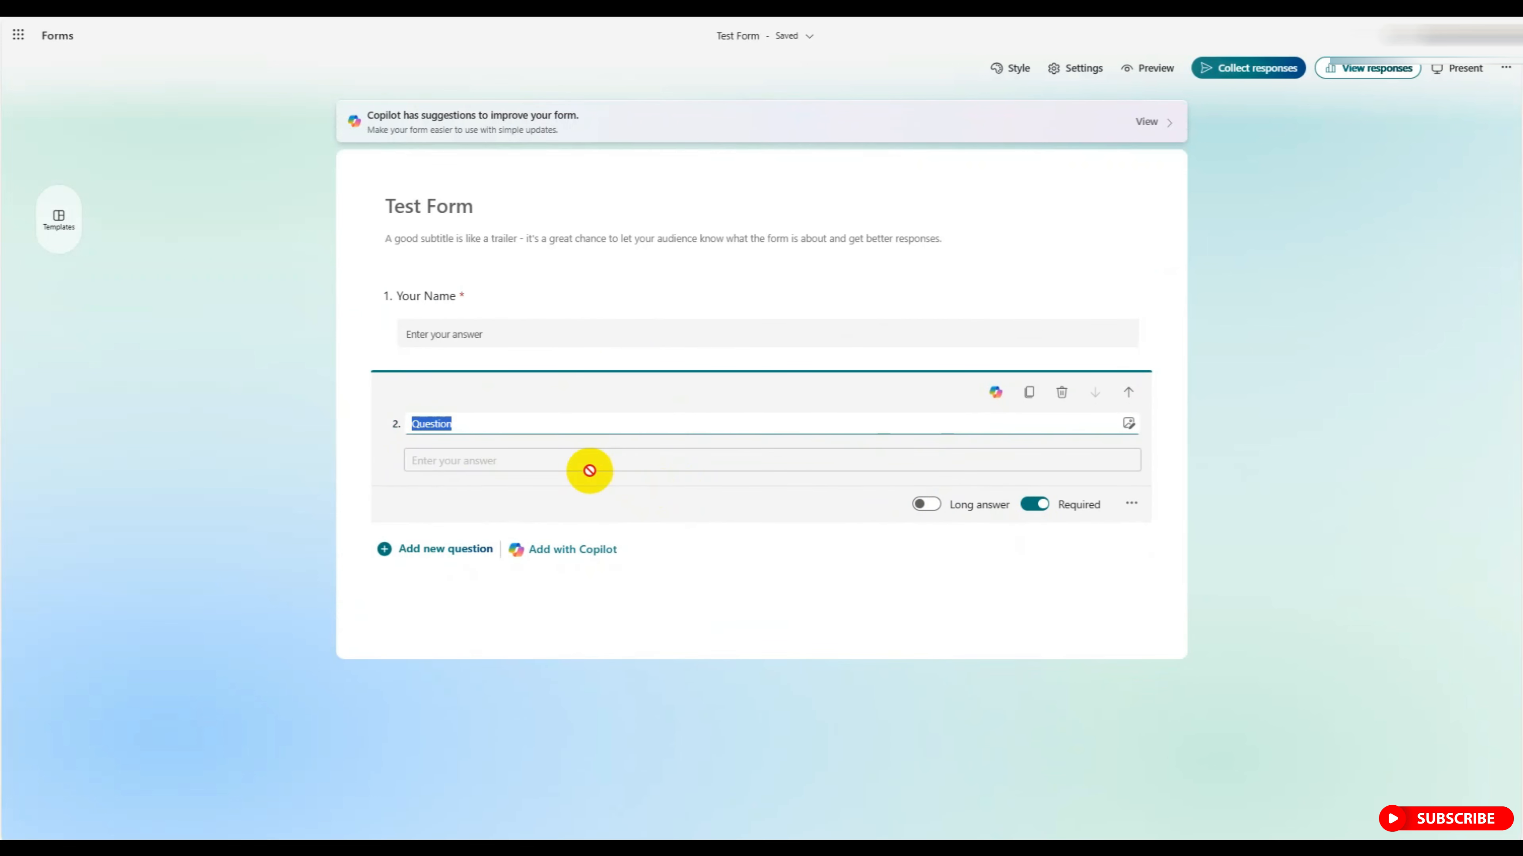
text(Loca)
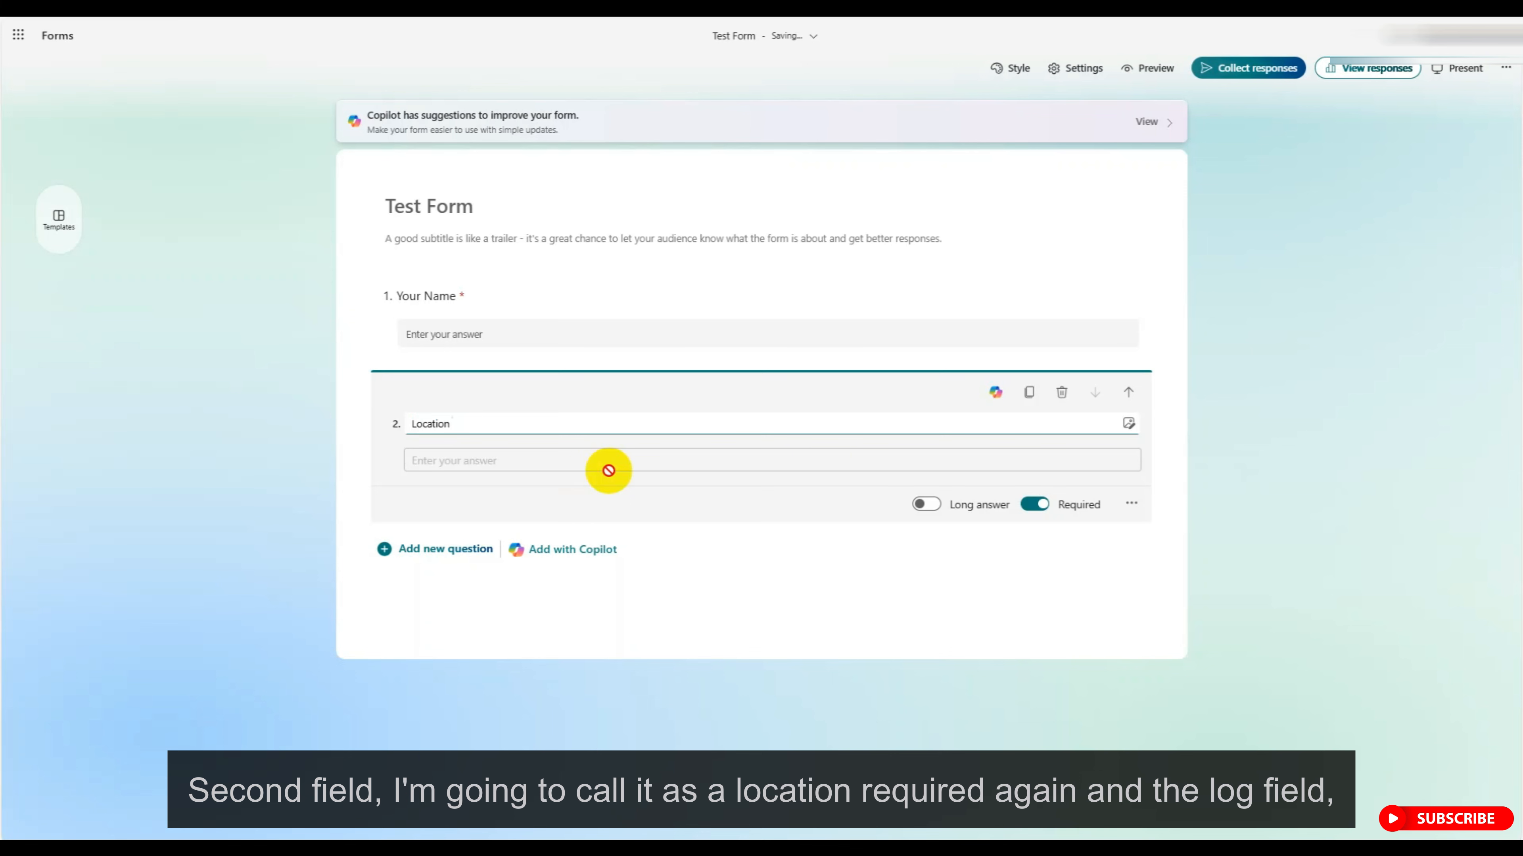
Add a required date question named DOB to the form and preview the form.
click(425, 550)
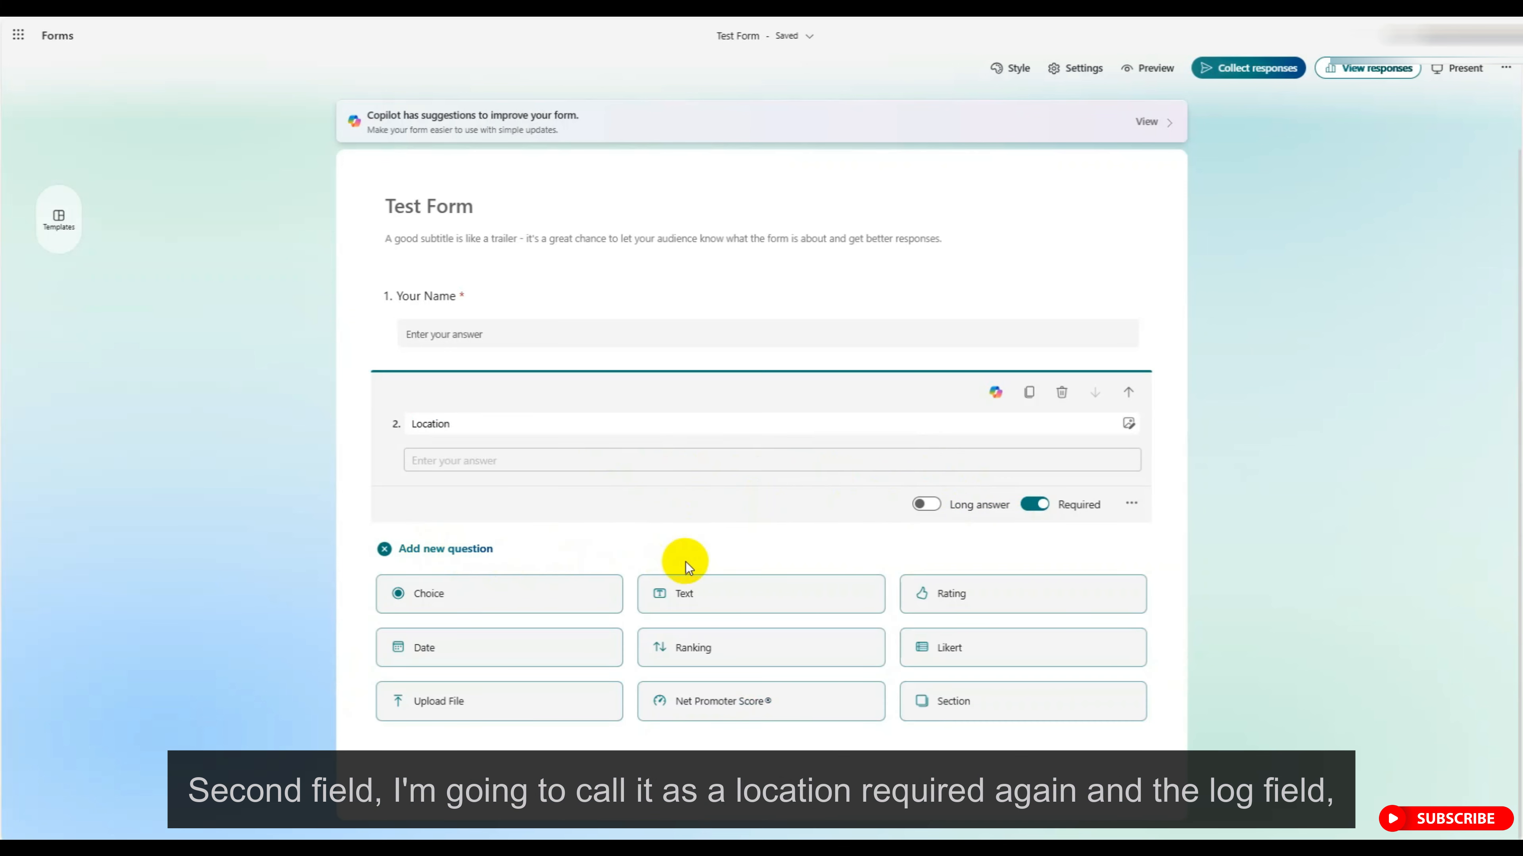
click(427, 647)
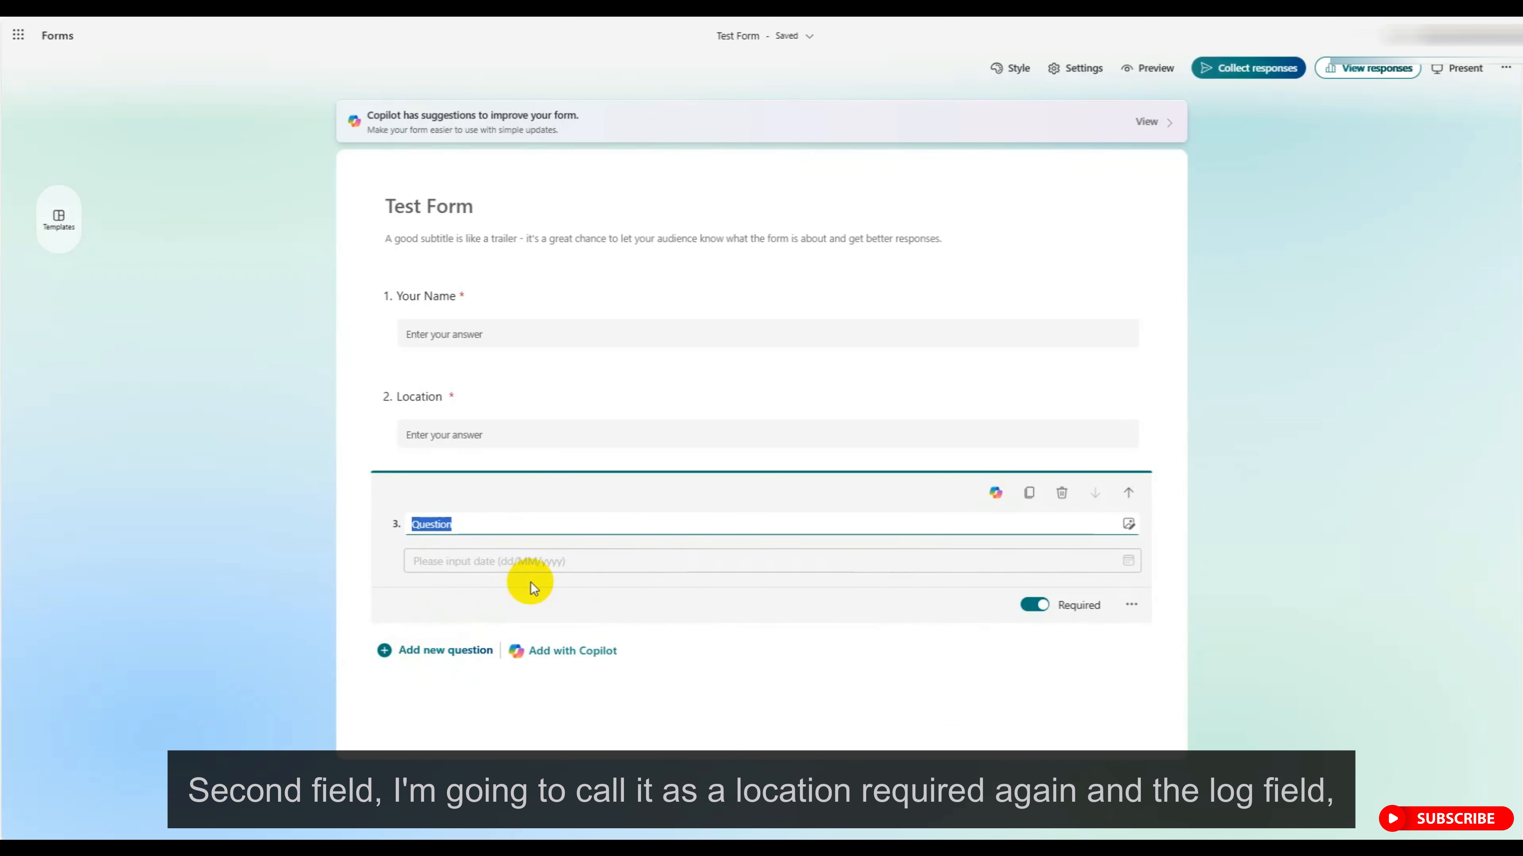
text(DOB)
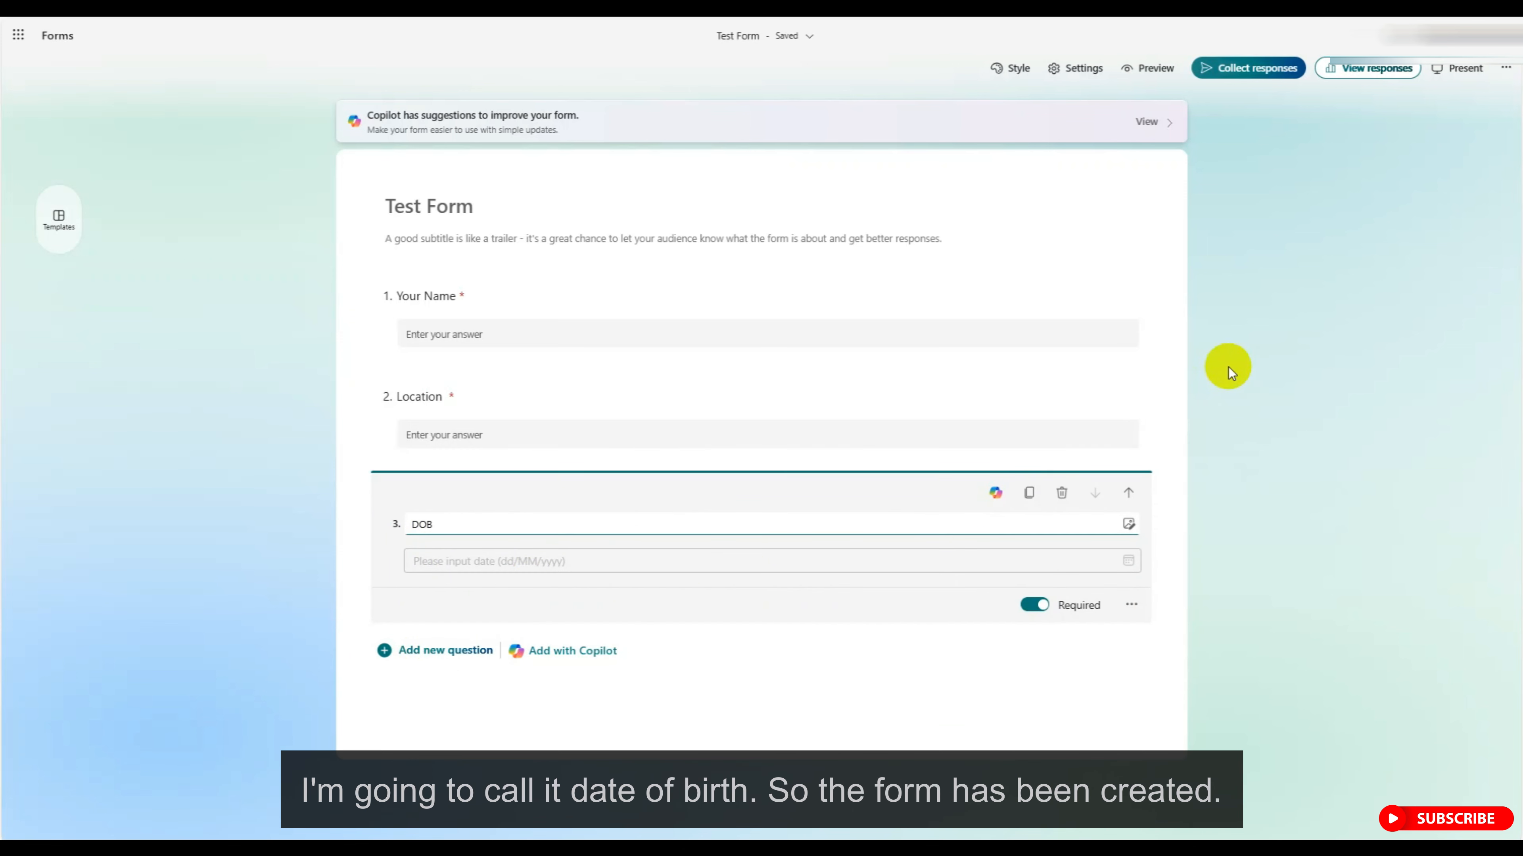
click(1229, 367)
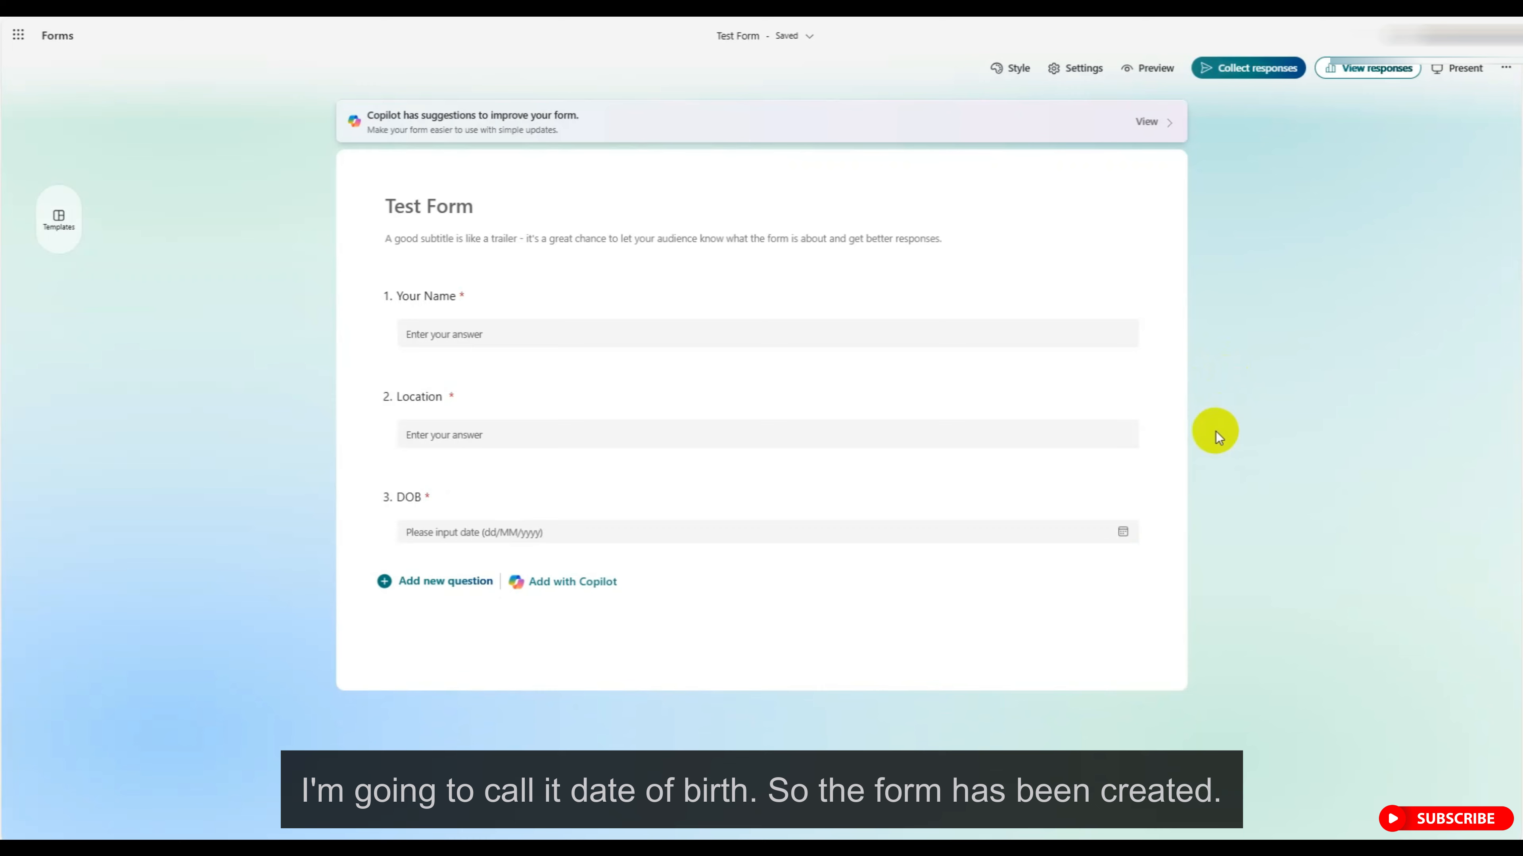
click(1136, 67)
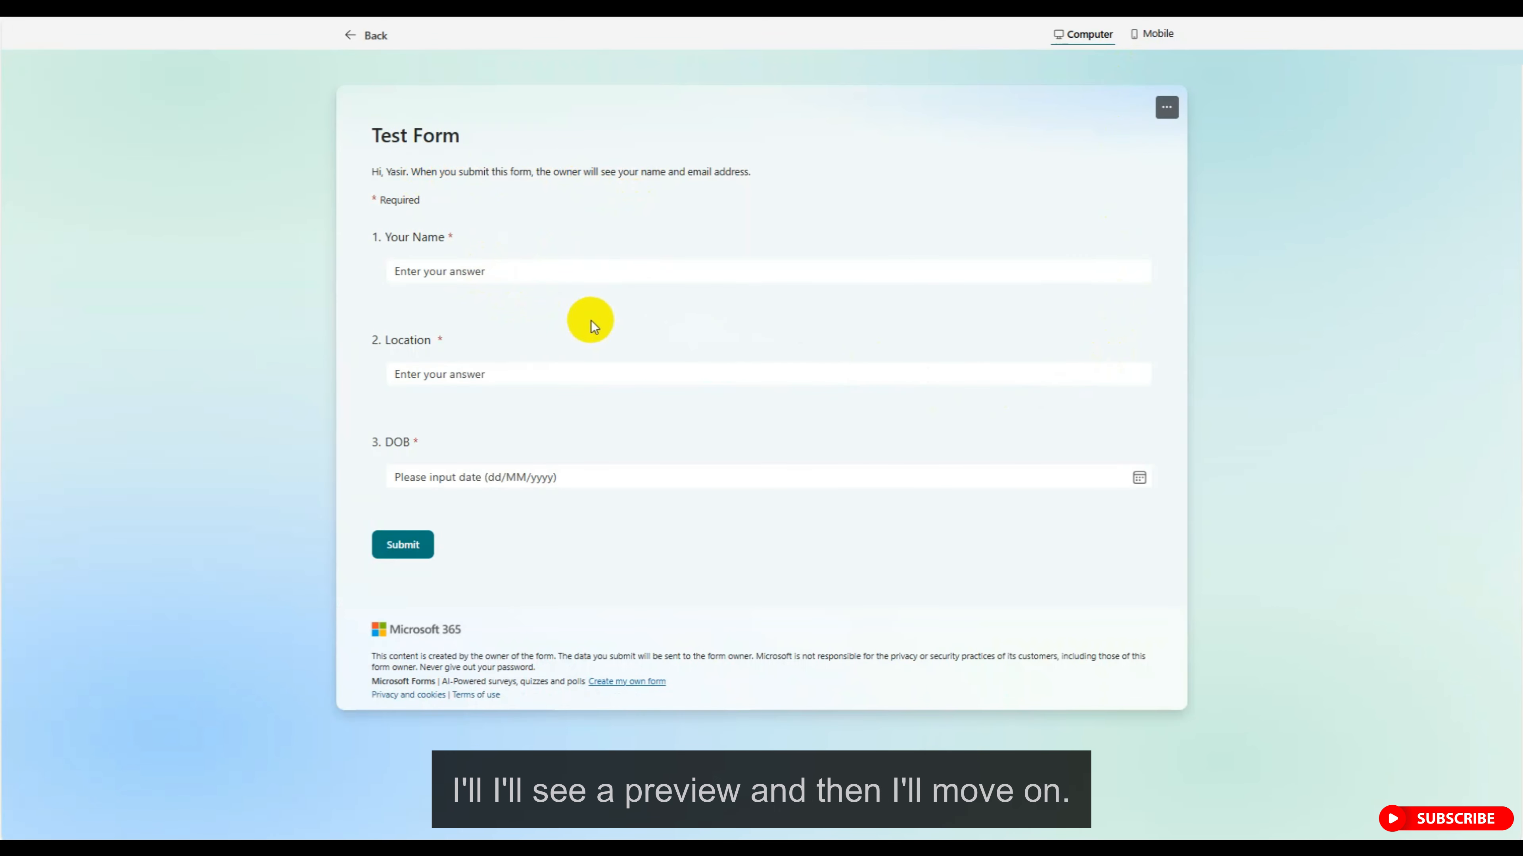
click(436, 271)
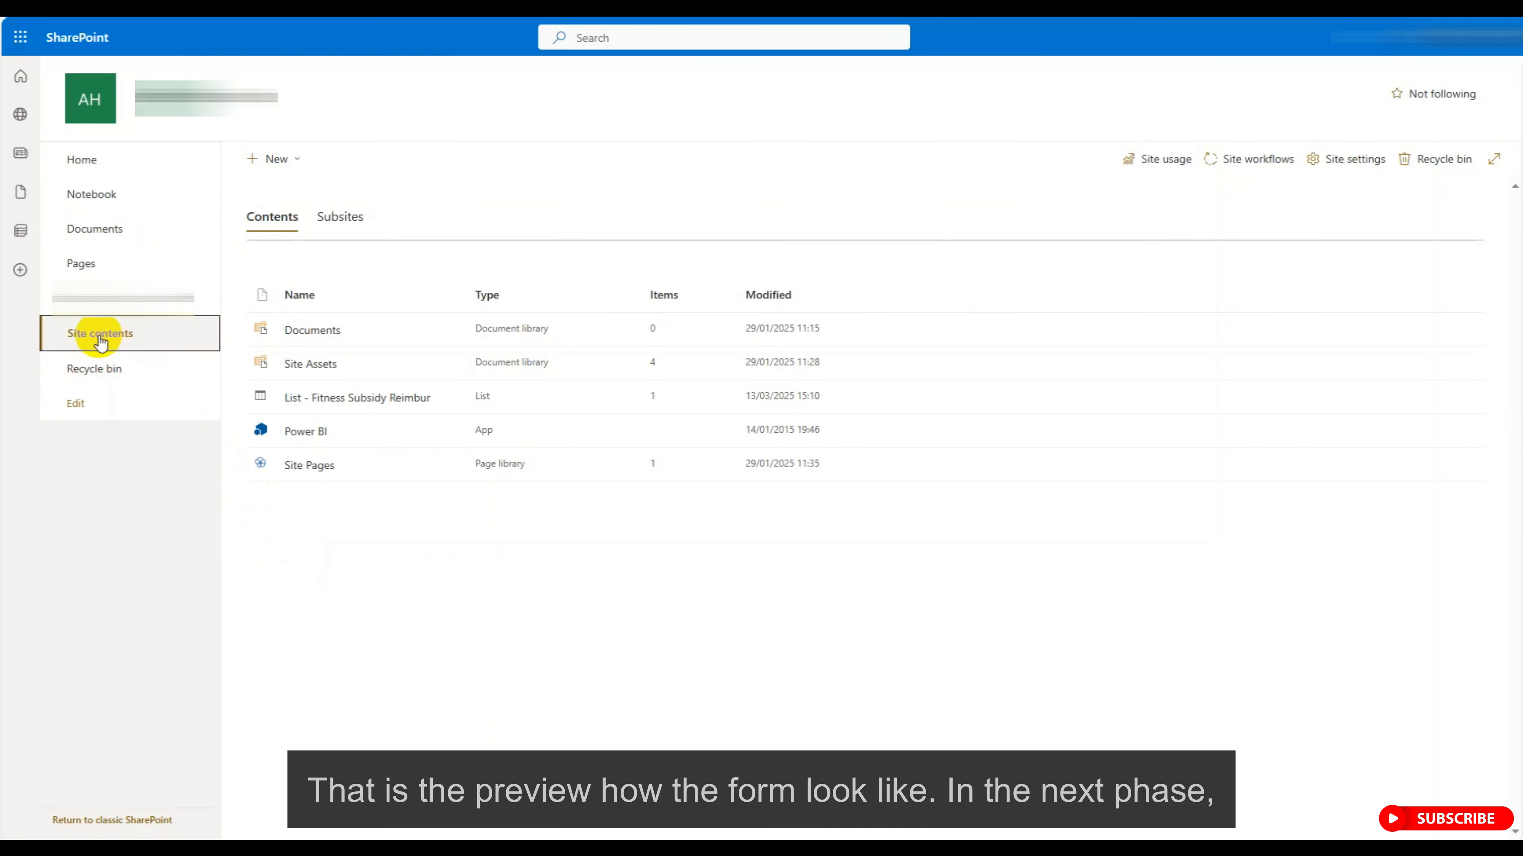
Switch to the SharePoint site's contents and start a new list from the blank list option.
click(99, 335)
click(326, 237)
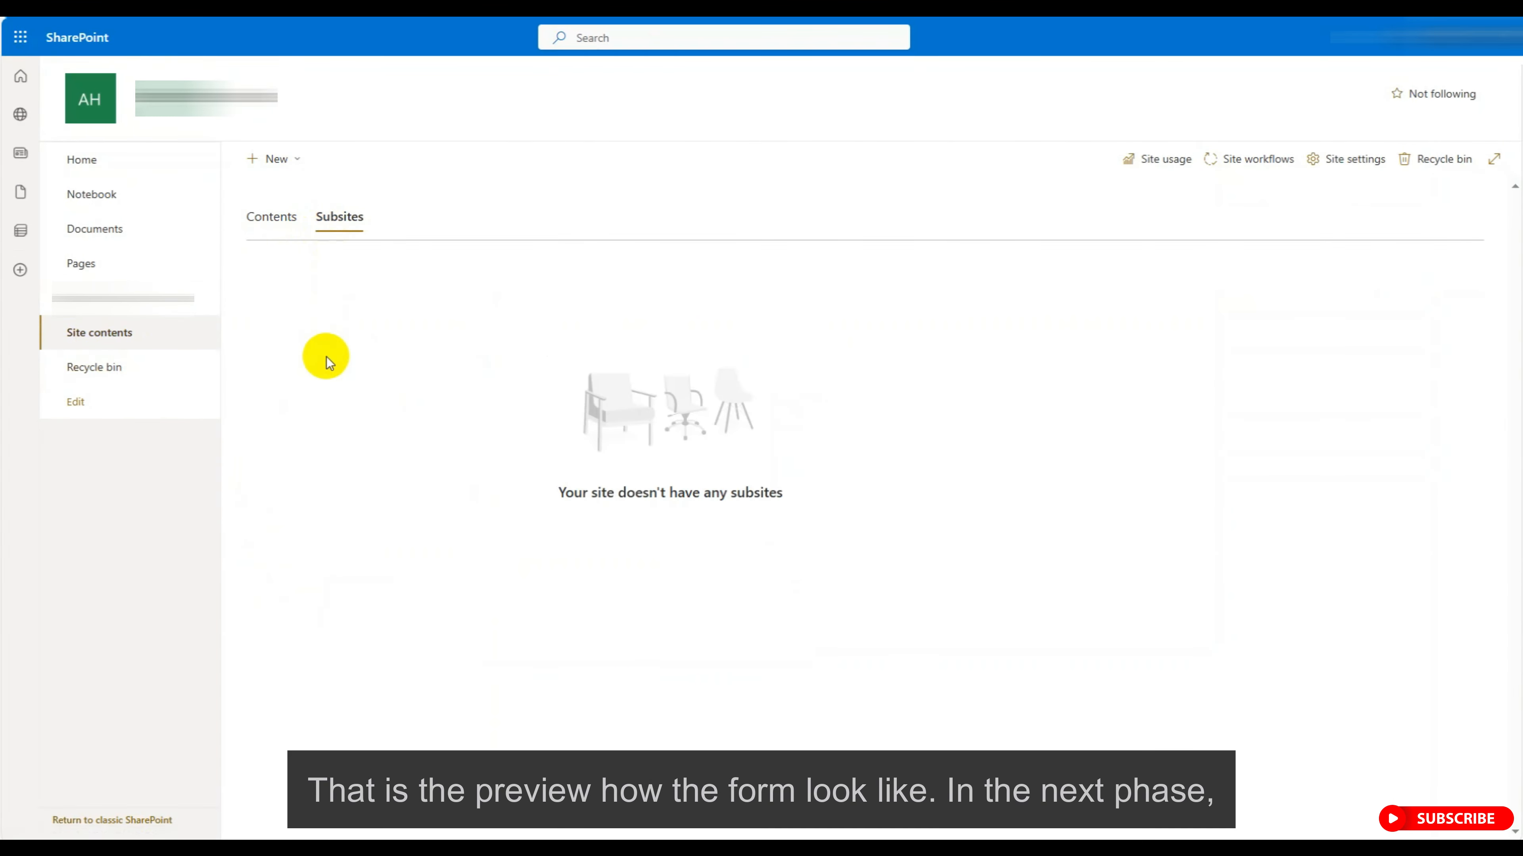
click(281, 159)
click(285, 188)
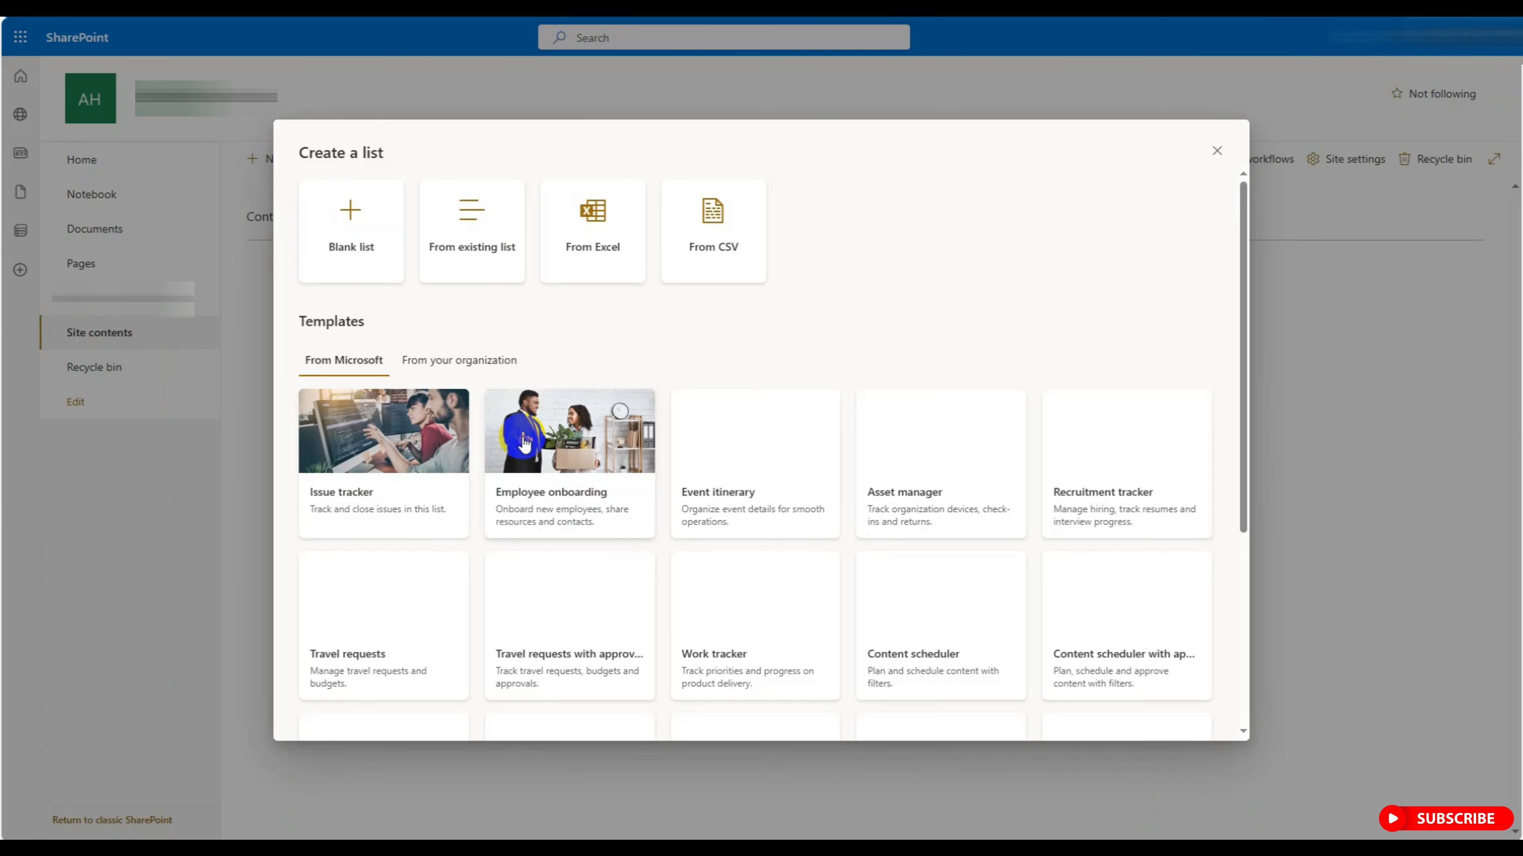
click(350, 240)
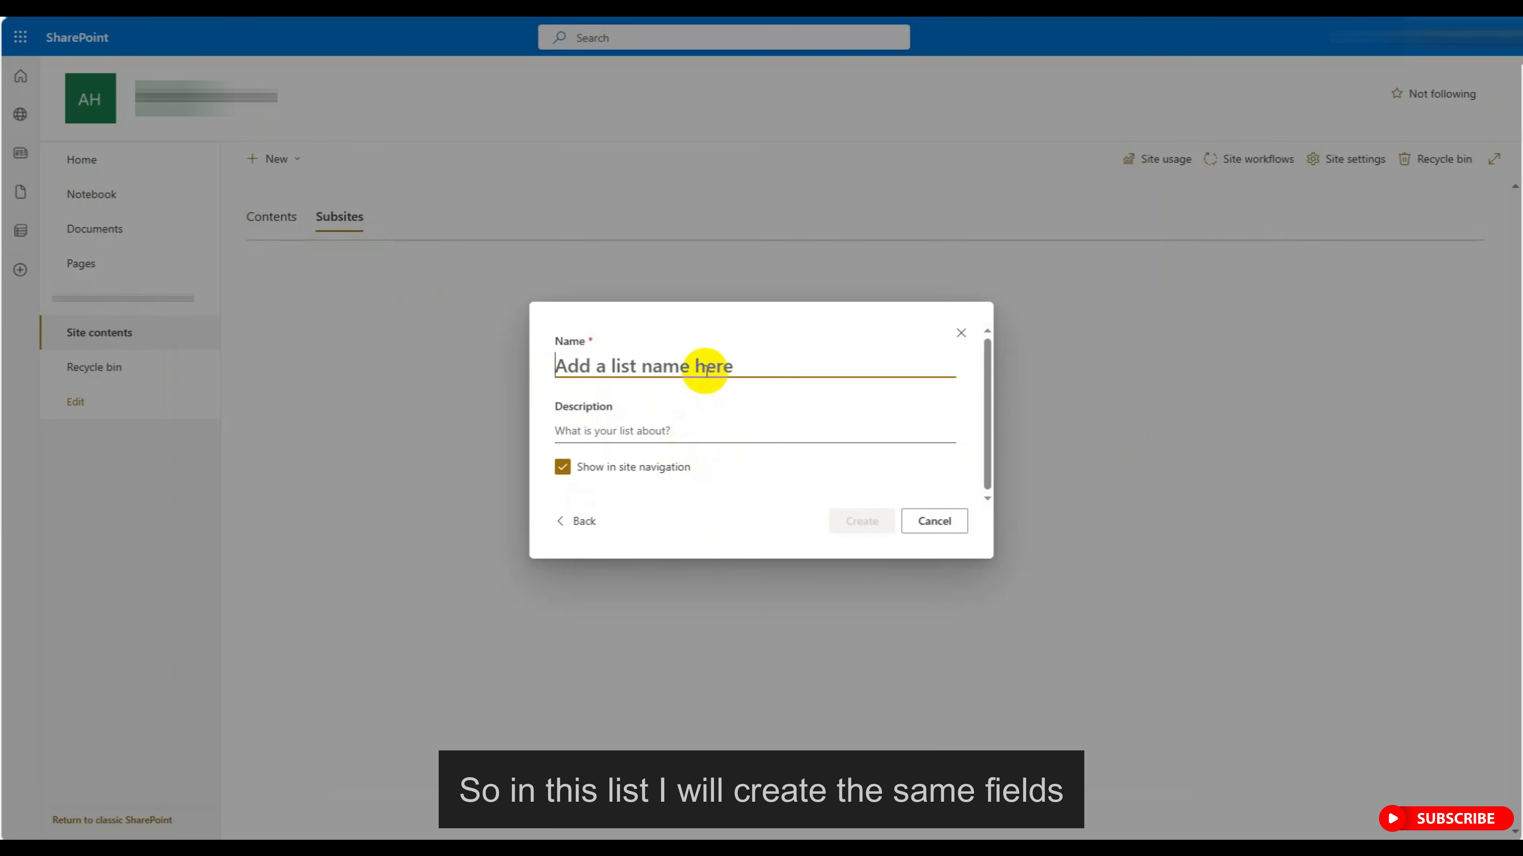
Create the list as "This is a test SharePoint List to collect Form data" without showing it in the site navigation.
text(This is a test)
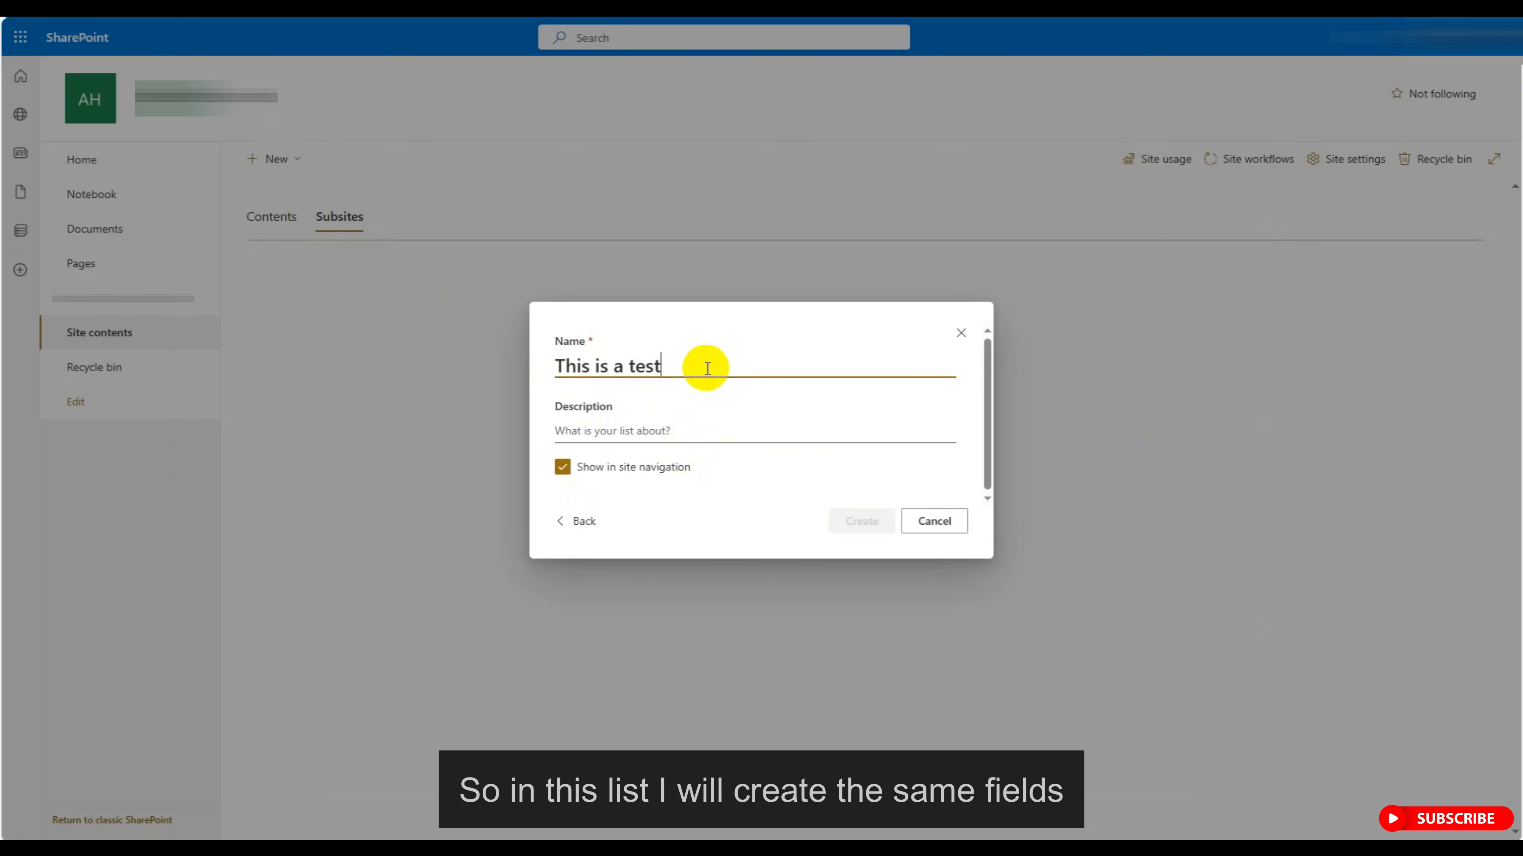
text( Sharepoint)
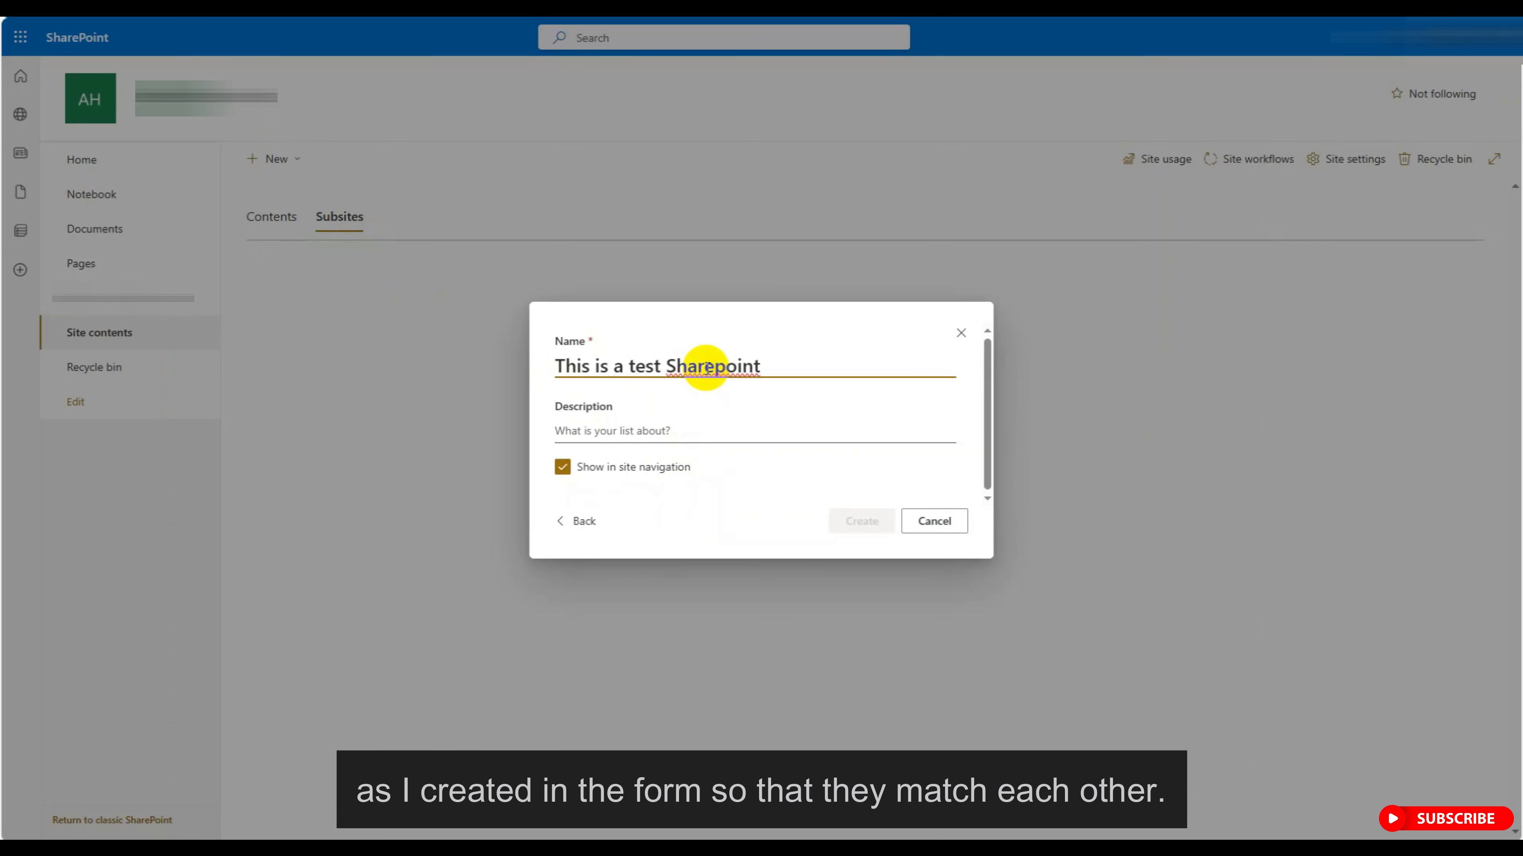
text( List )
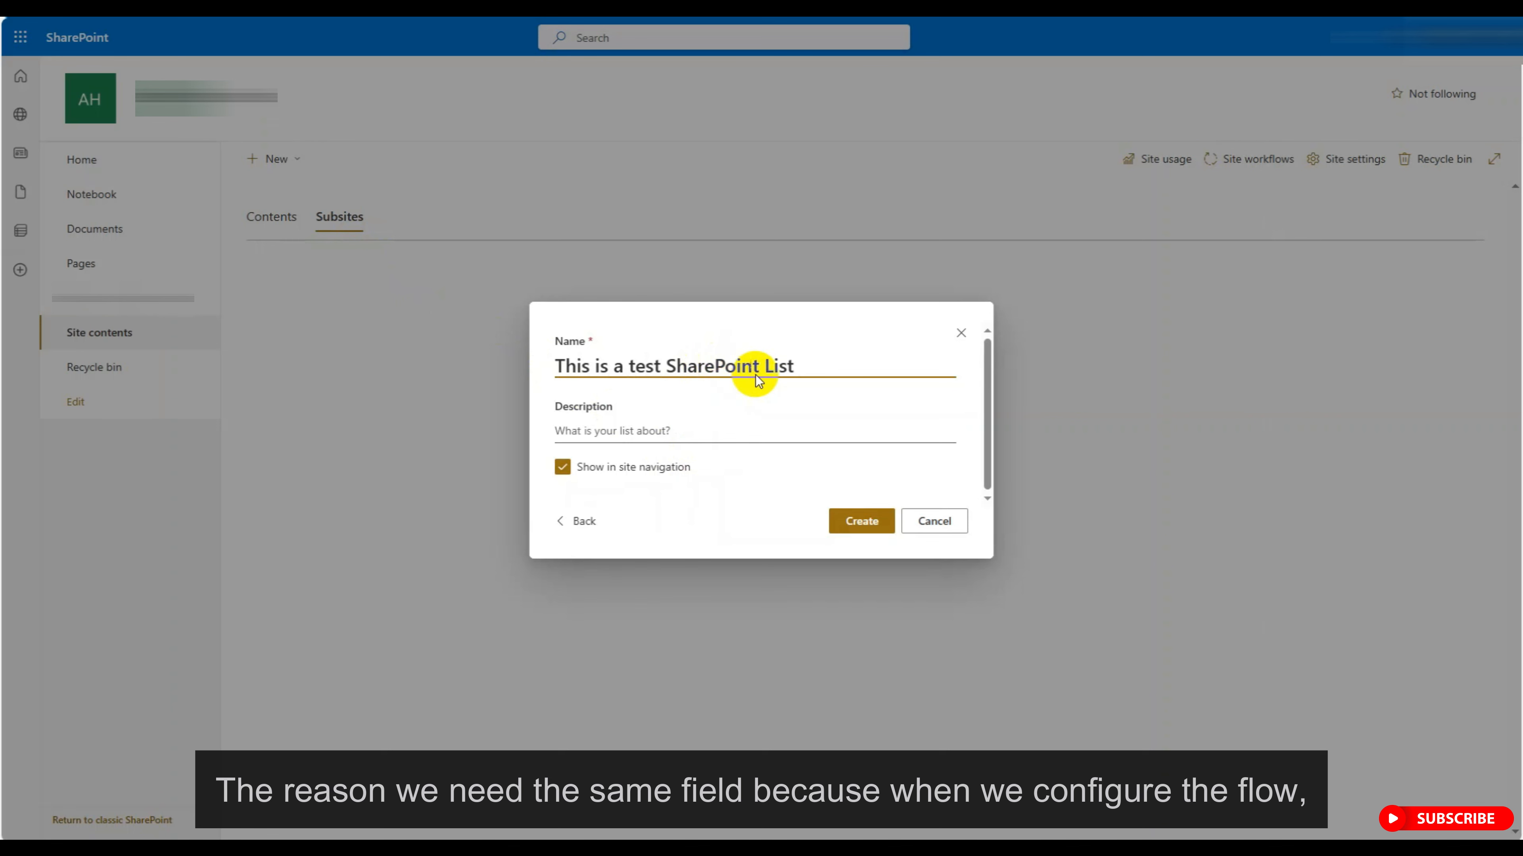
text(to collect )
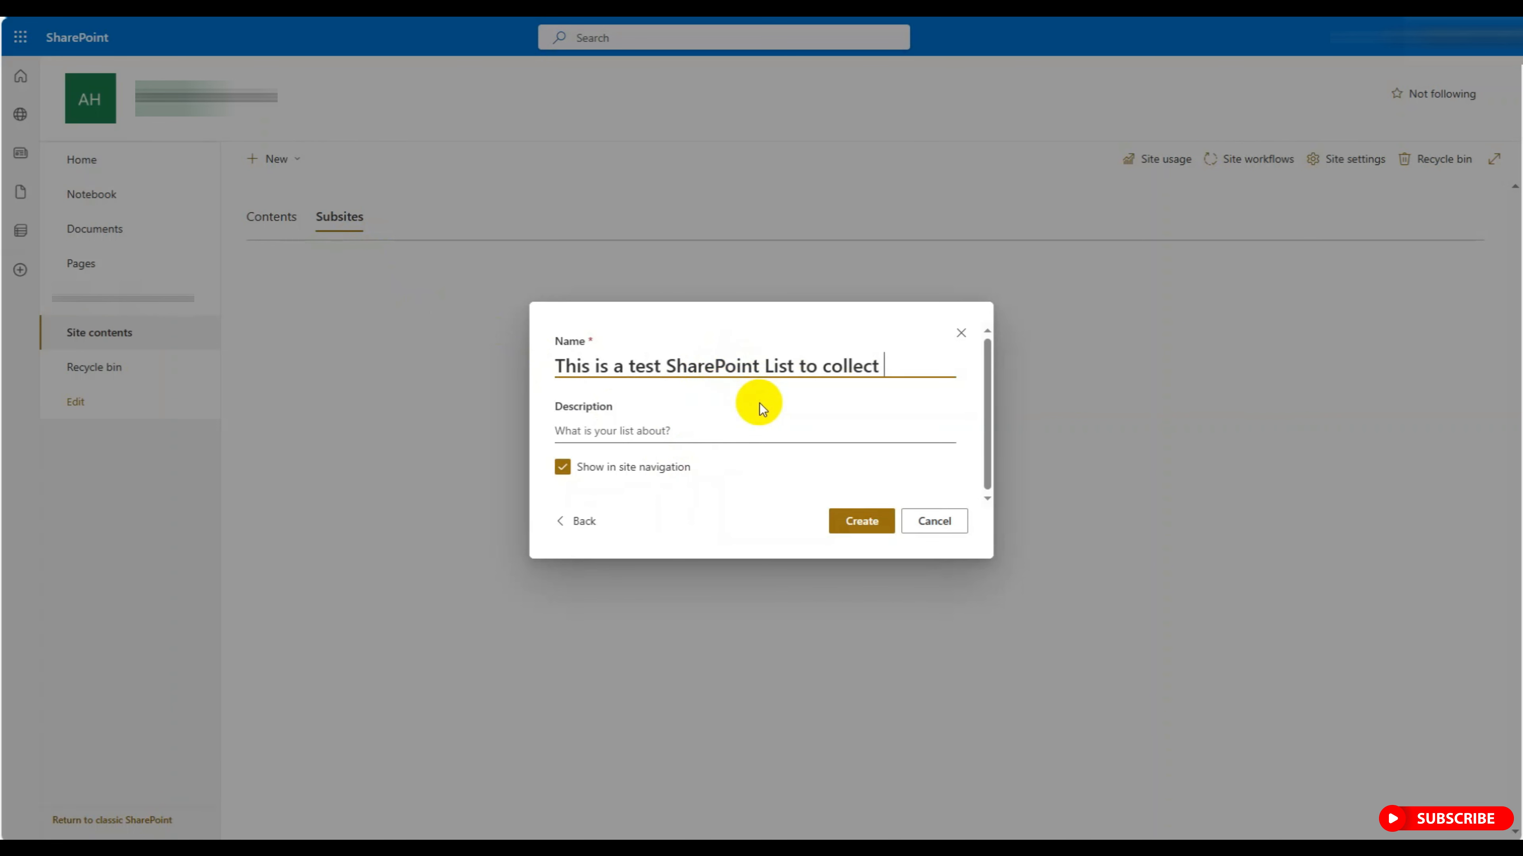
text(From)
key(BackSpace)
key(BackSpace)
key(BackSpace)
text(orm data)
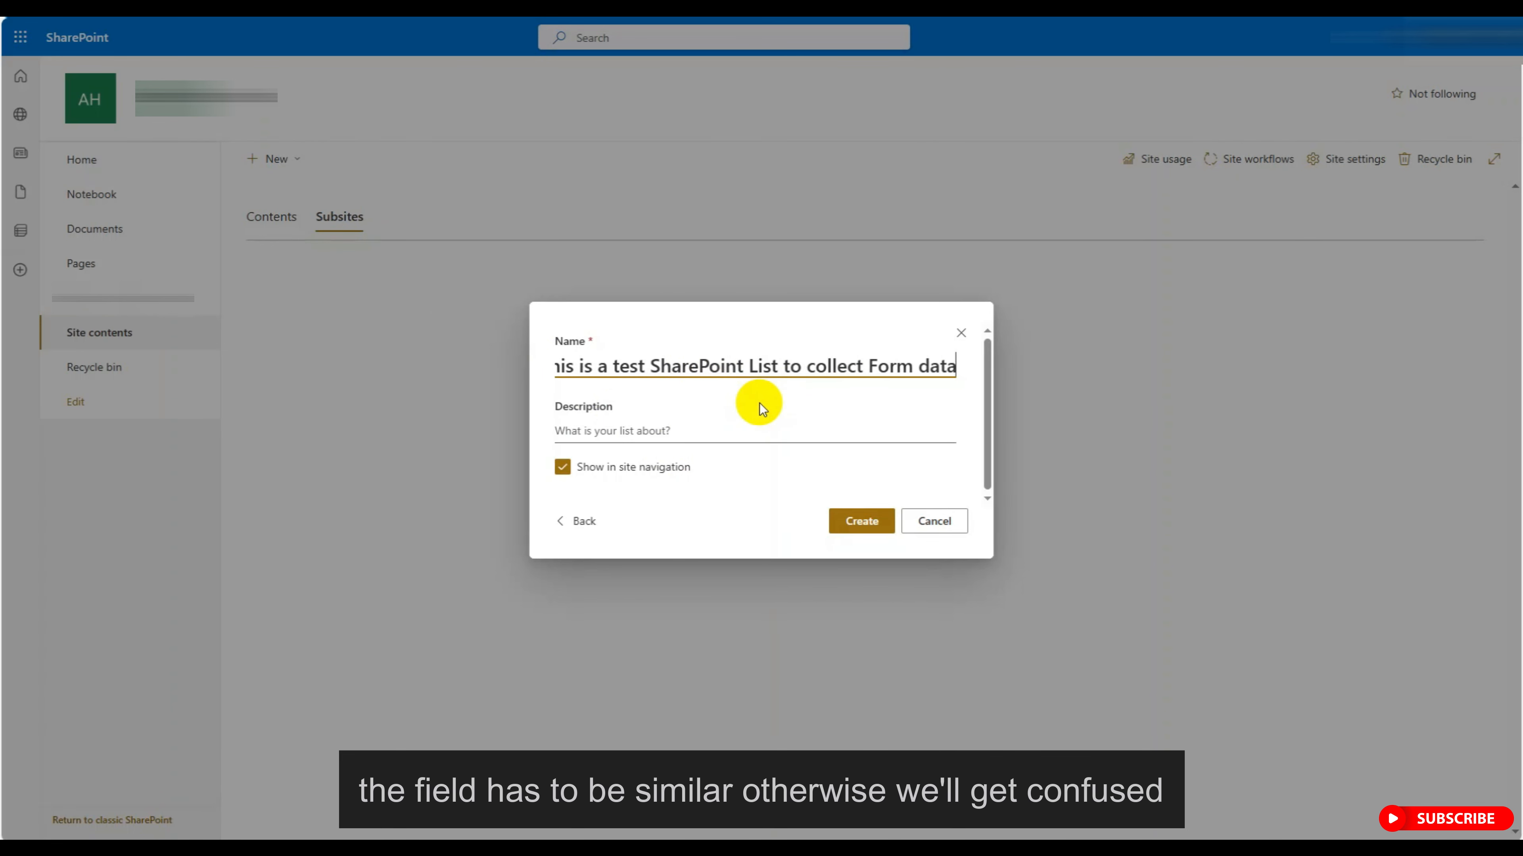
click(681, 433)
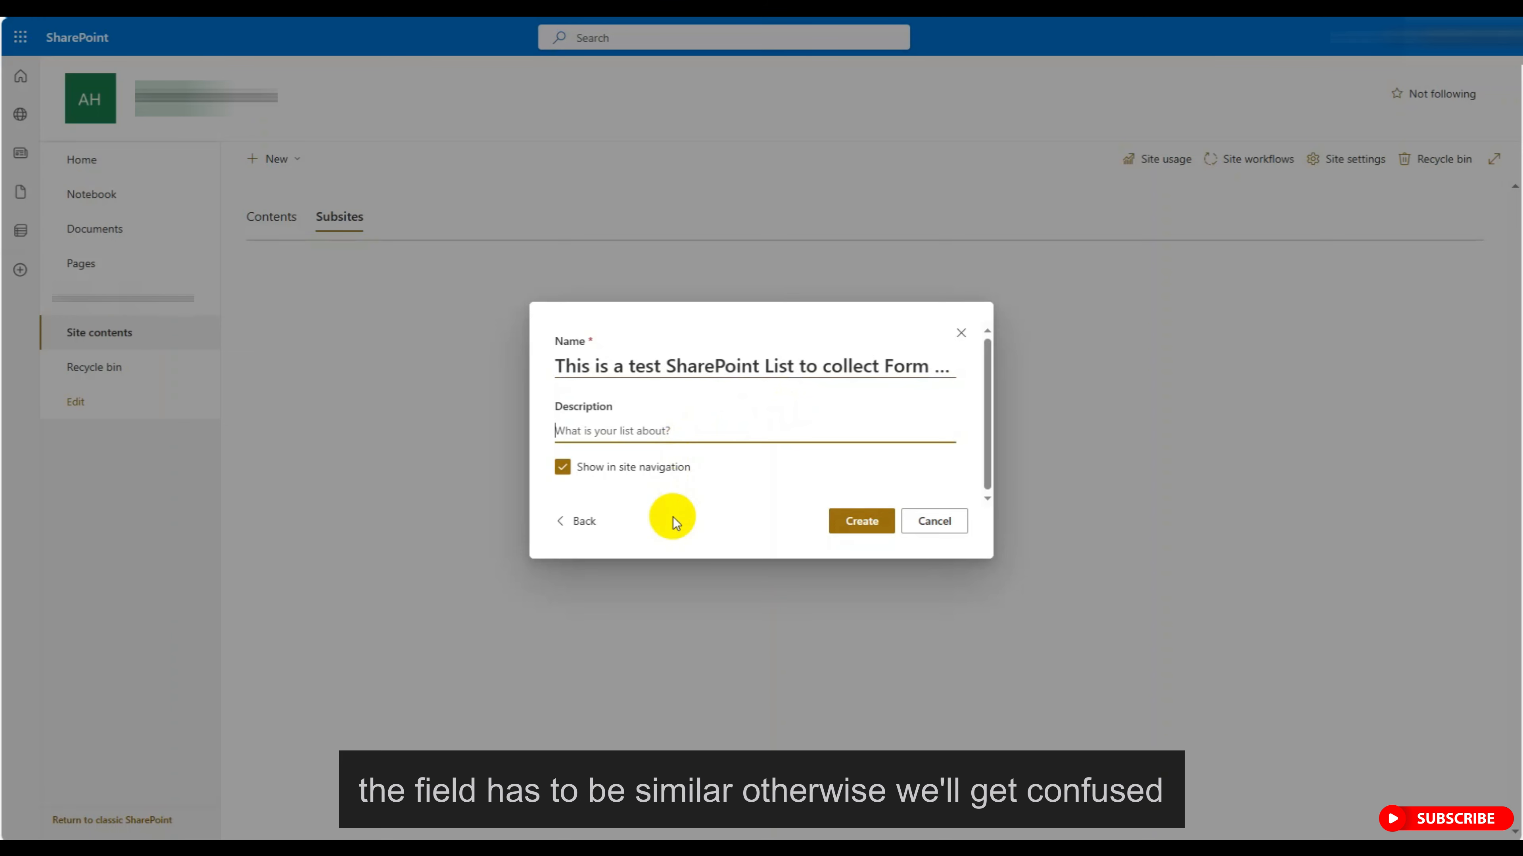
click(564, 469)
click(856, 521)
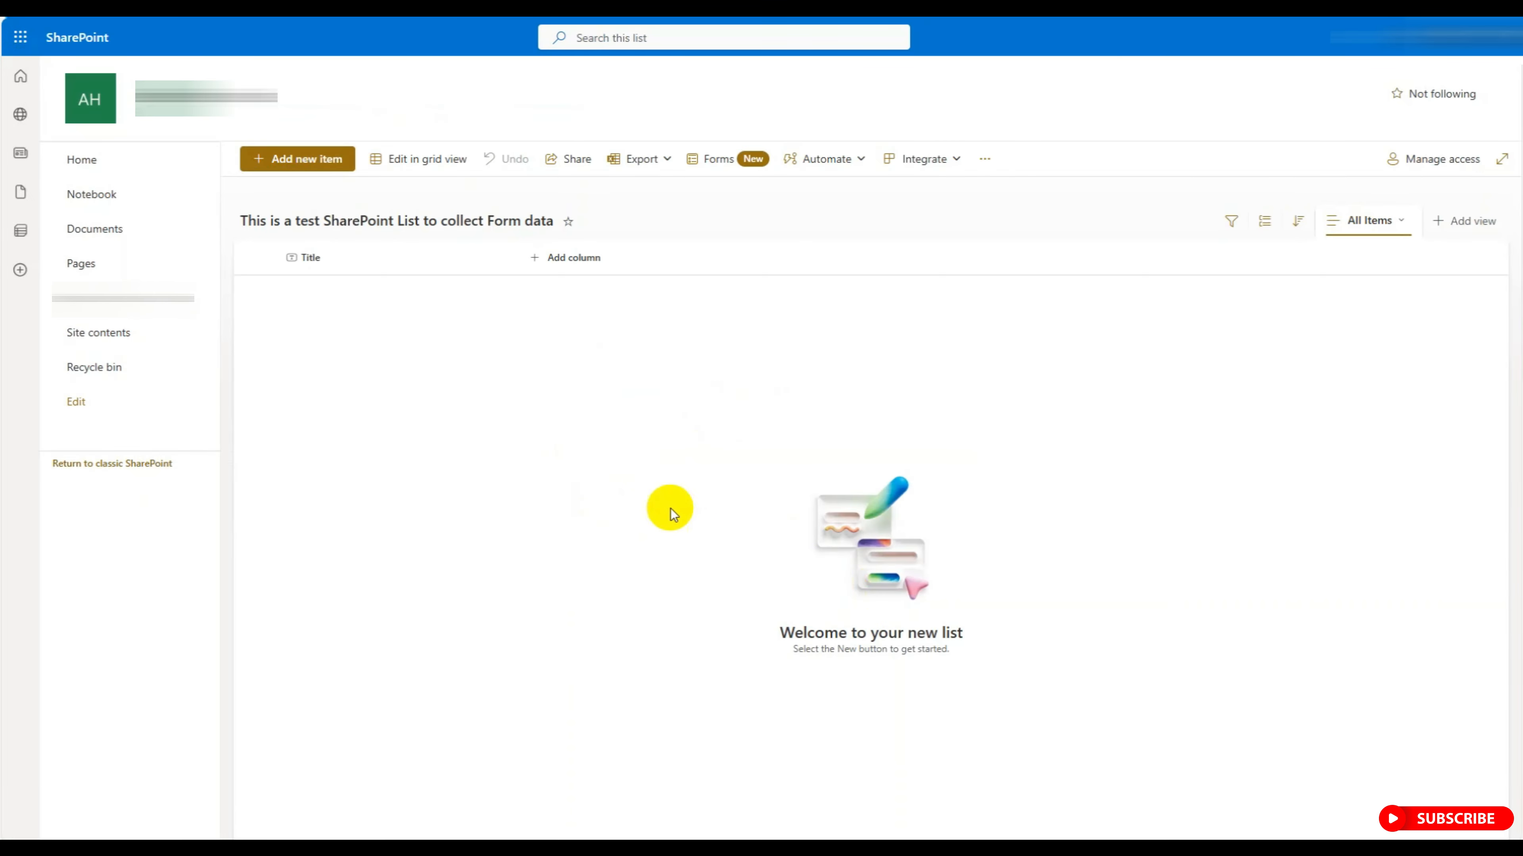
Add a single-line text column named Your Name to the list.
click(534, 264)
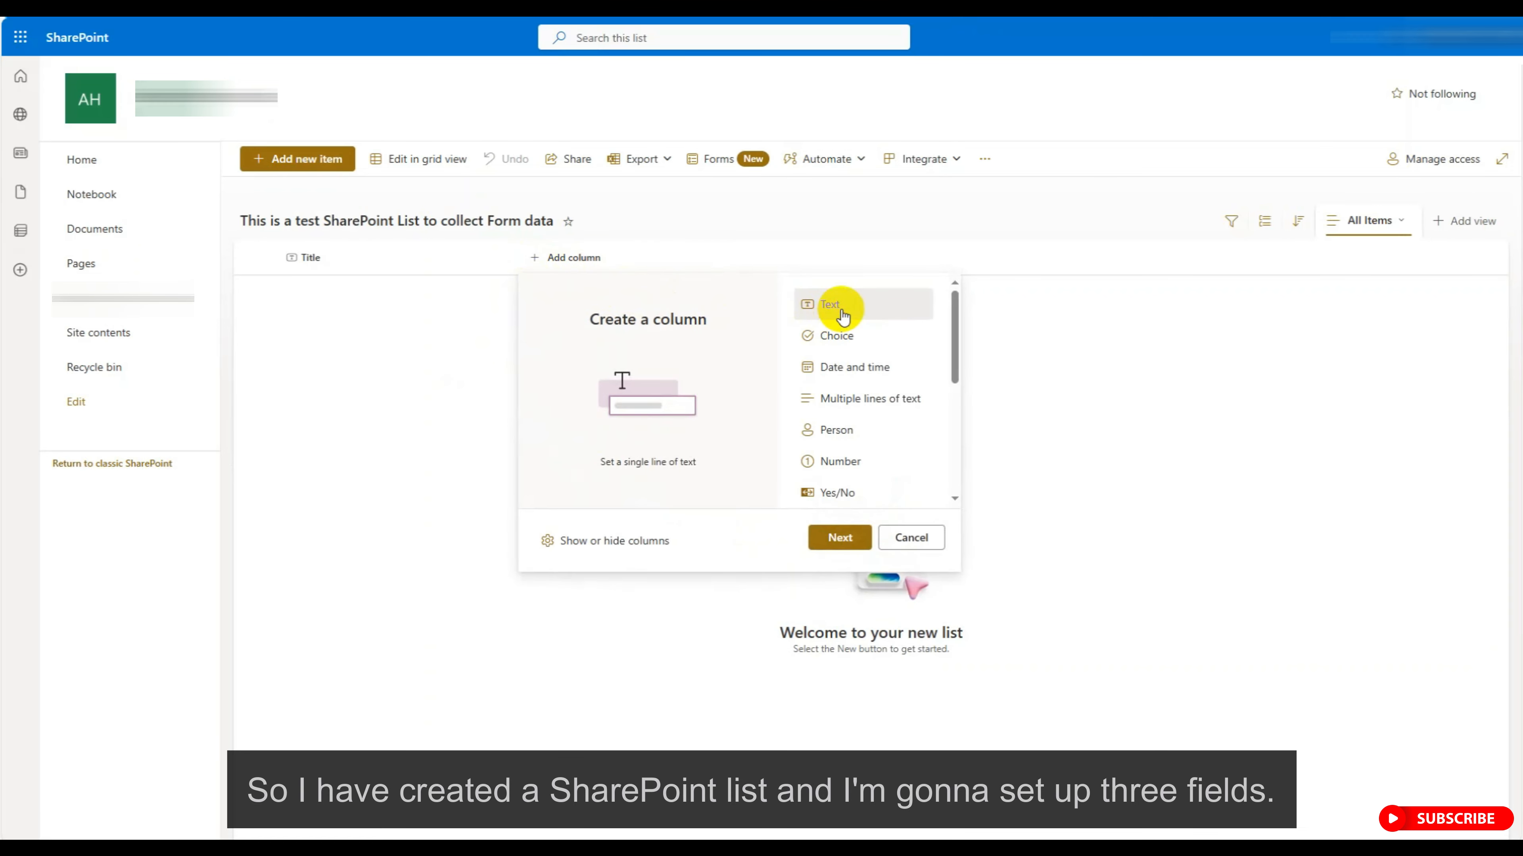
click(840, 537)
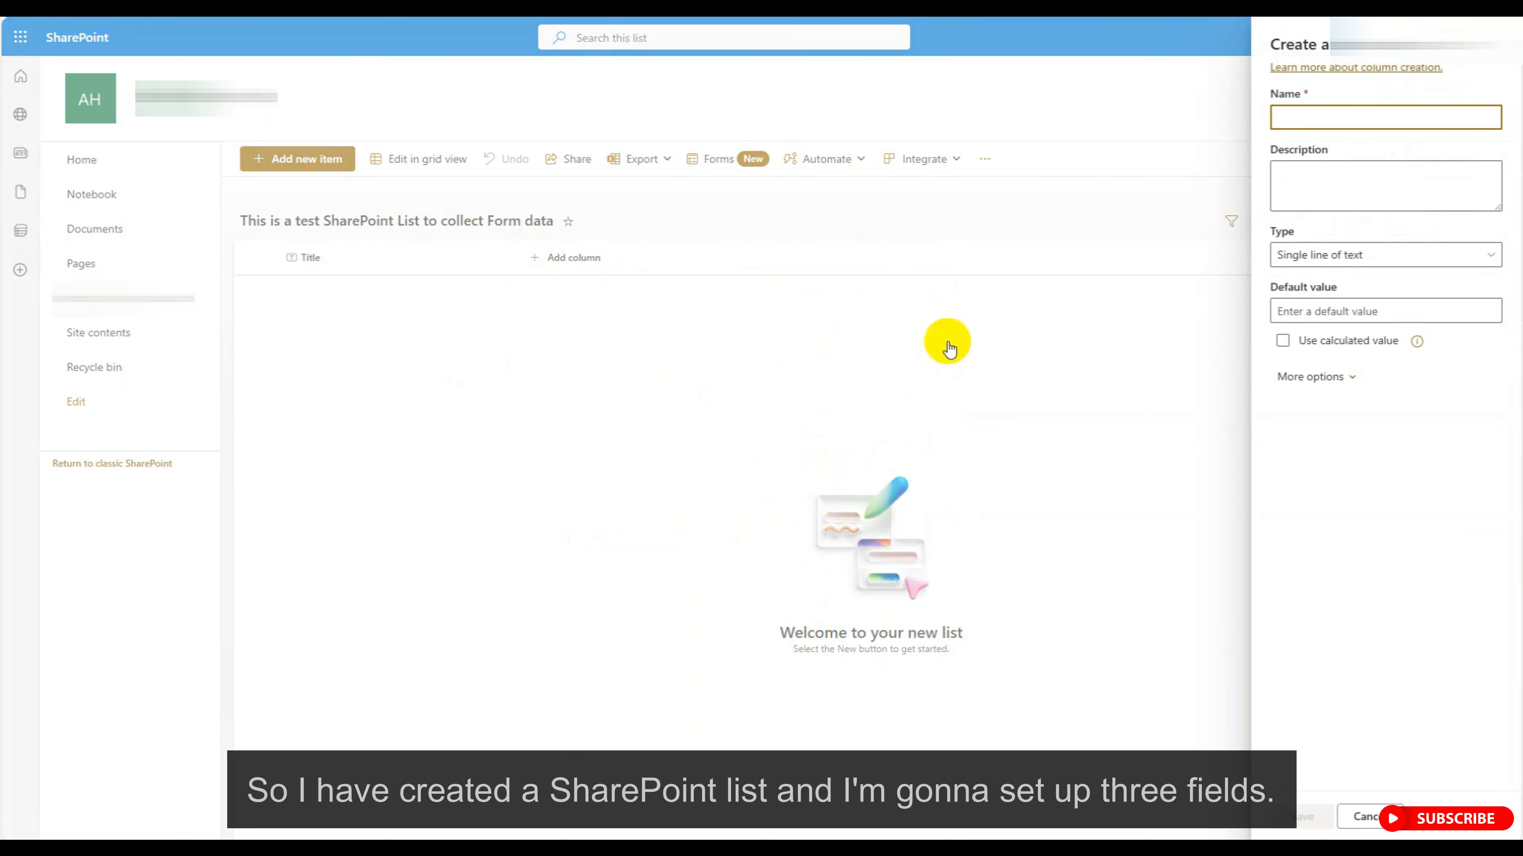
text(Yout)
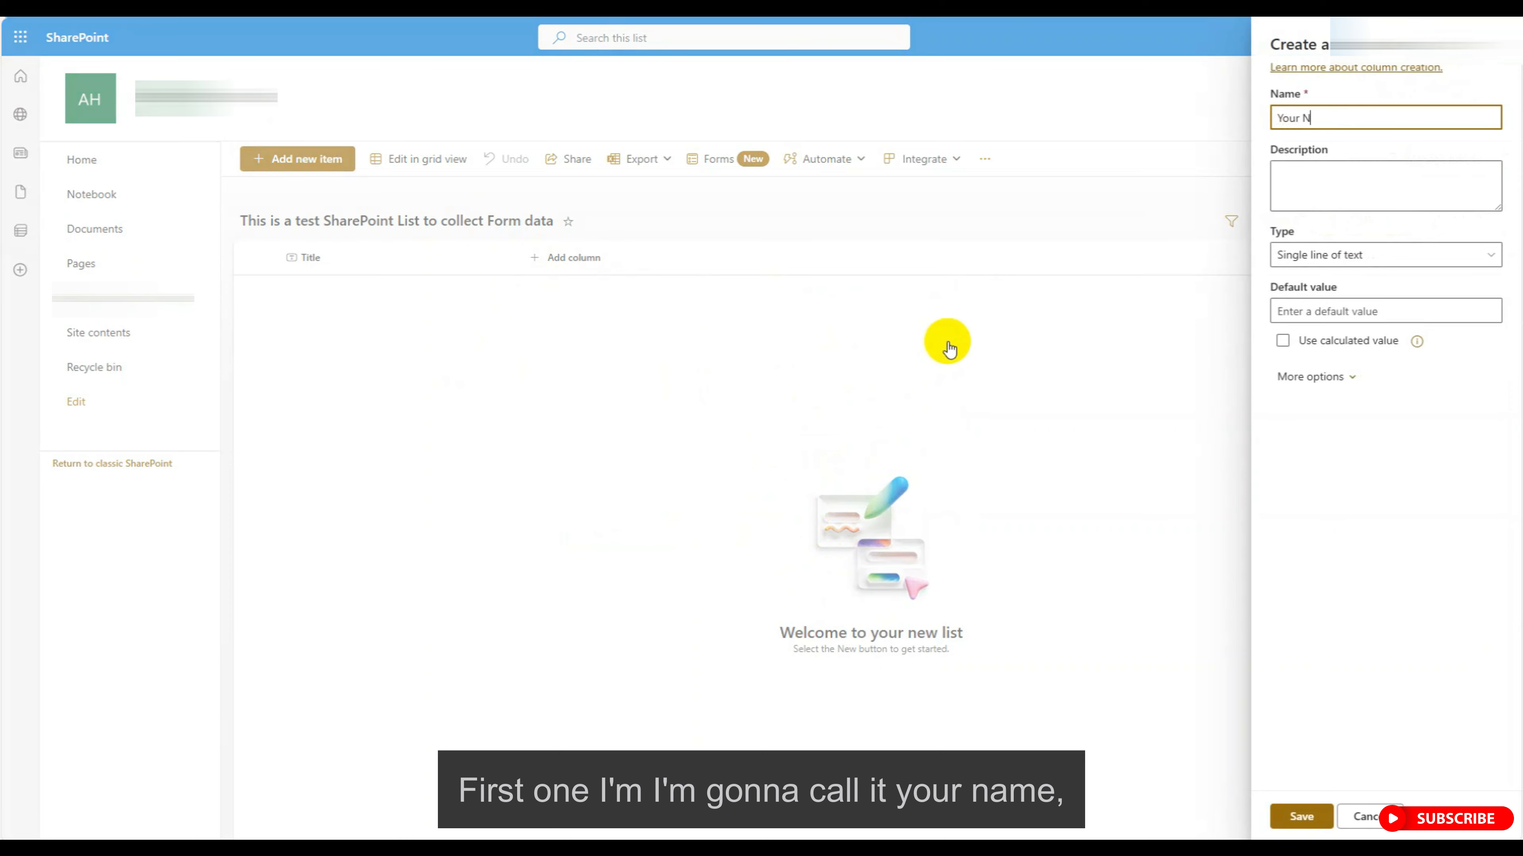
click(1298, 816)
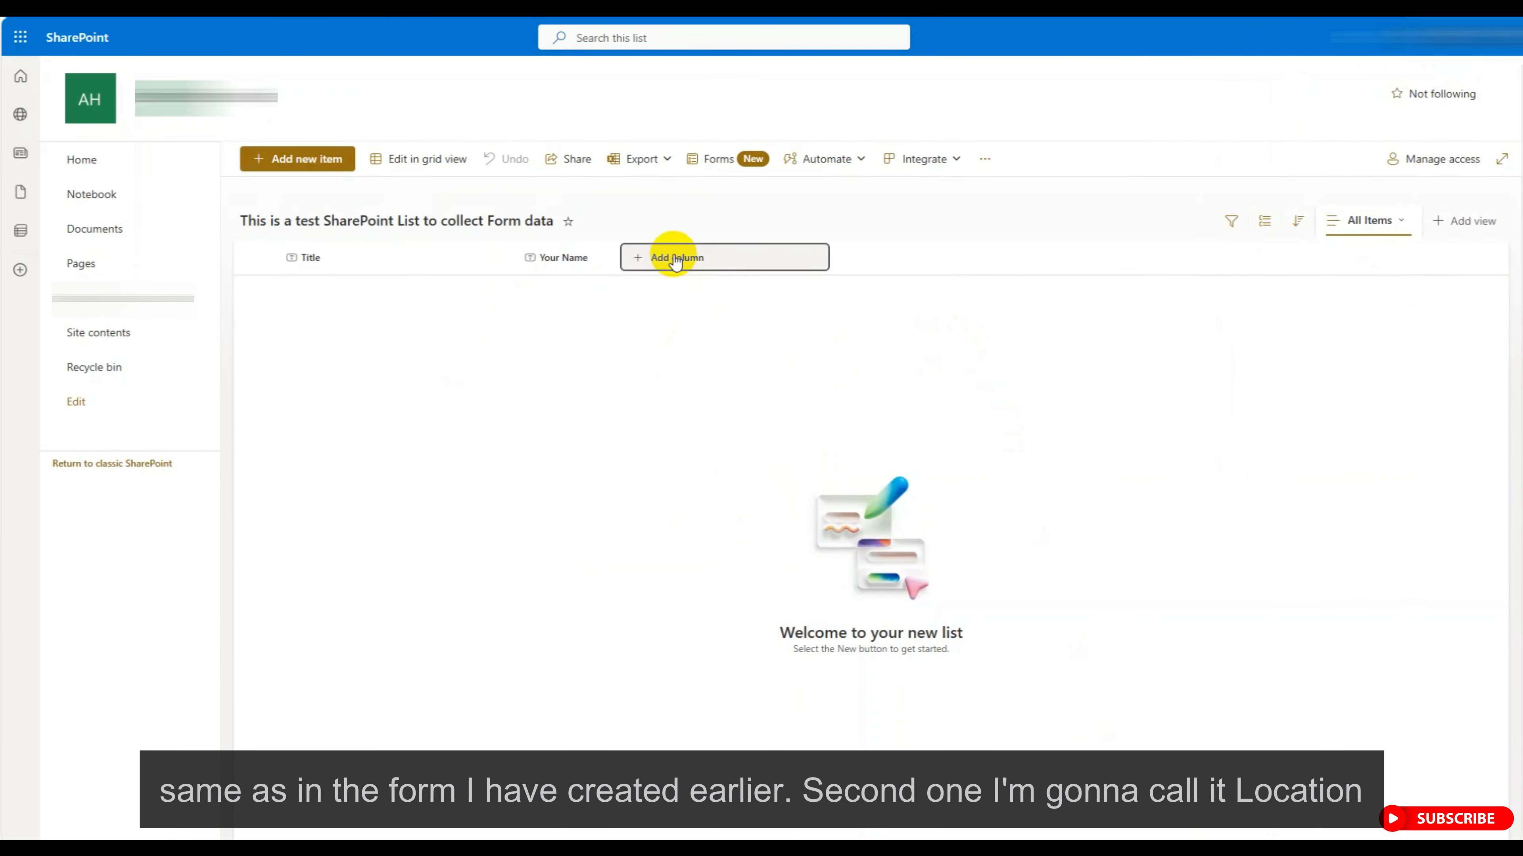
Add a single-line text column named Location to the list.
click(673, 259)
click(943, 541)
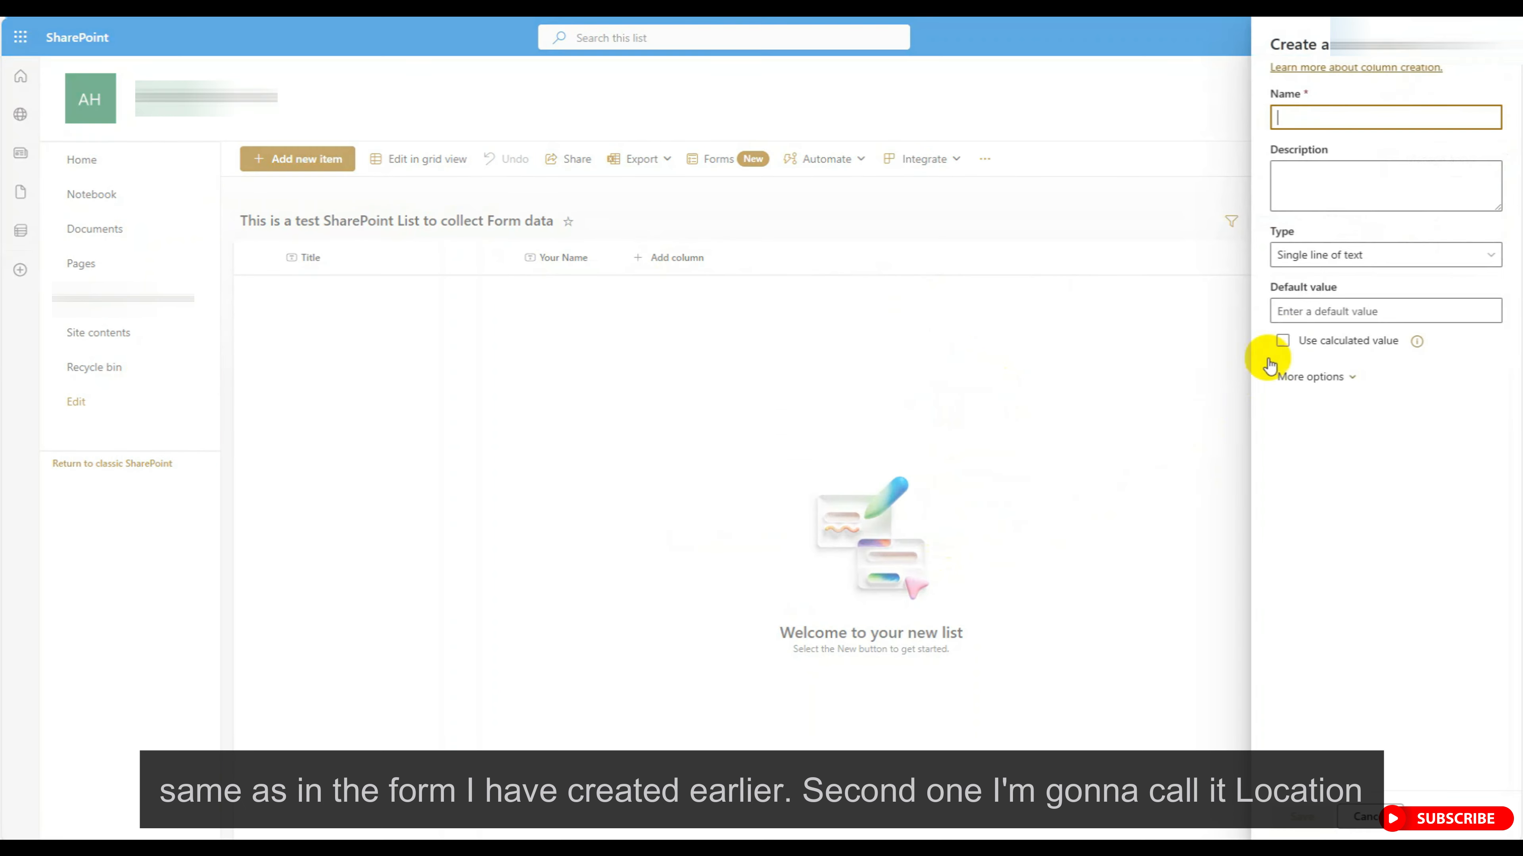
text(Location)
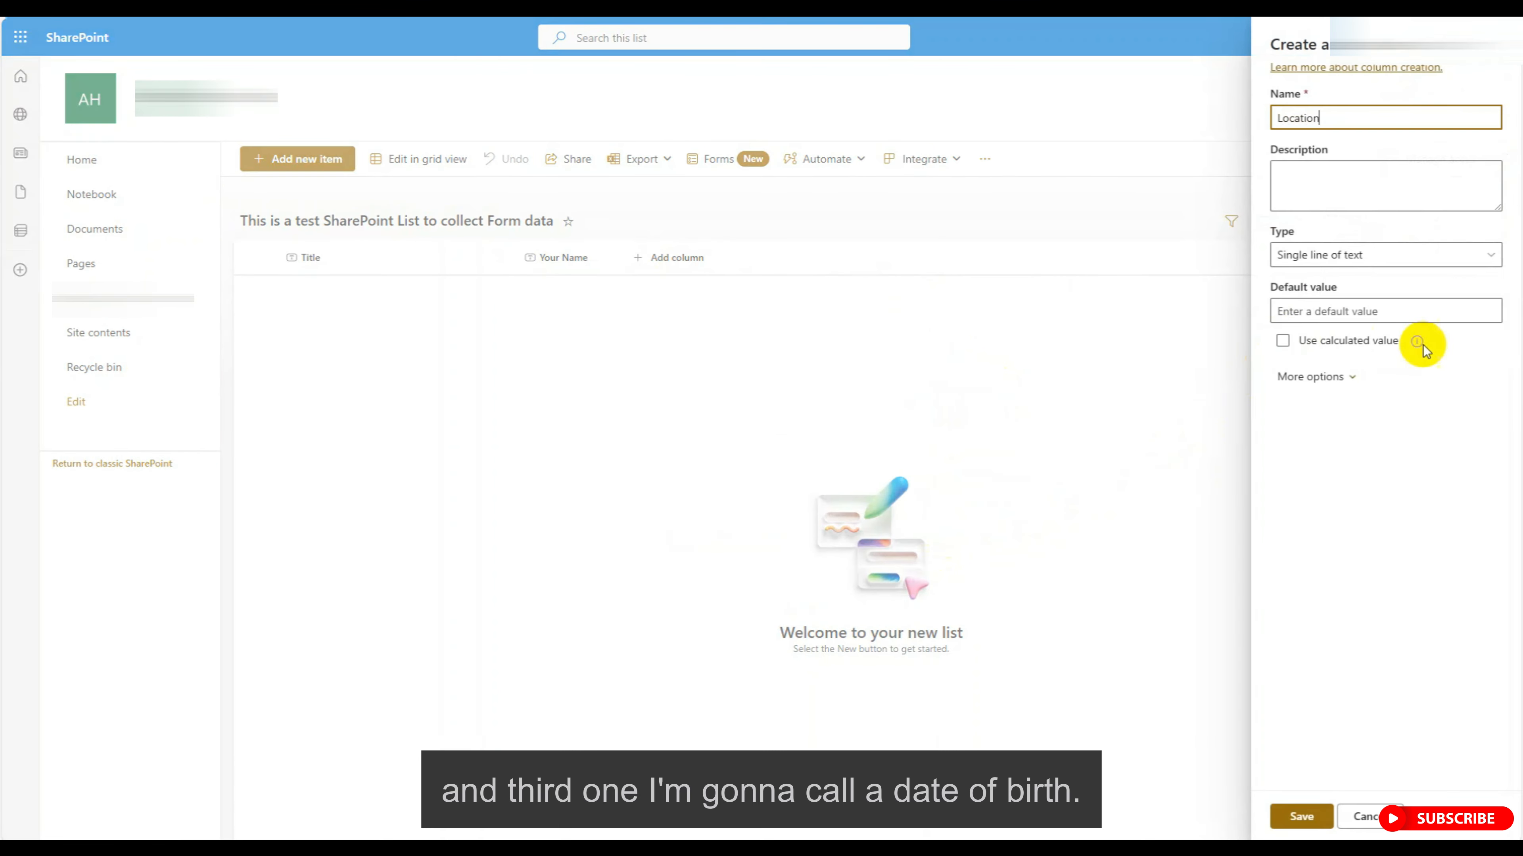
click(1298, 818)
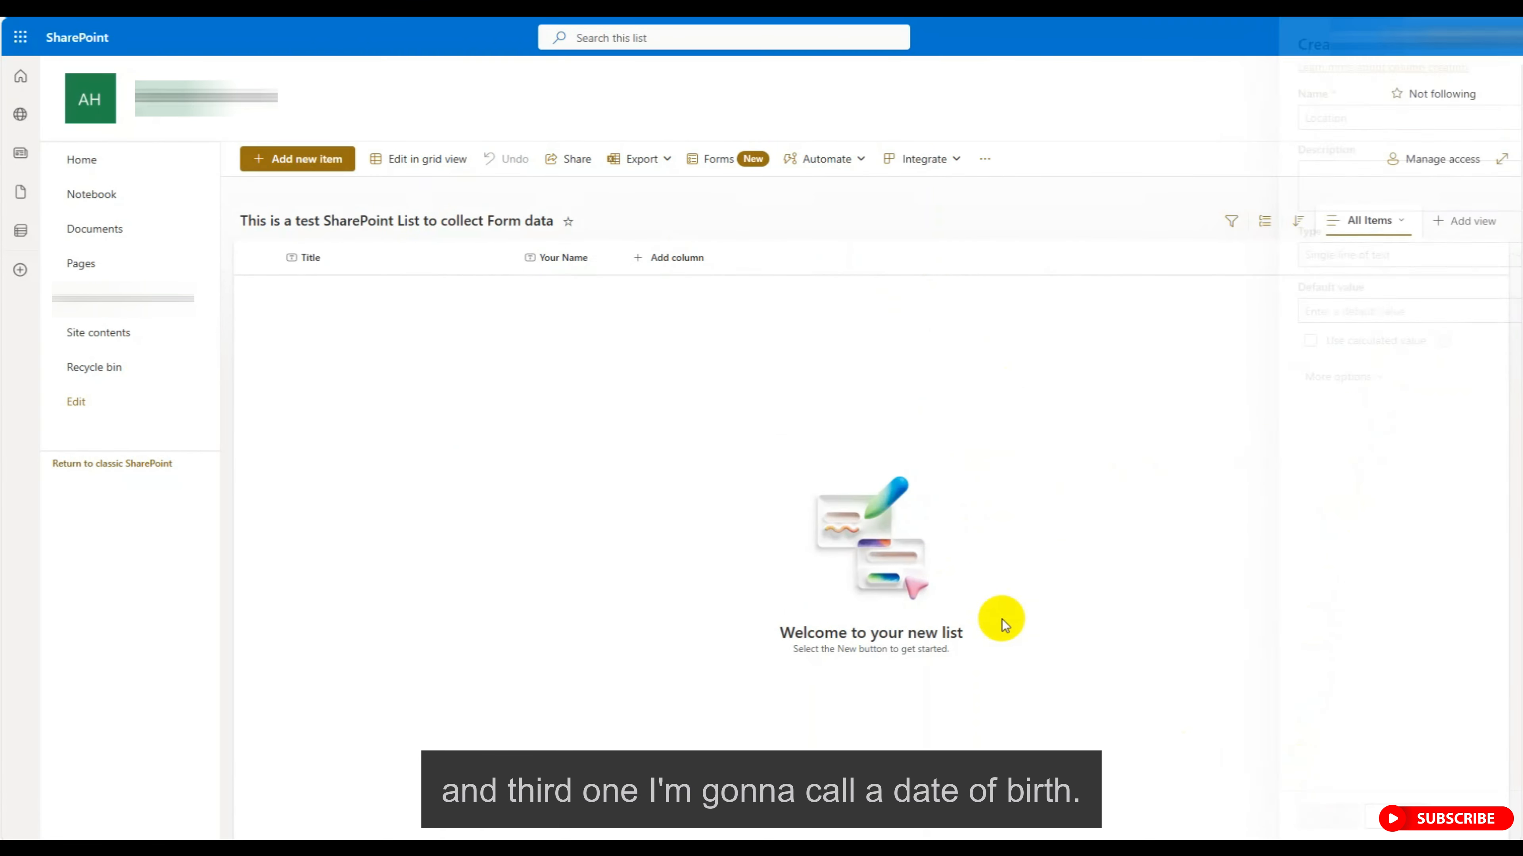
Add a single-line text column named DOB to the list.
click(779, 259)
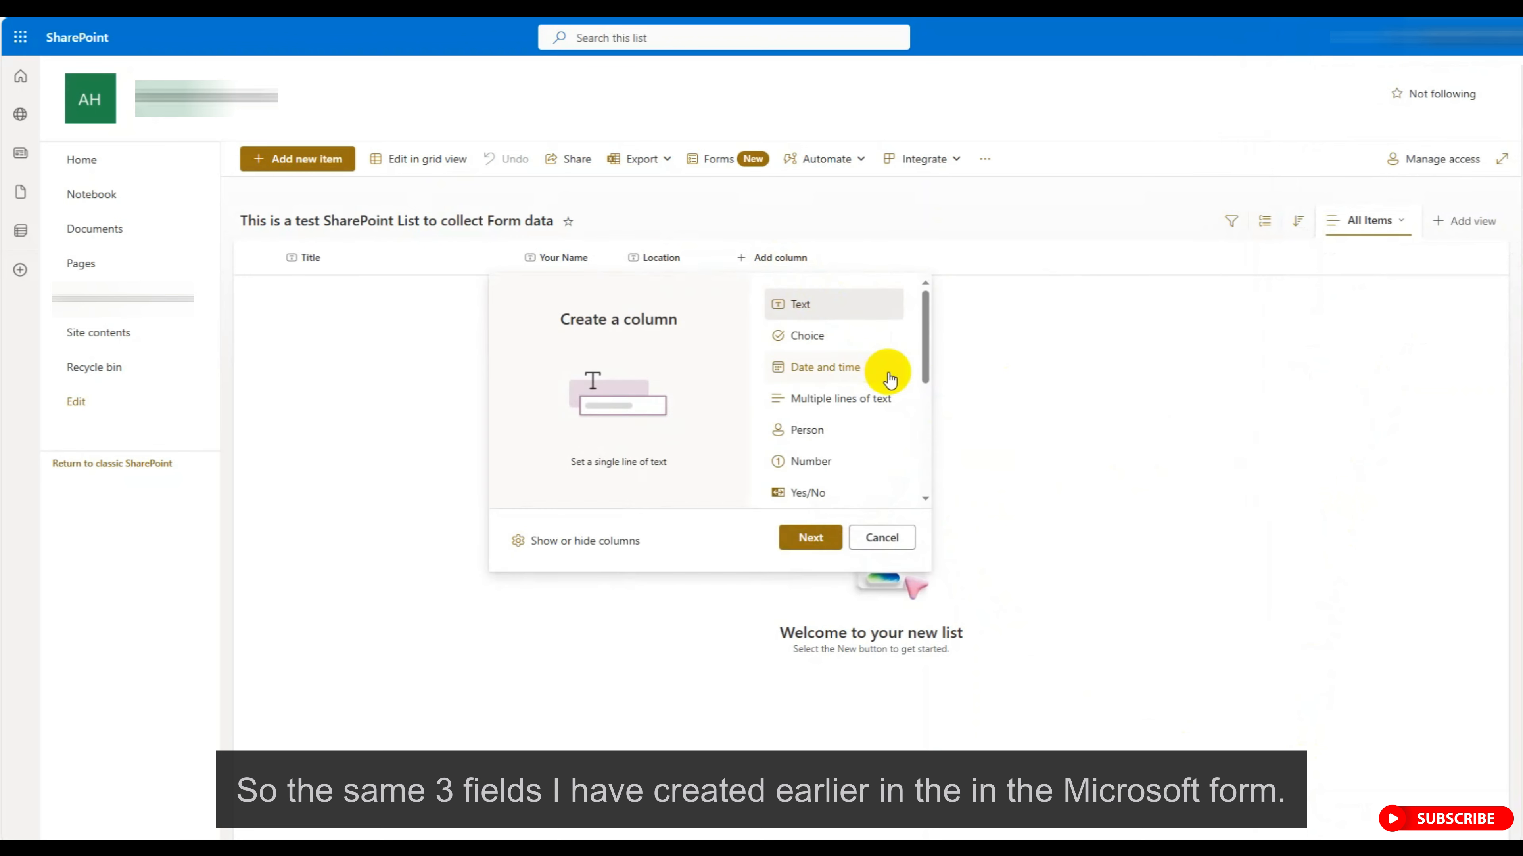
click(810, 537)
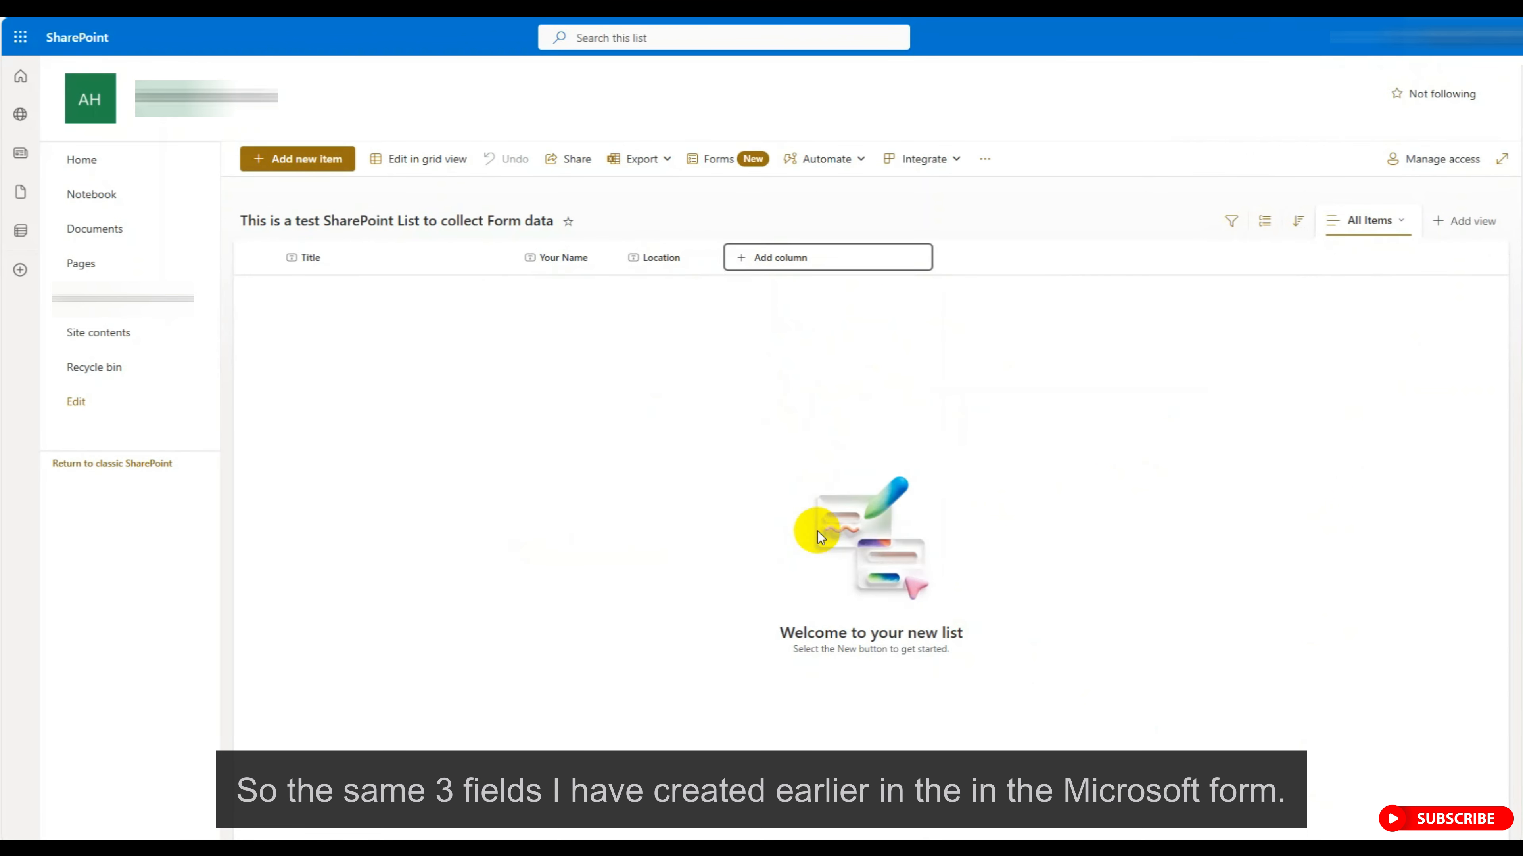
text(DOB)
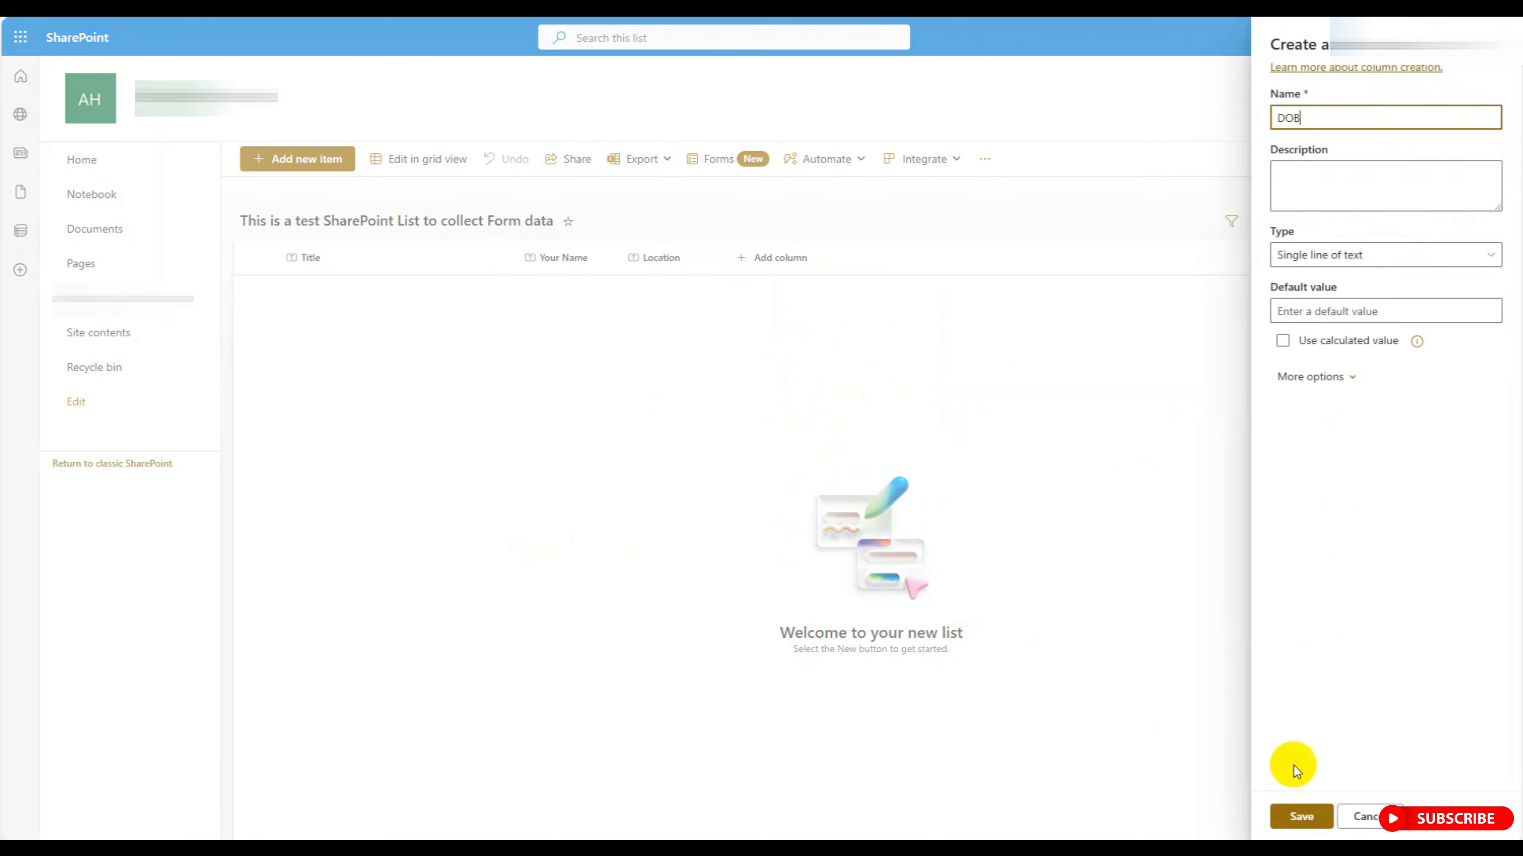
click(1314, 816)
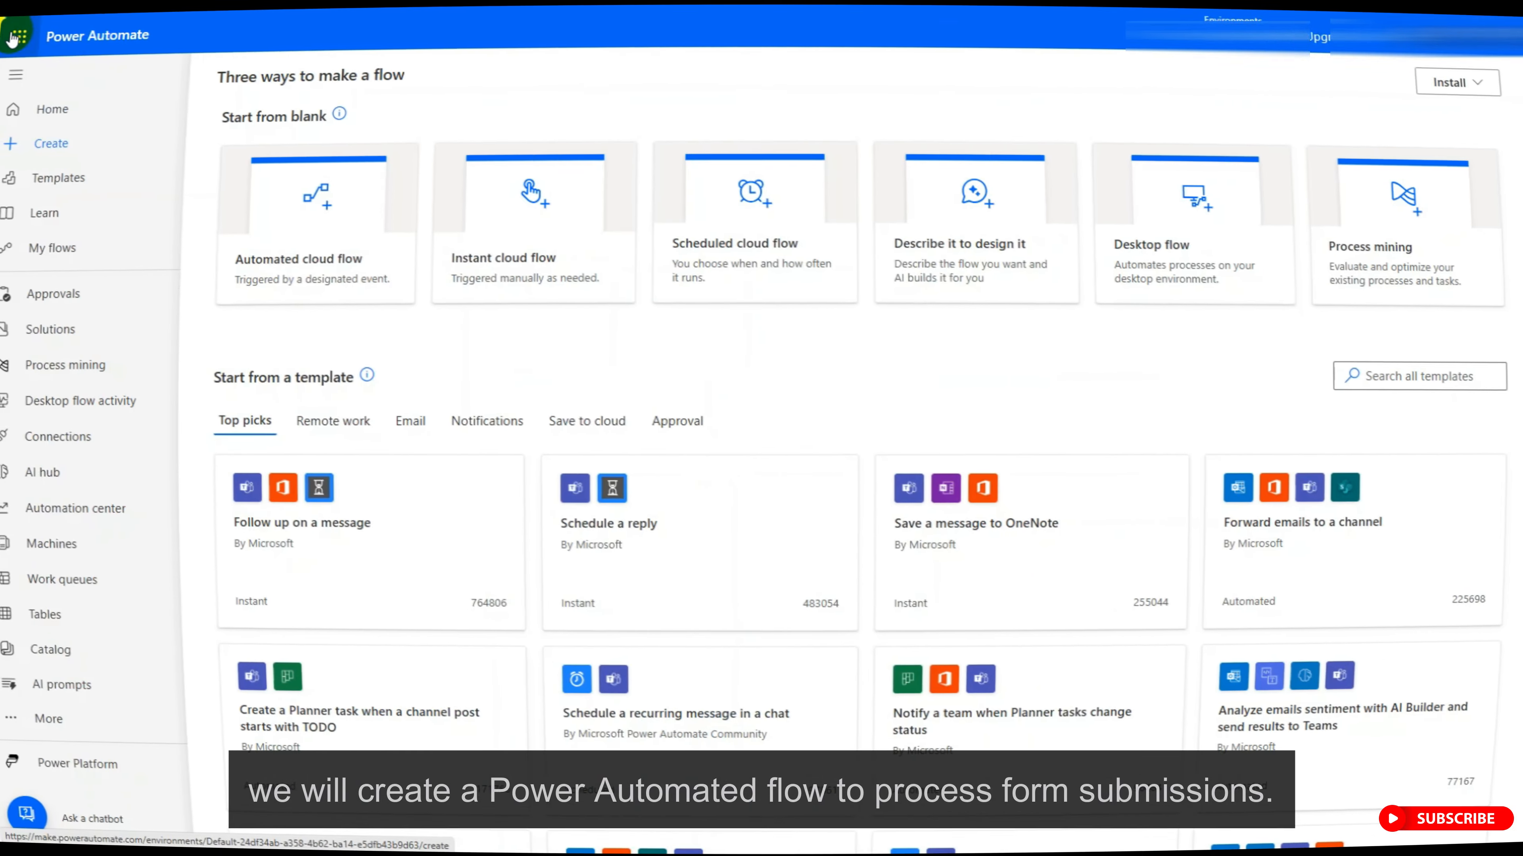
Start an automated cloud flow in Power Automate named "Collect the Data from the Form, Save in SPO list and send email".
click(13, 37)
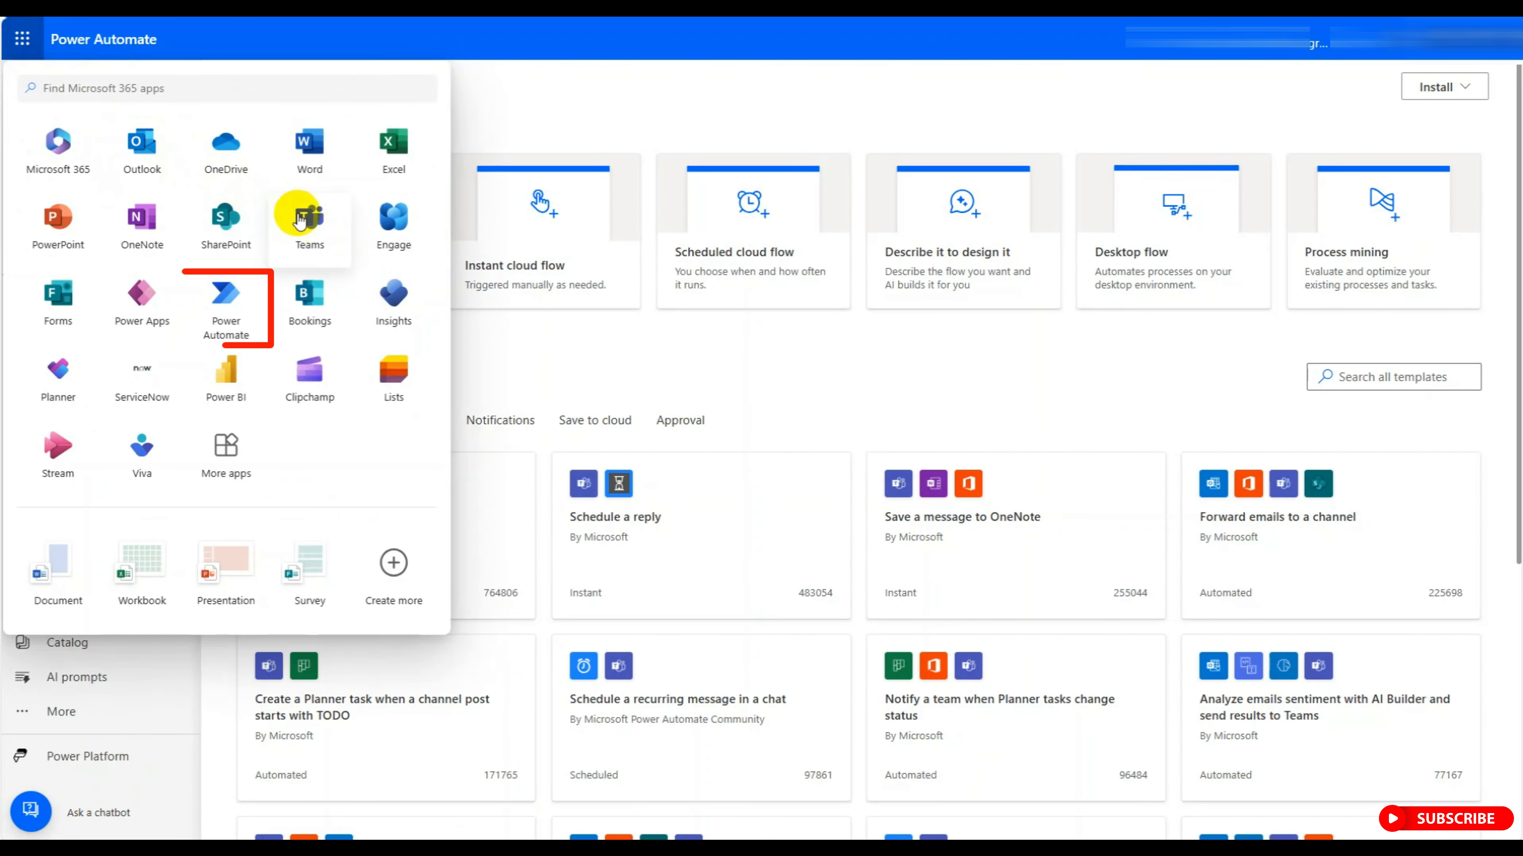
click(226, 303)
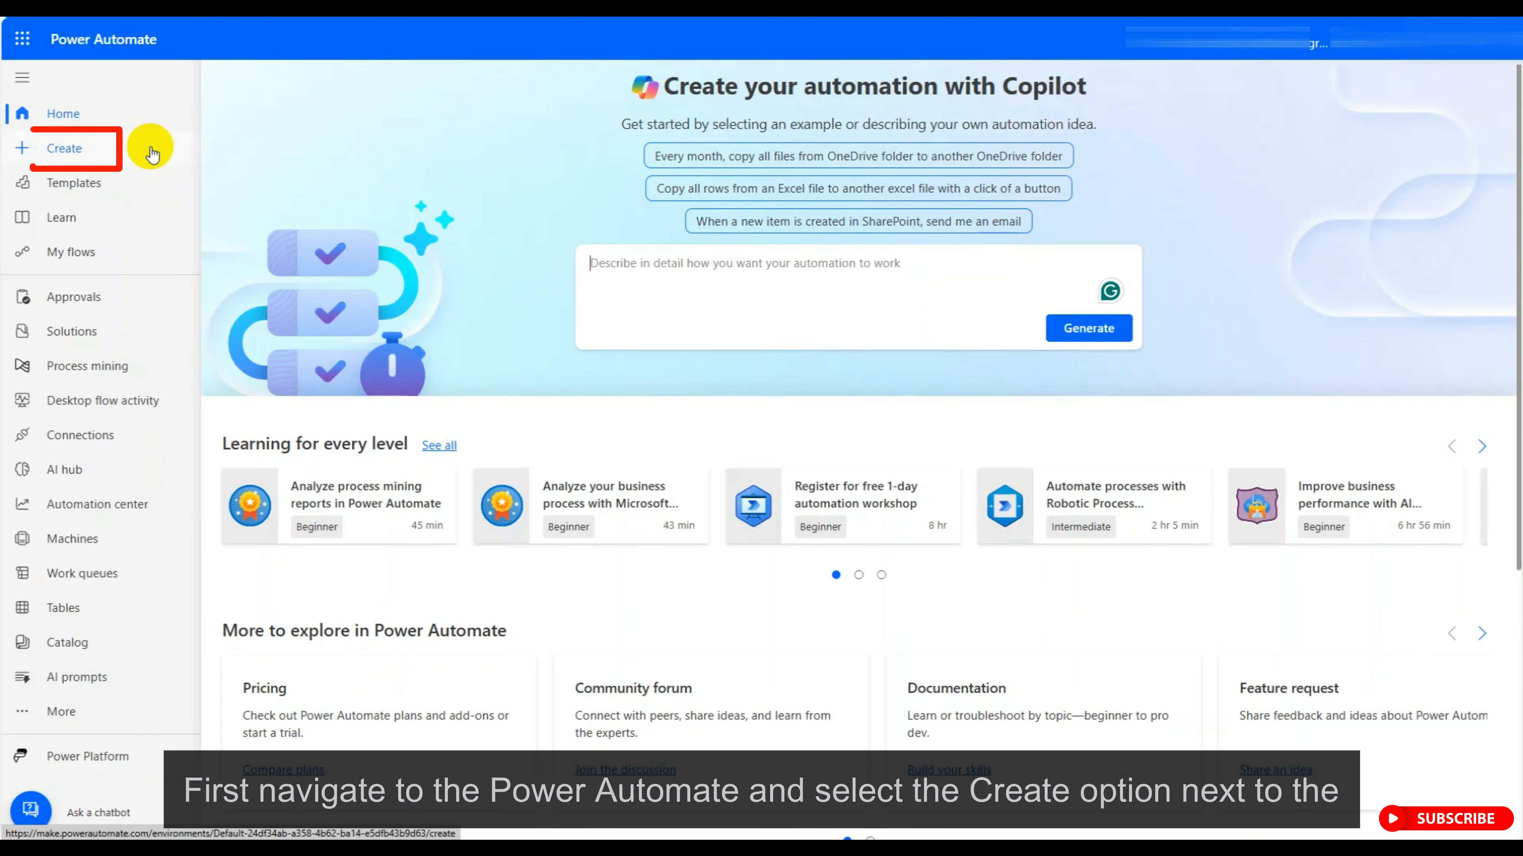
click(98, 147)
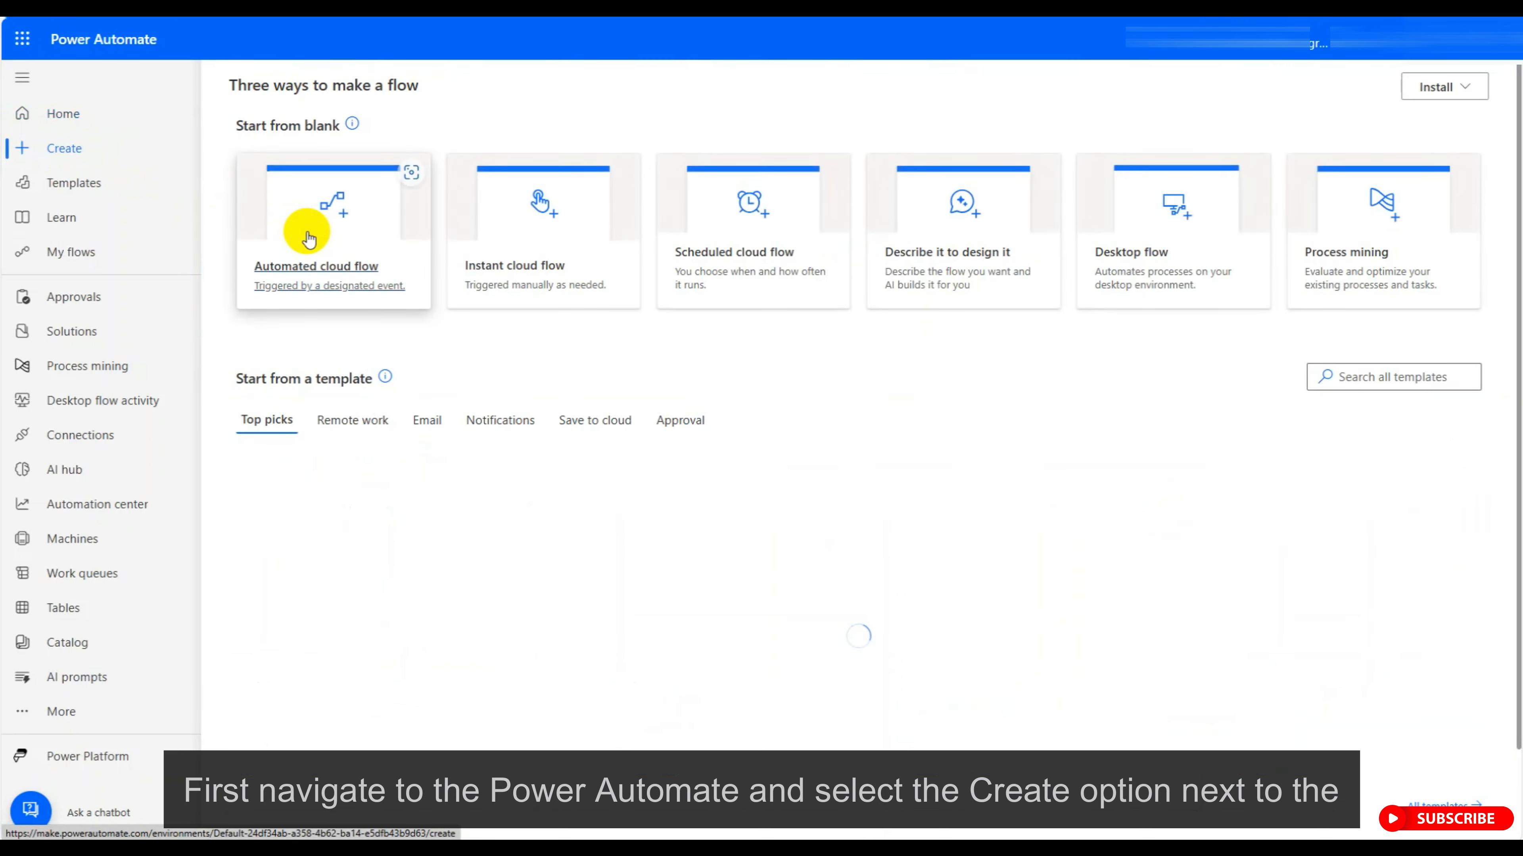
click(333, 241)
click(797, 273)
key(ctrl+v)
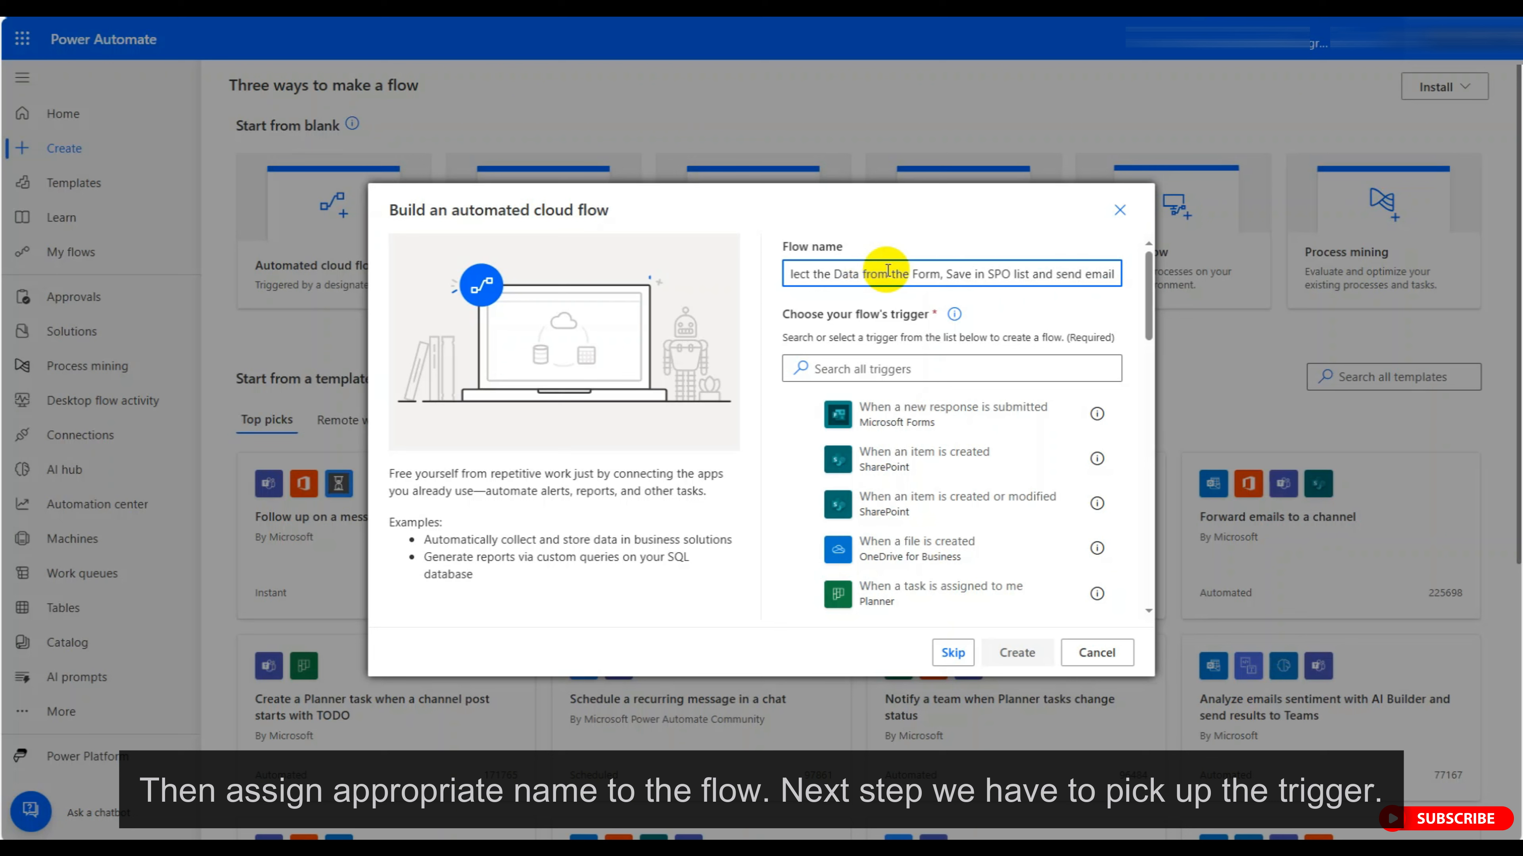
Search the triggers for "form", choose the Microsoft Forms trigger "When a new response is submitted", and create the flow.
click(879, 366)
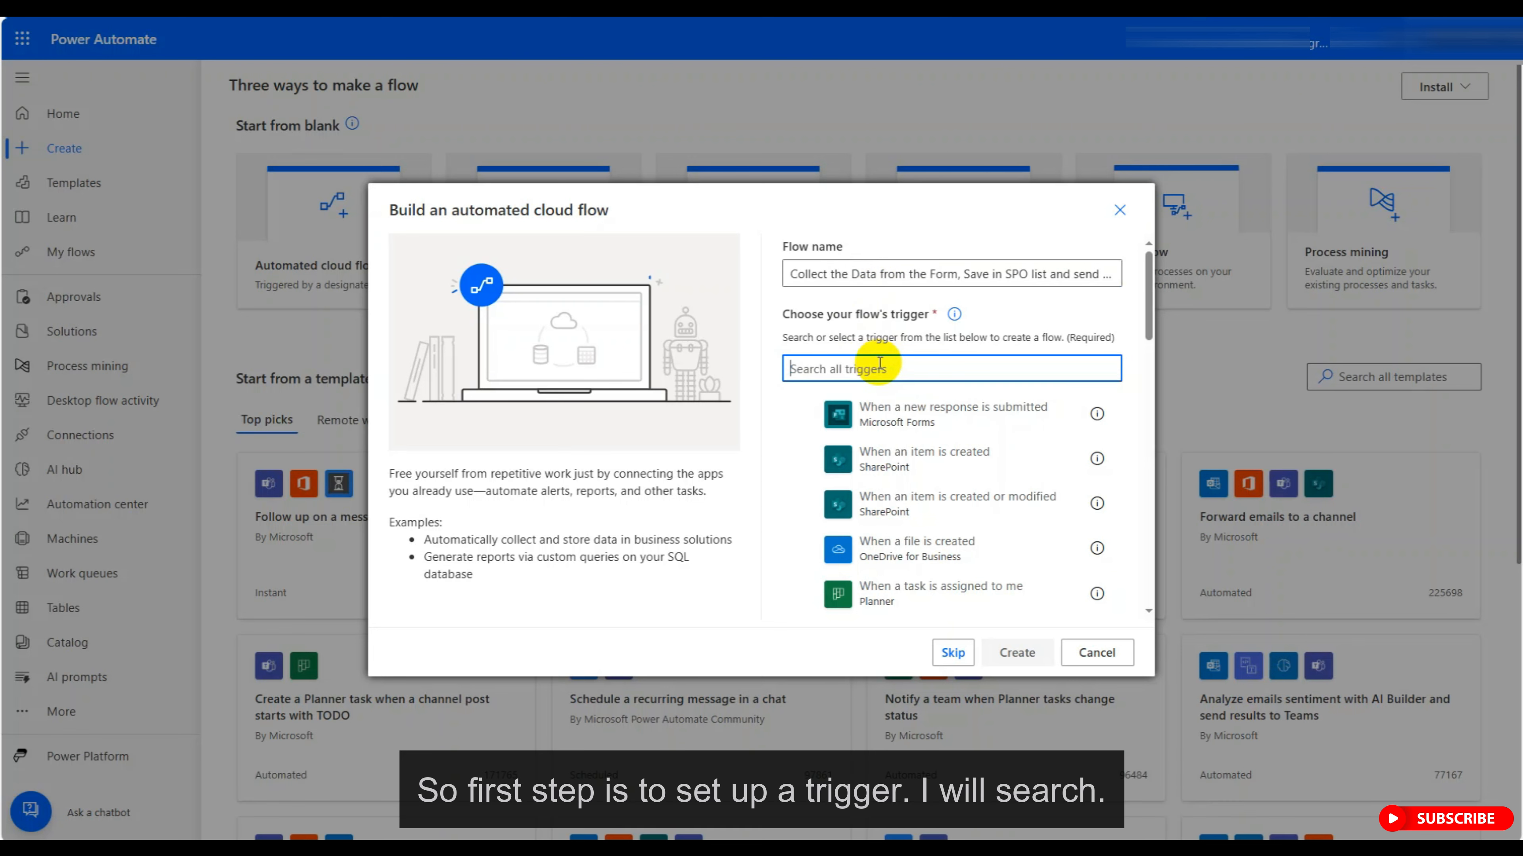
text(form)
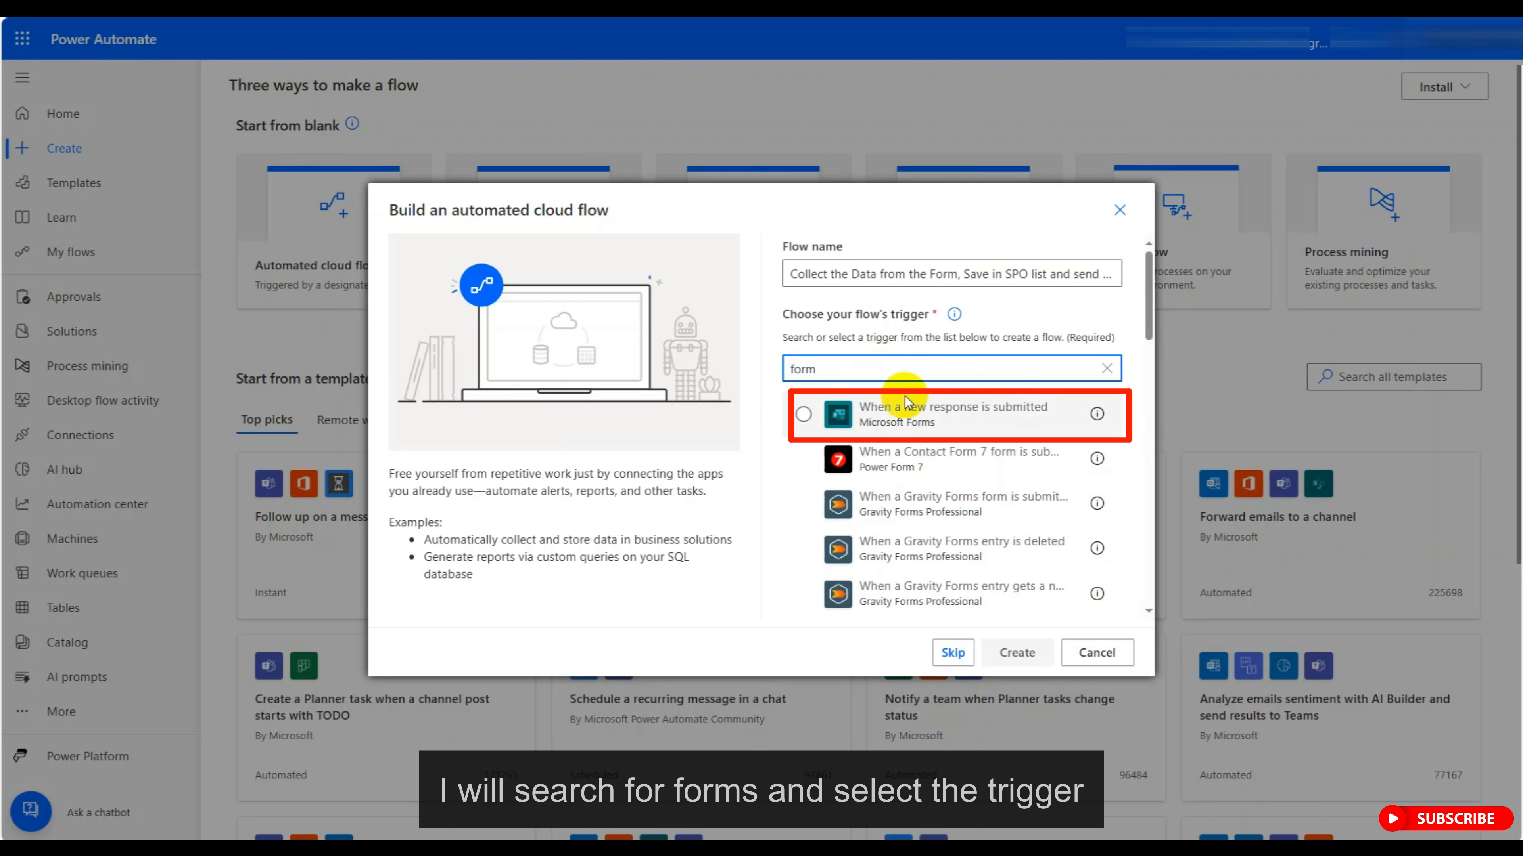
click(910, 413)
drag(910, 410, 1043, 408)
click(1063, 412)
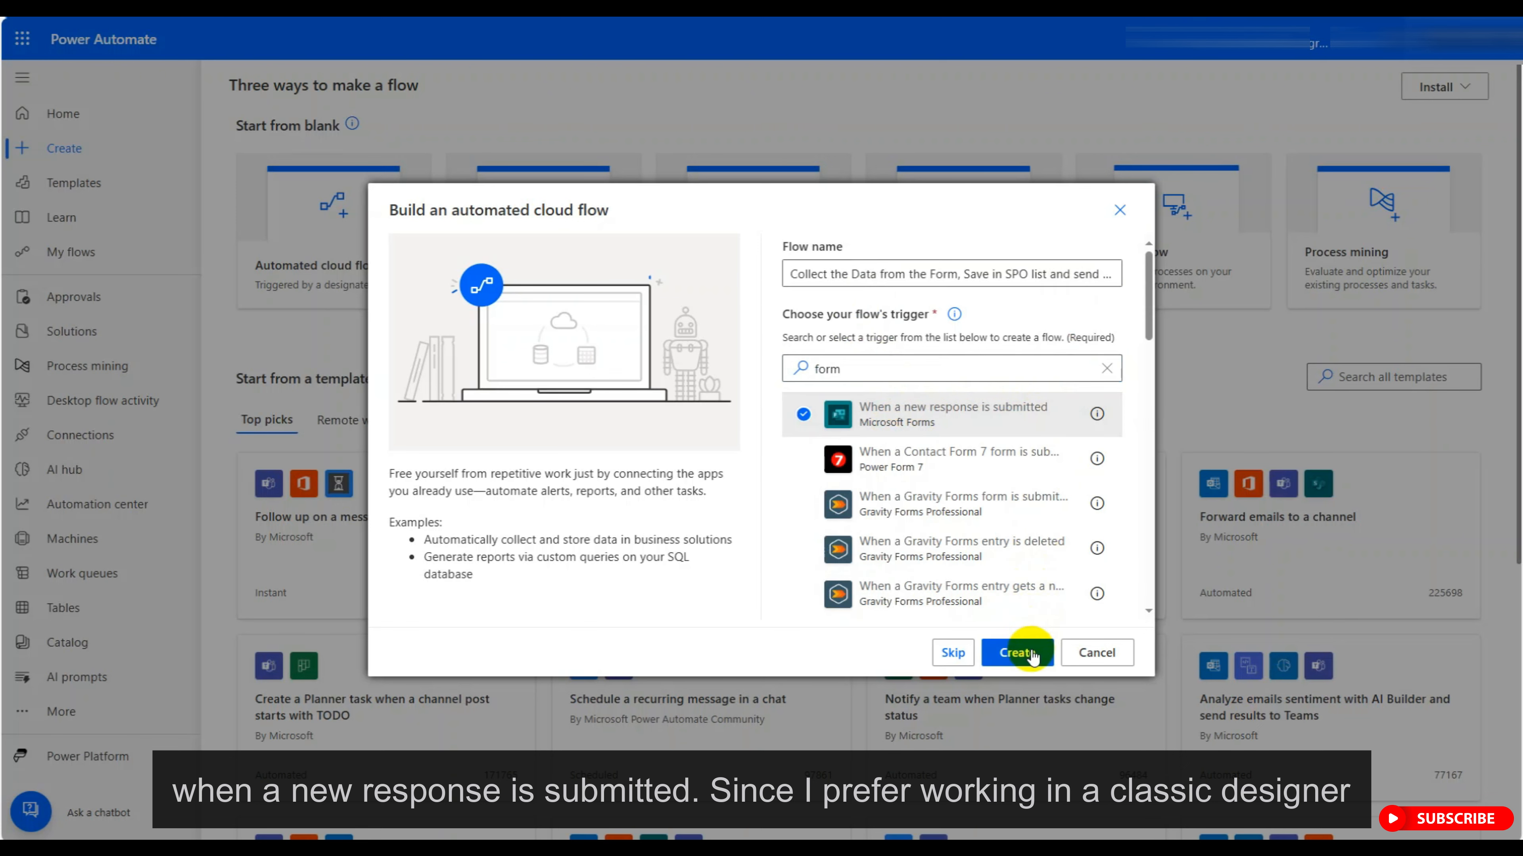
click(1015, 653)
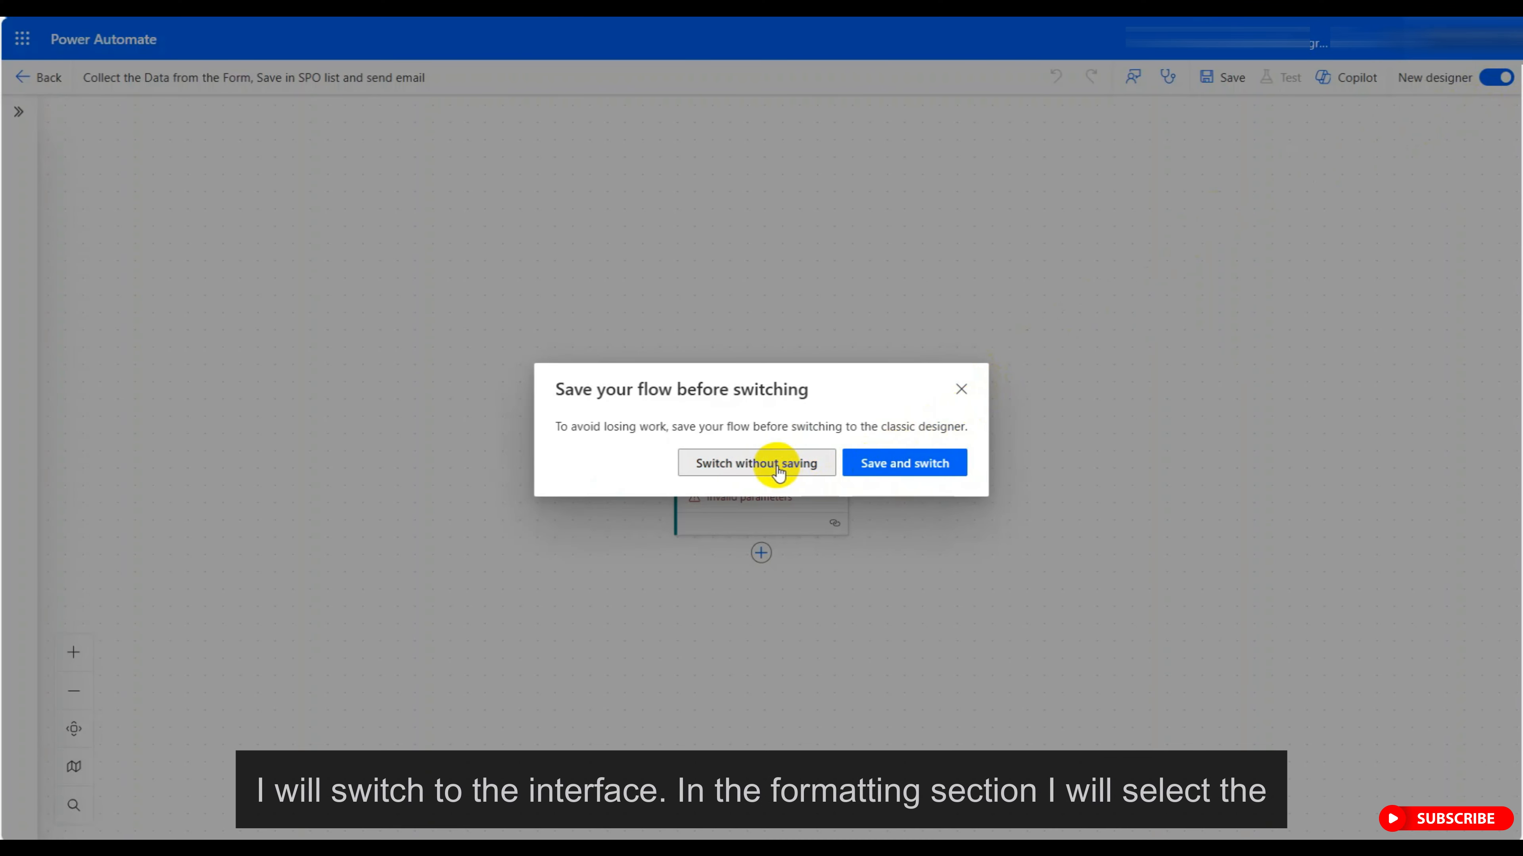
Switch to the classic designer without saving and set the trigger's form to Test Form.
click(777, 473)
click(834, 104)
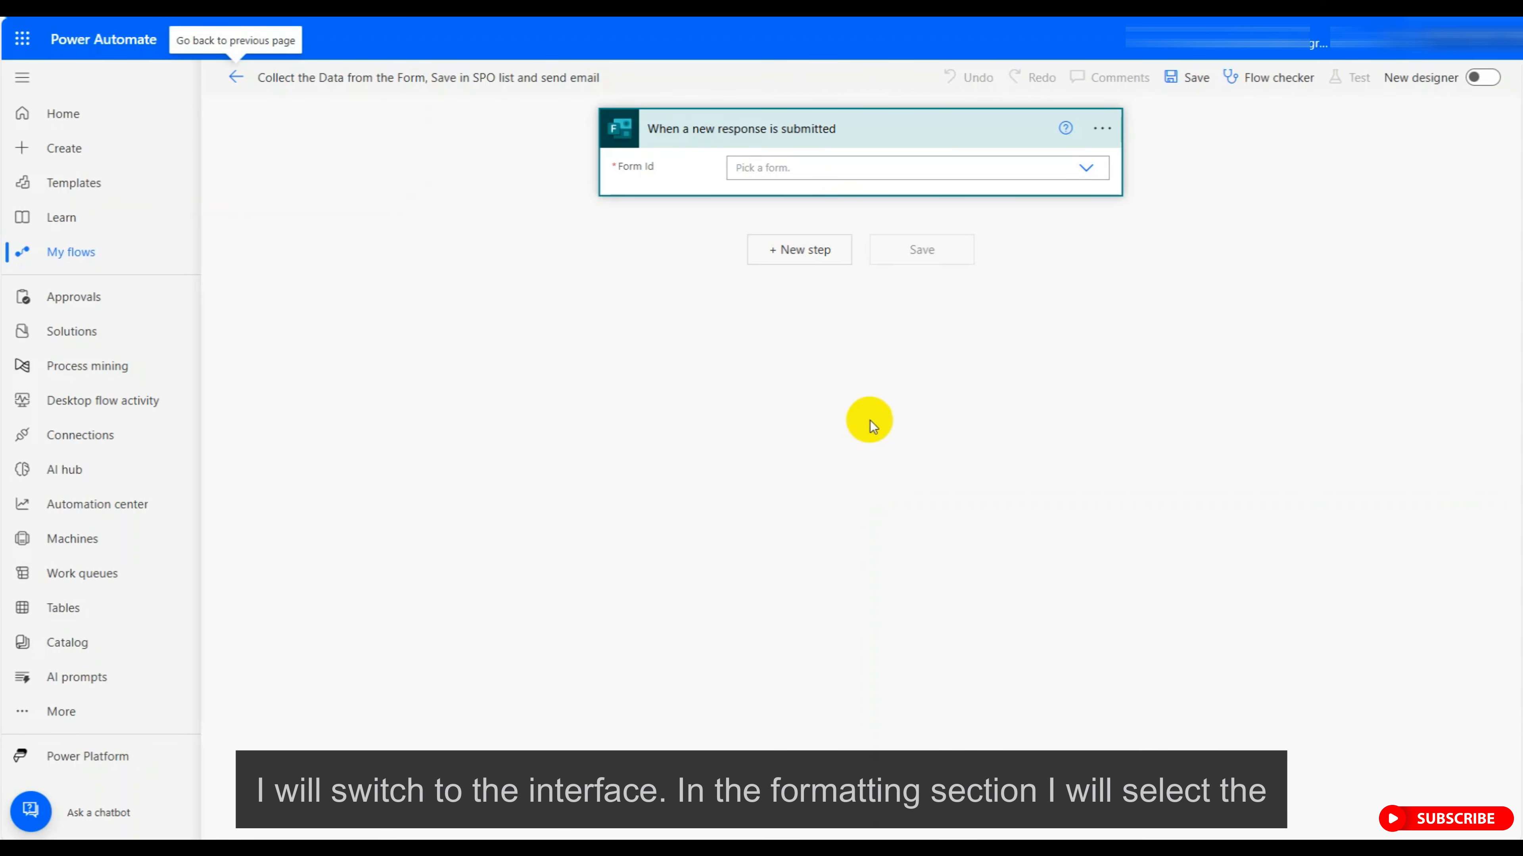
click(1087, 171)
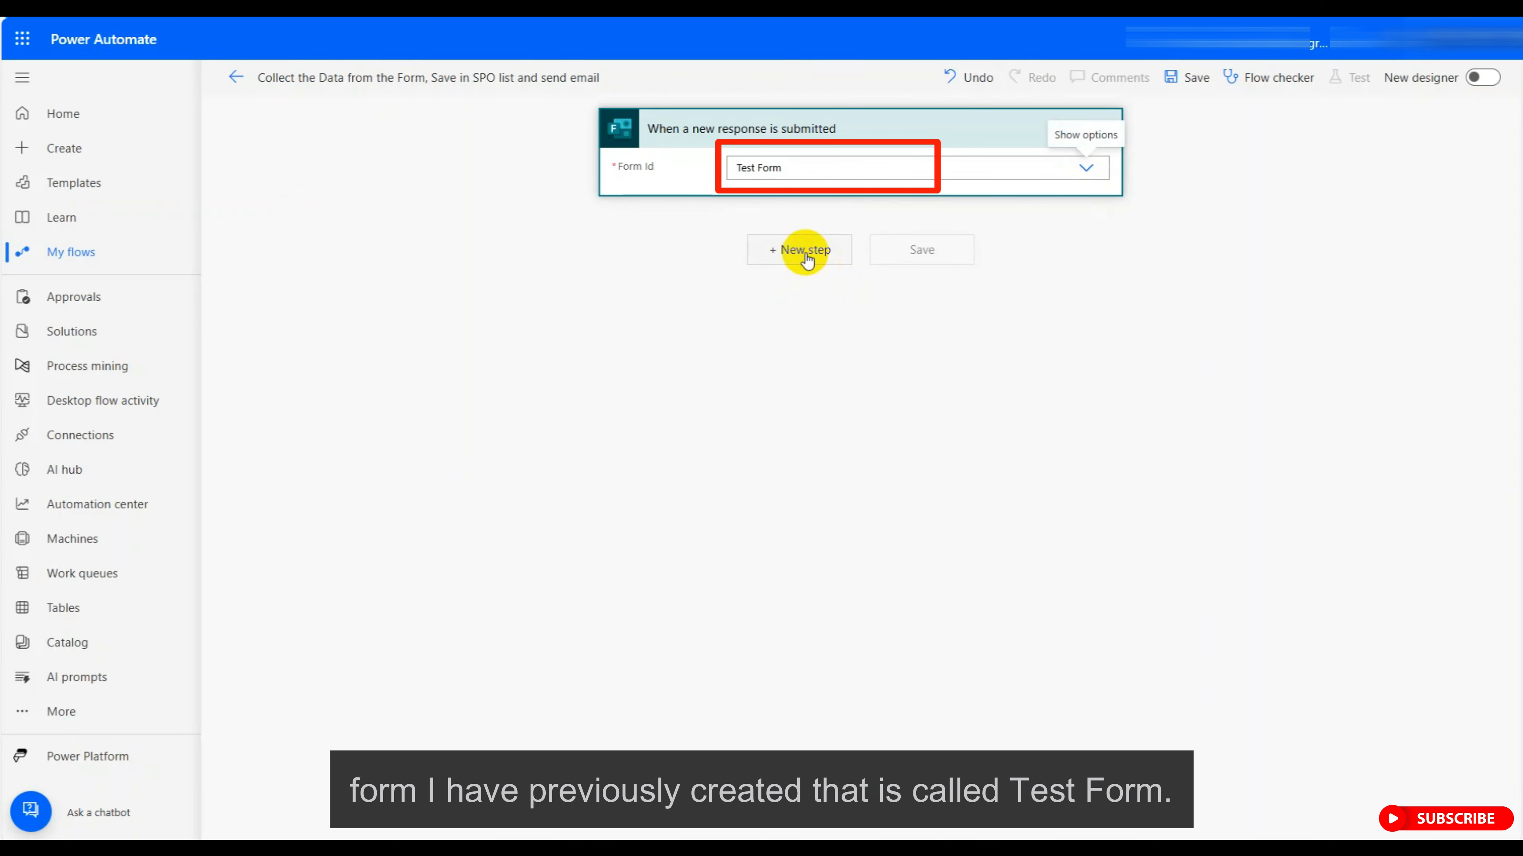
Add a Get response details action for Test Form using the trigger's Response Id.
click(806, 254)
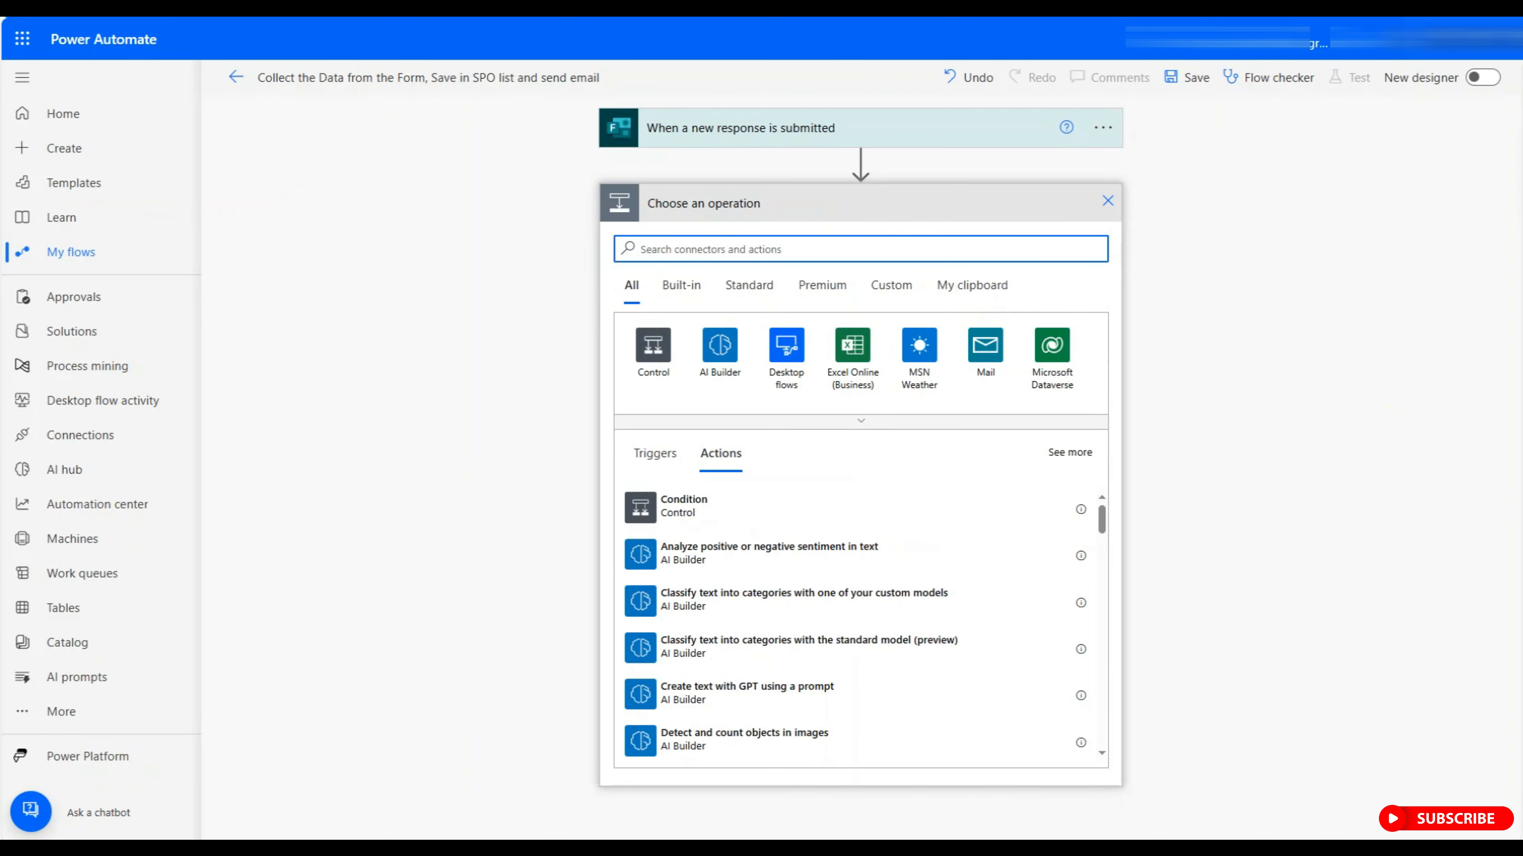
text(get res)
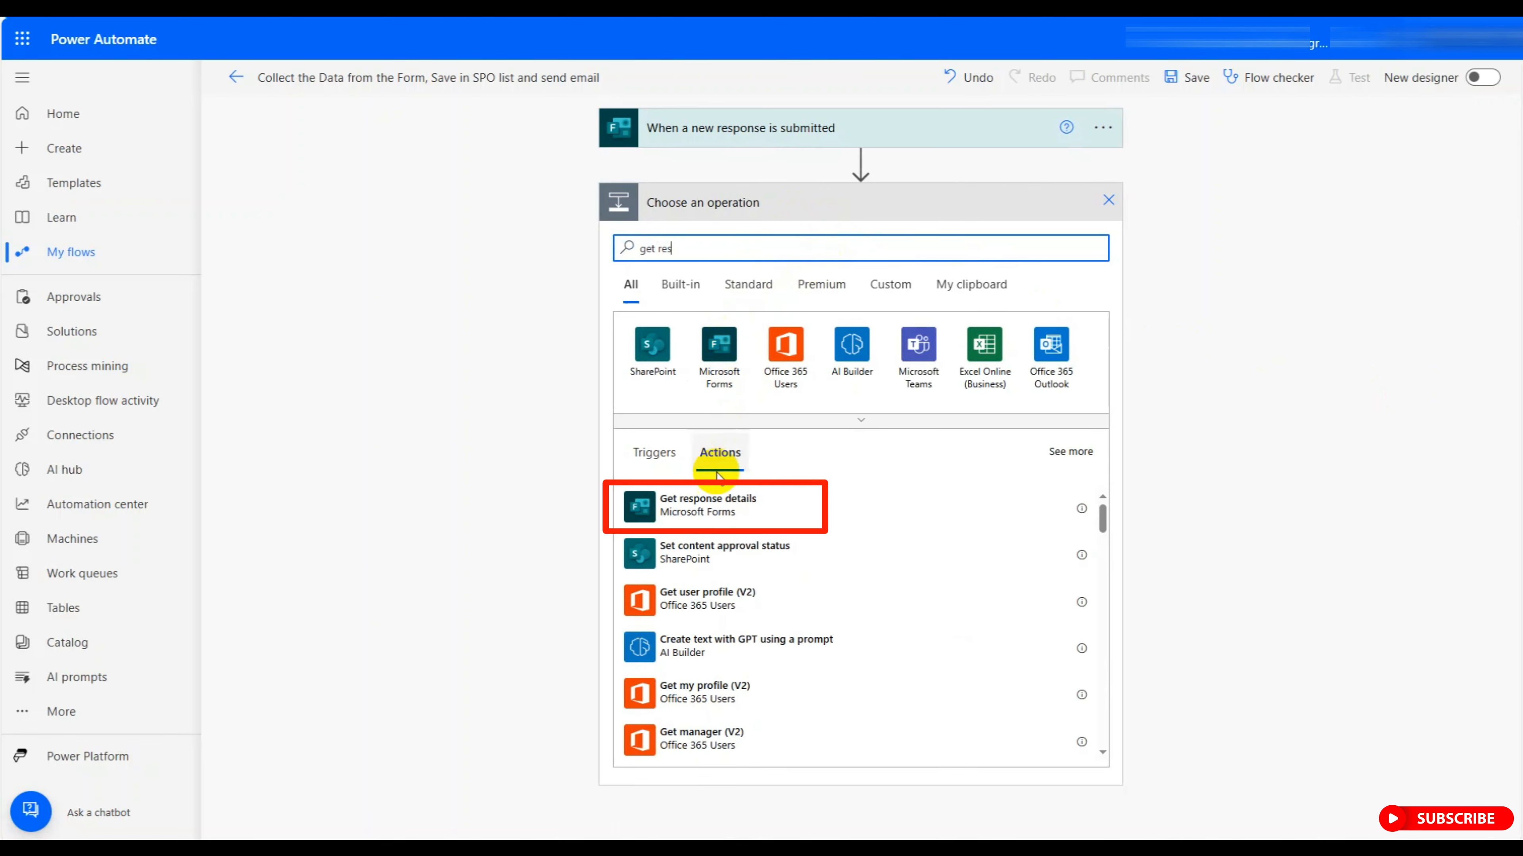
click(712, 506)
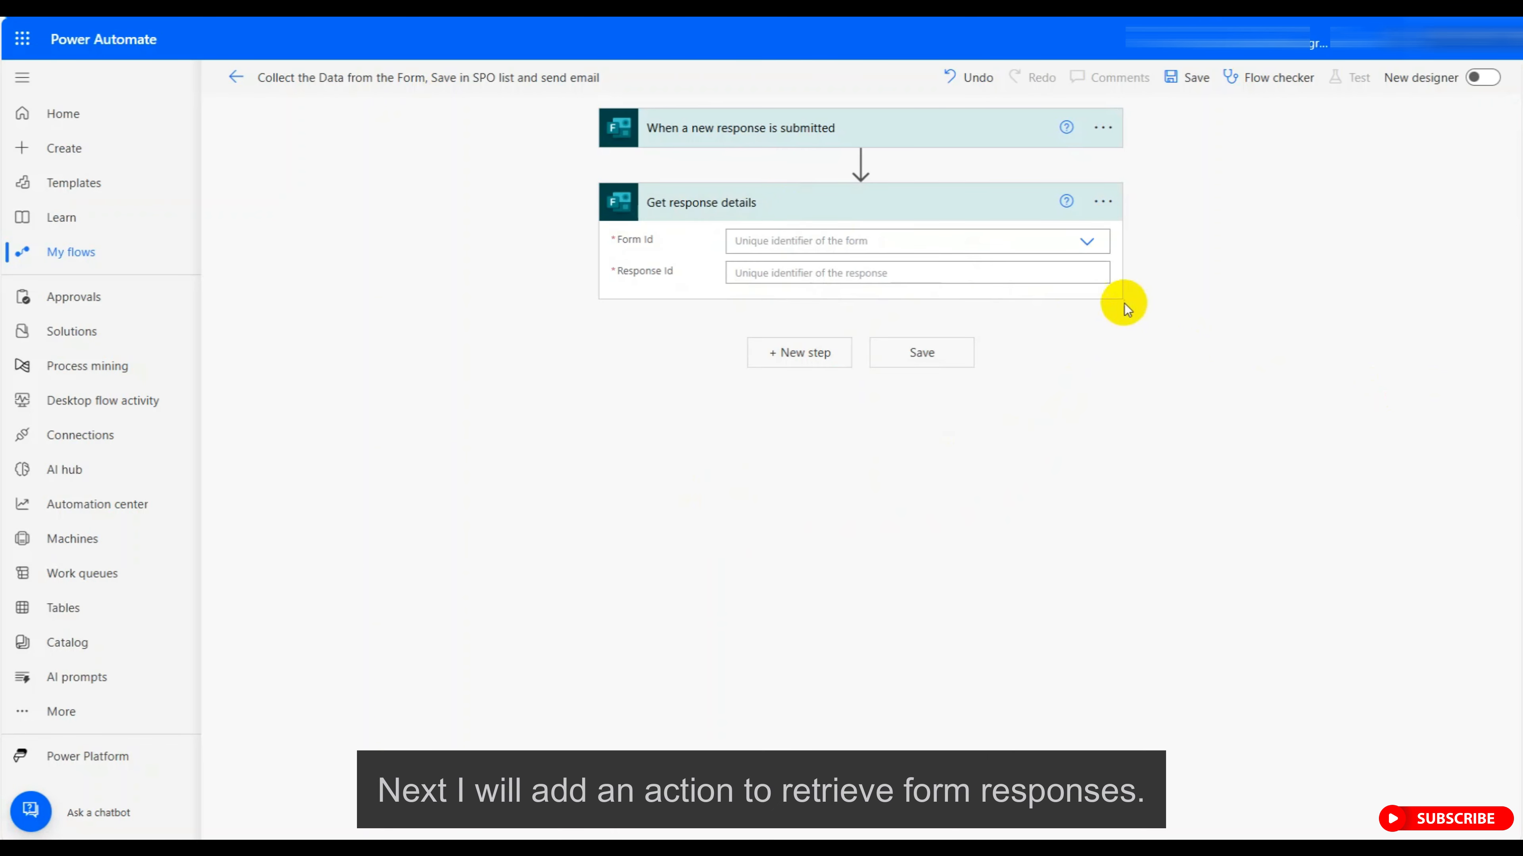
click(1091, 246)
click(904, 270)
click(904, 275)
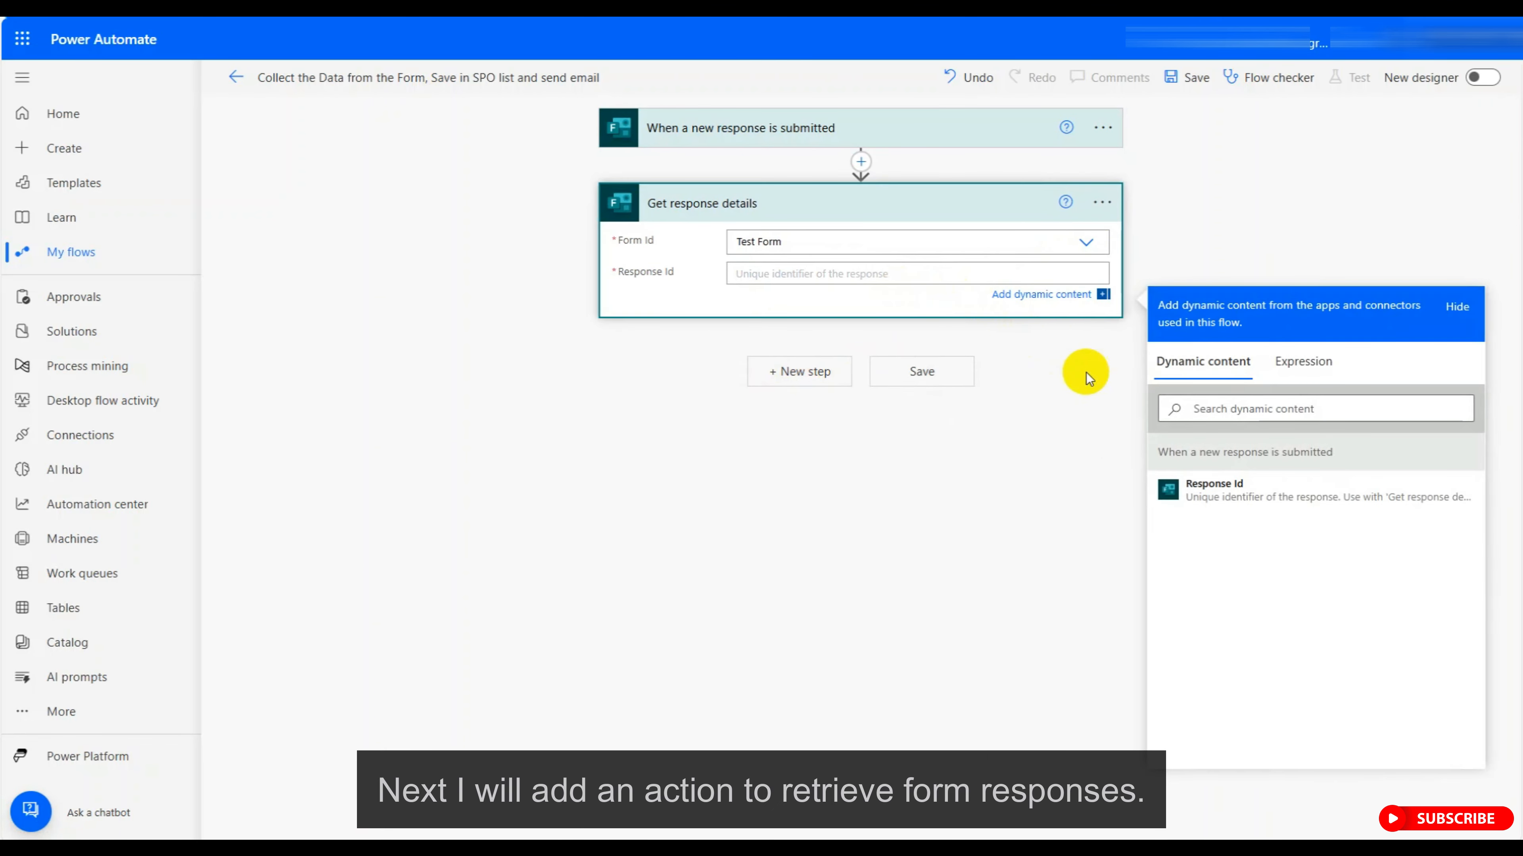
click(1243, 497)
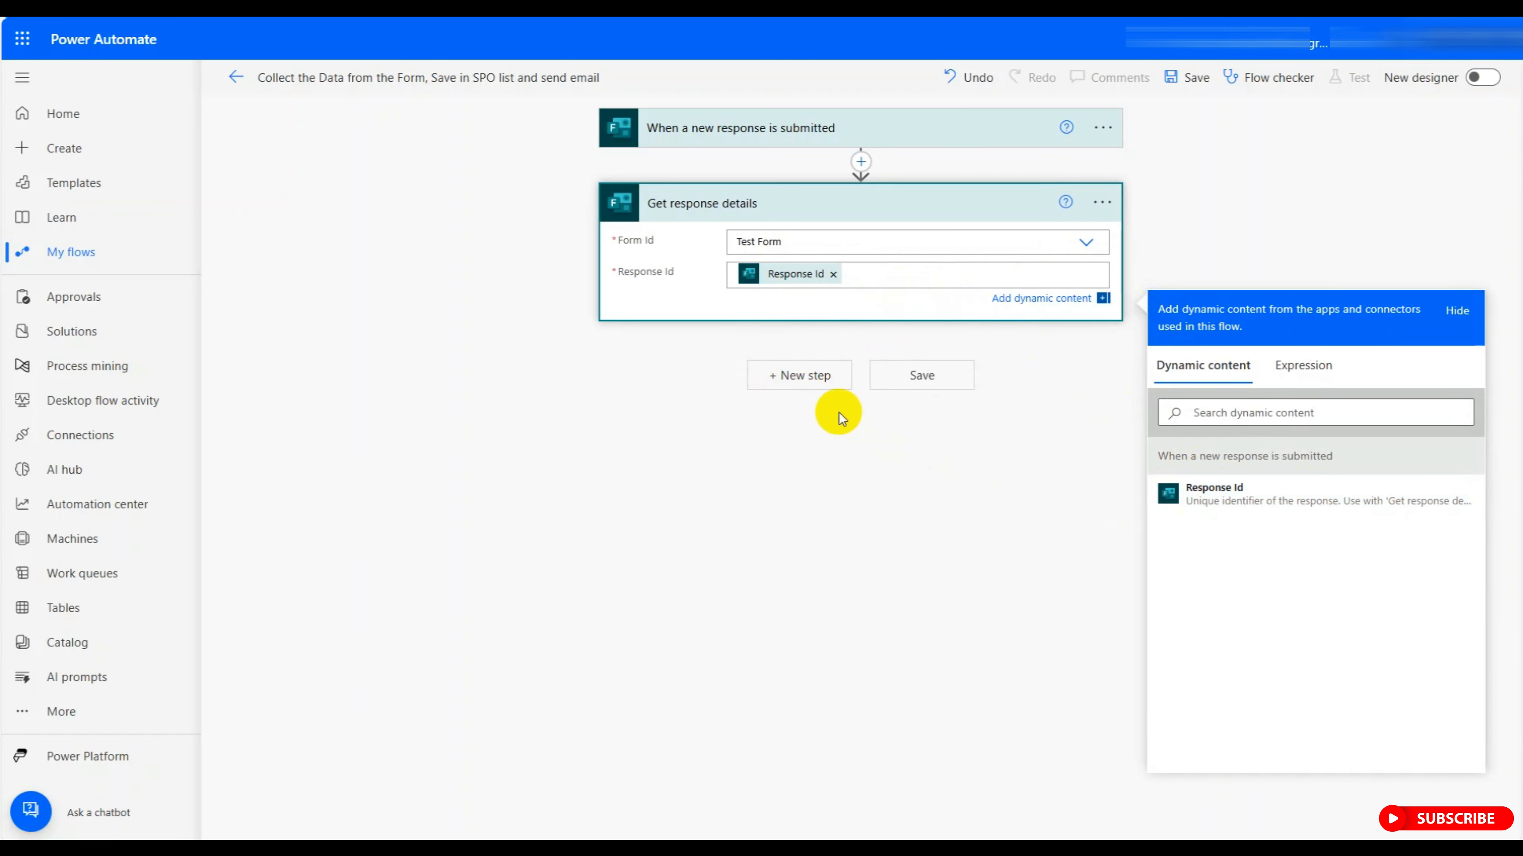
Add a SharePoint Create item action for the Fitness-Subsidy site and the list "This is a test SharePoint List to collect Form data".
click(796, 379)
text(d)
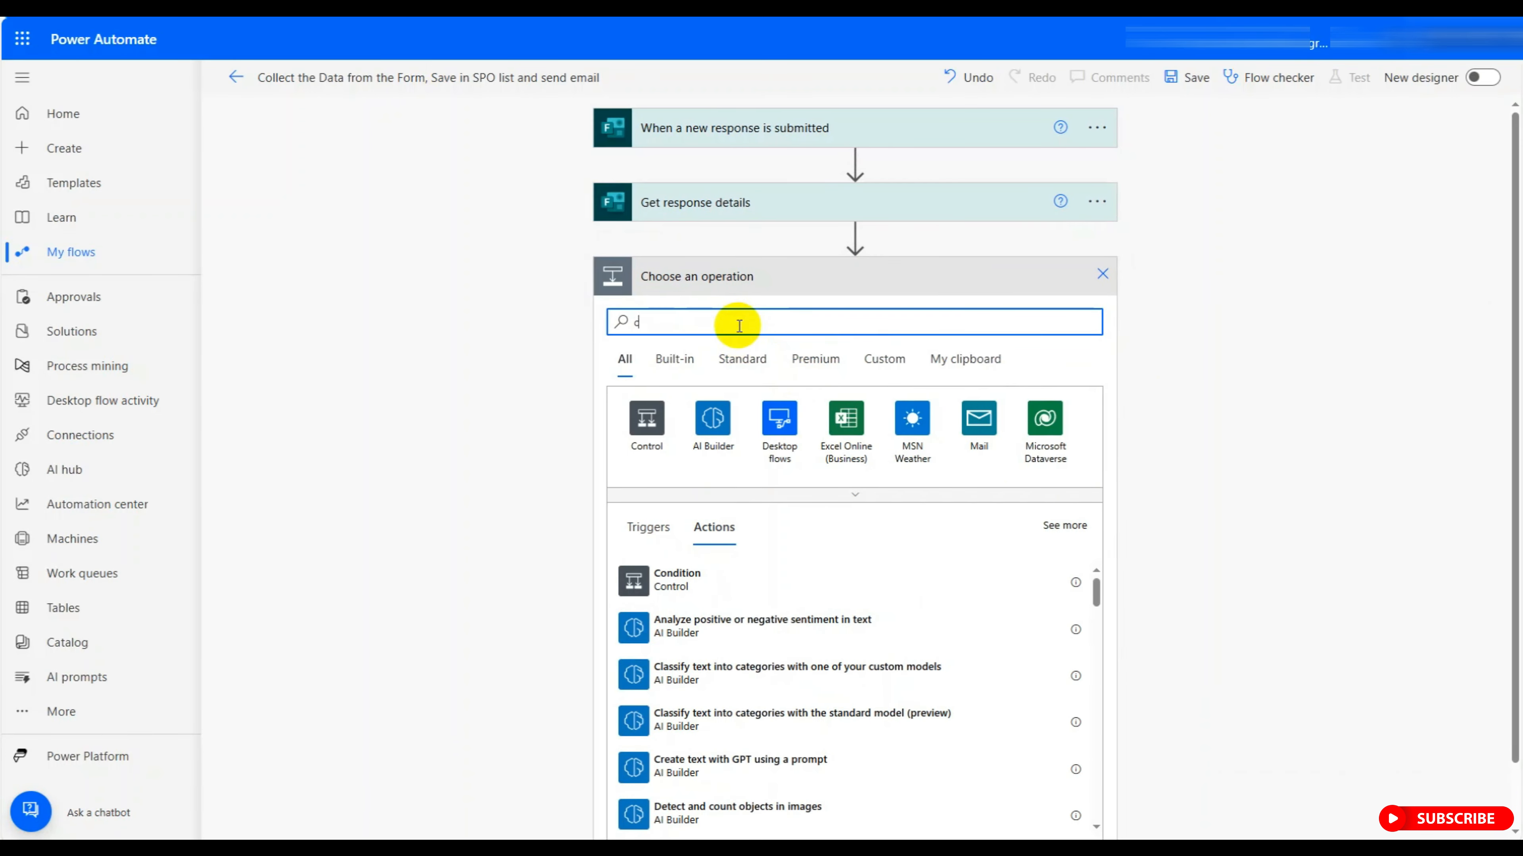
text(reate item)
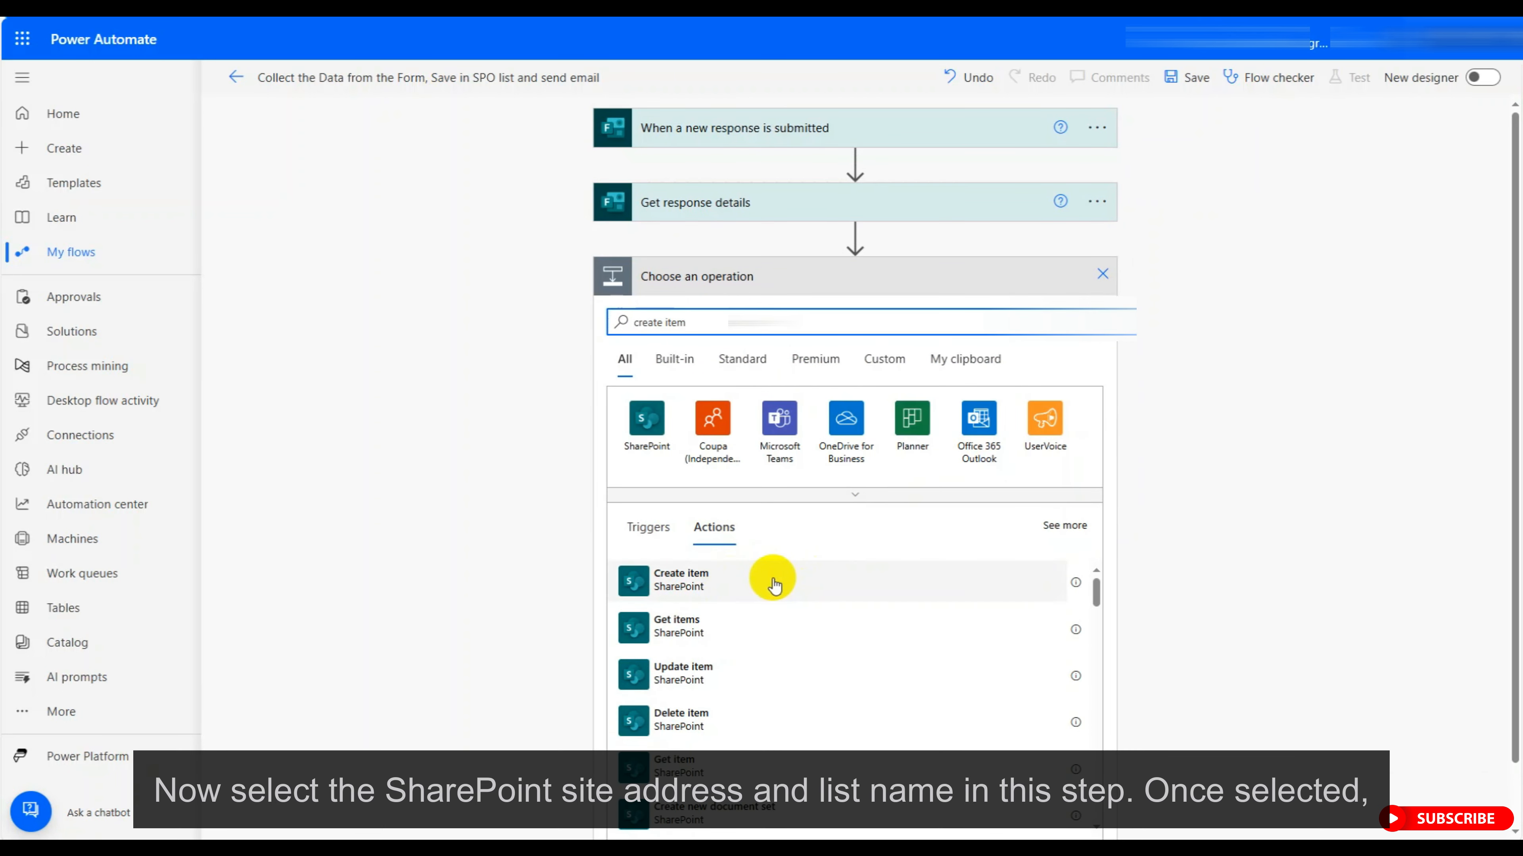
click(813, 583)
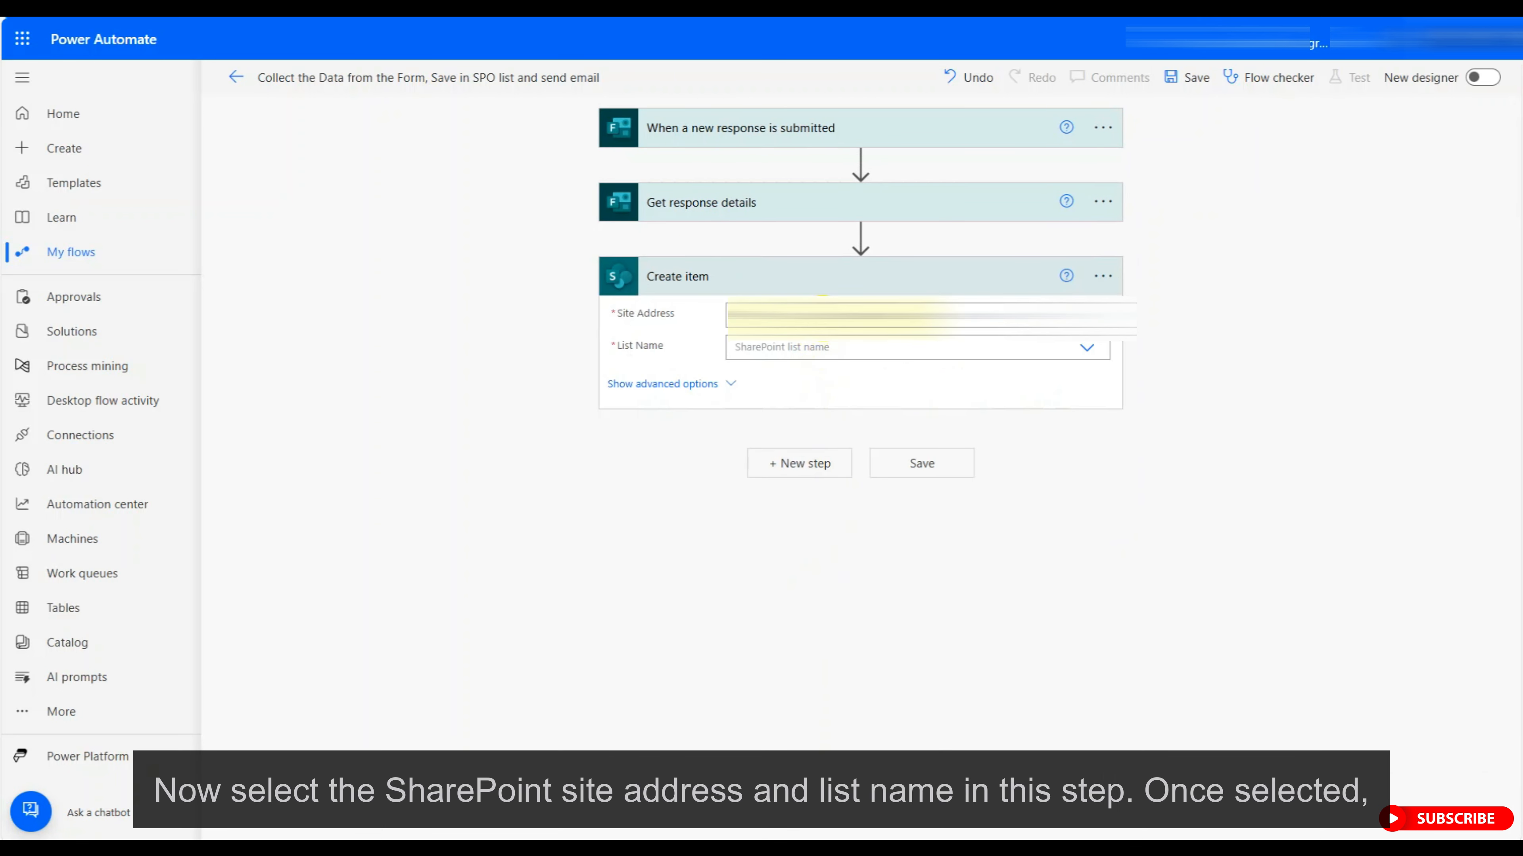
click(1088, 315)
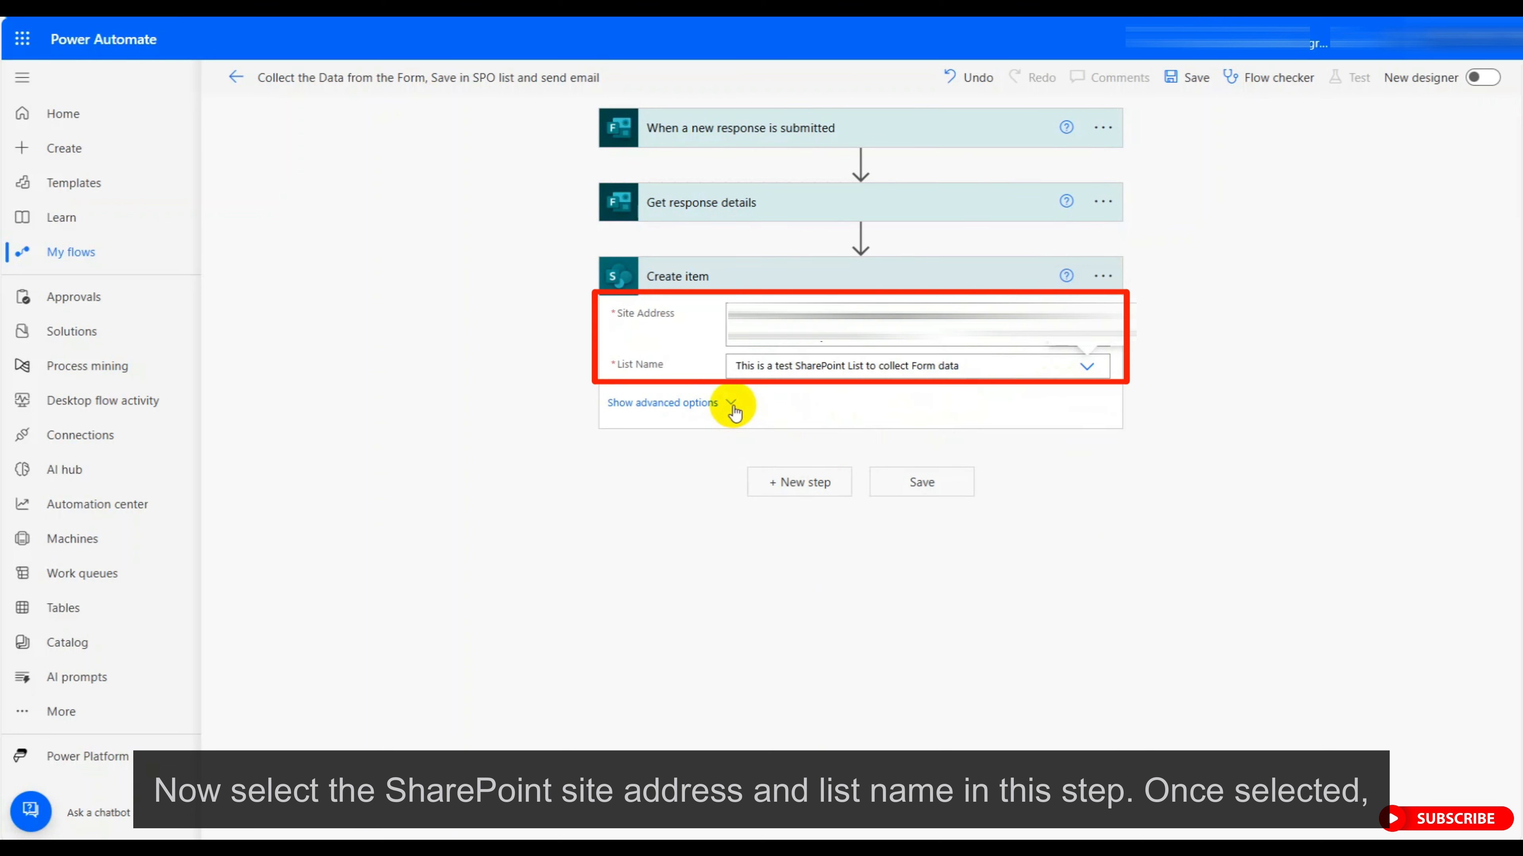
Show the Create item advanced options and map Your Name, Location and DOB to the matching form response values.
click(735, 413)
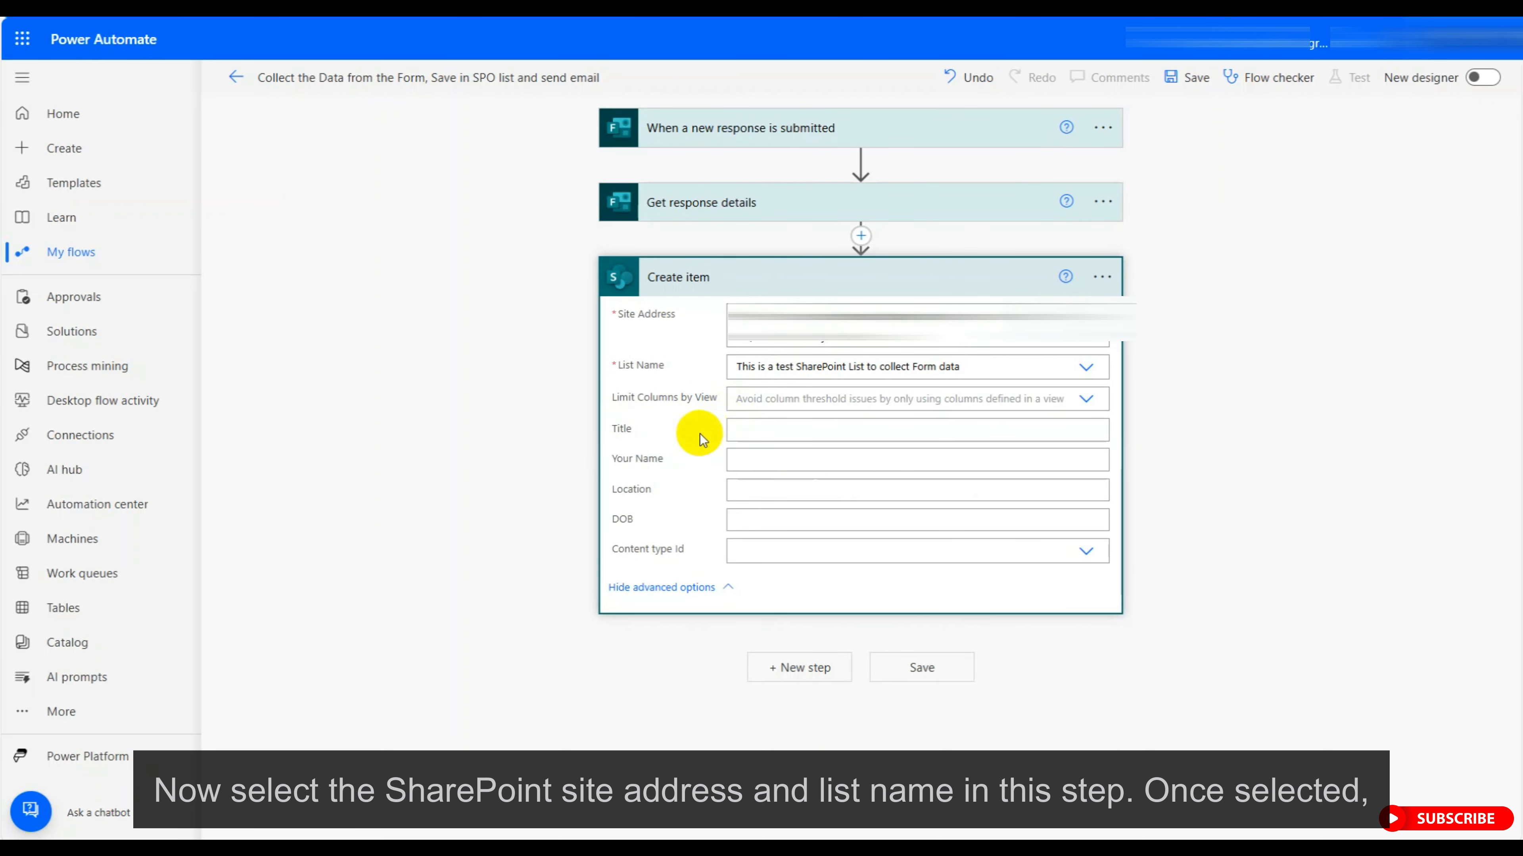
drag(658, 459, 616, 464)
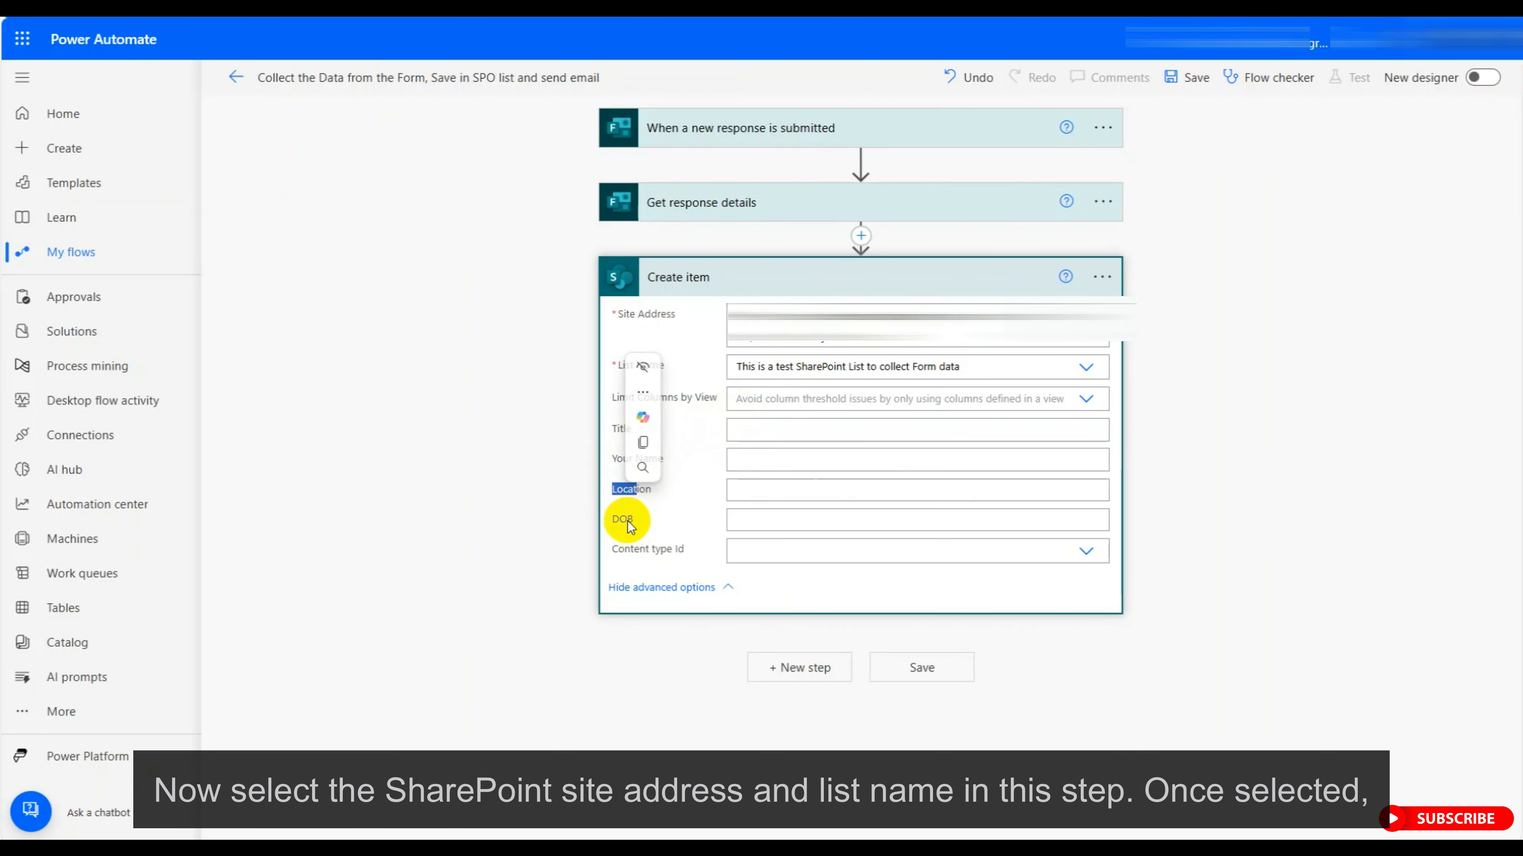
click(900, 460)
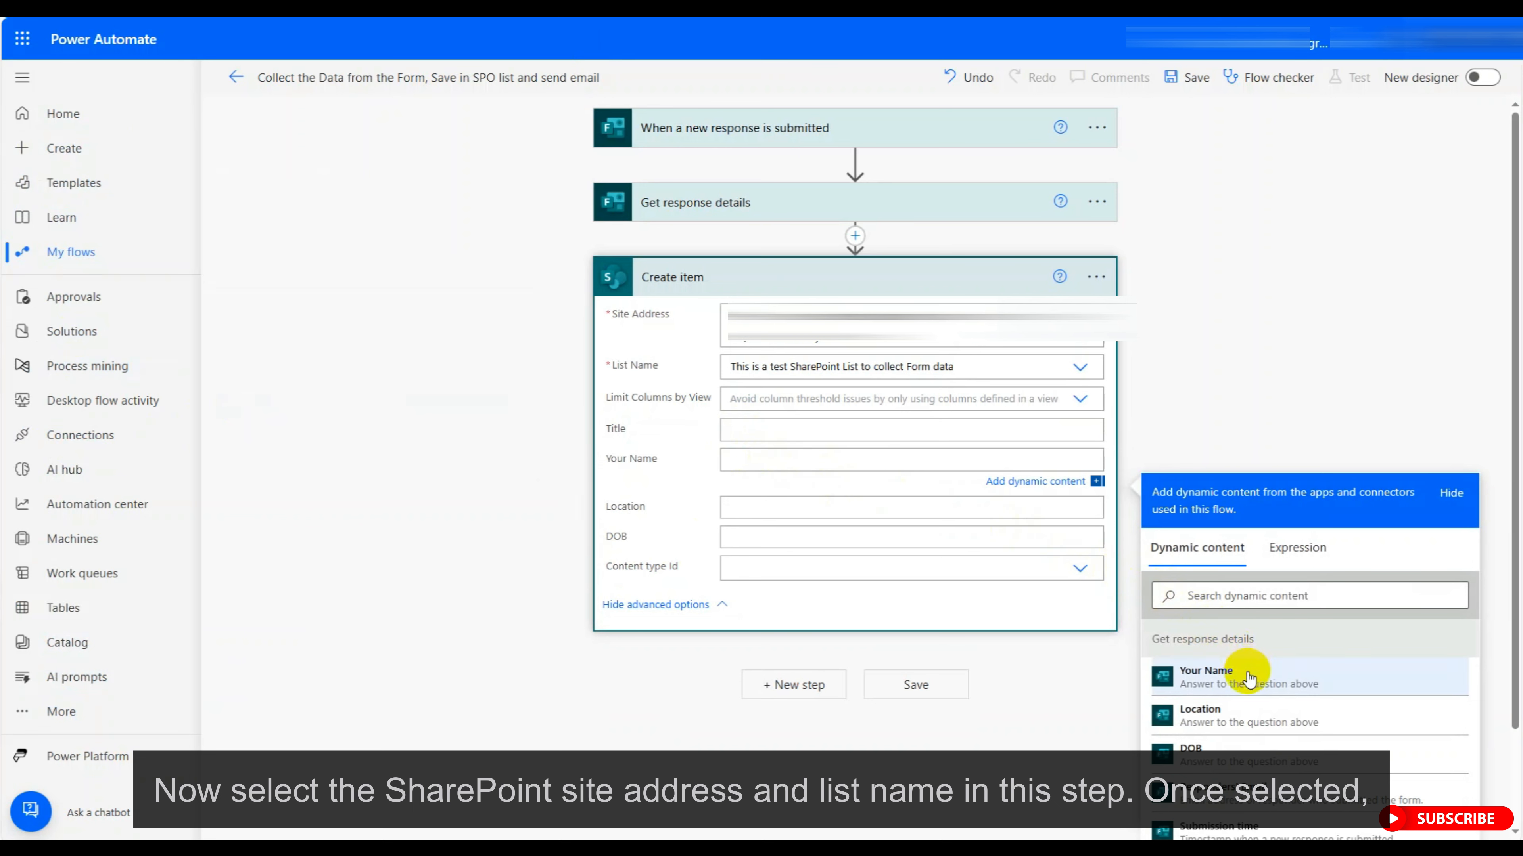
click(1247, 678)
click(748, 513)
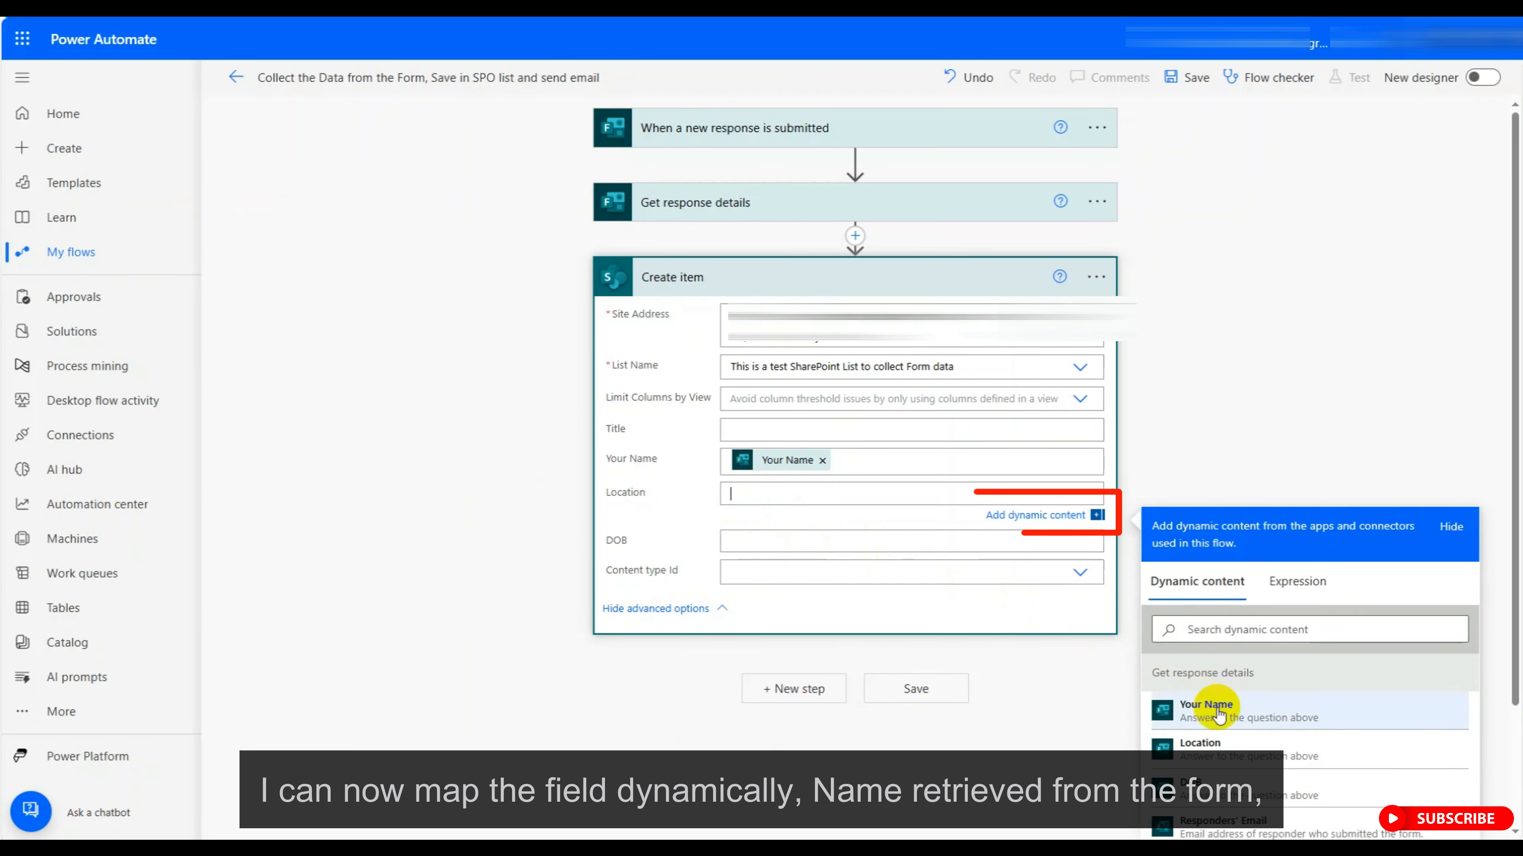
click(1373, 757)
click(816, 547)
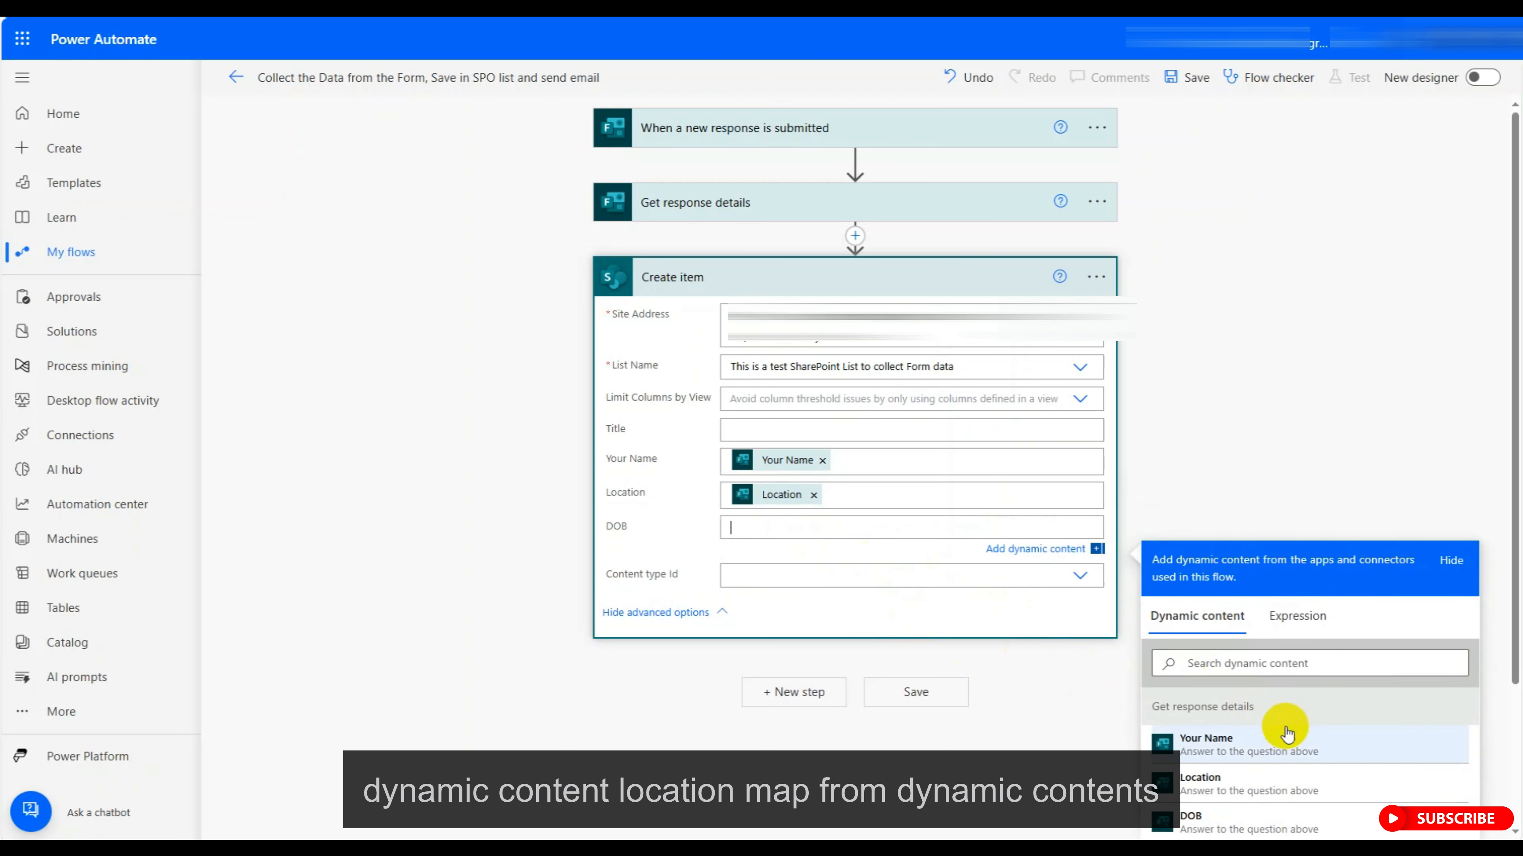
scroll(1319, 762, down, 2)
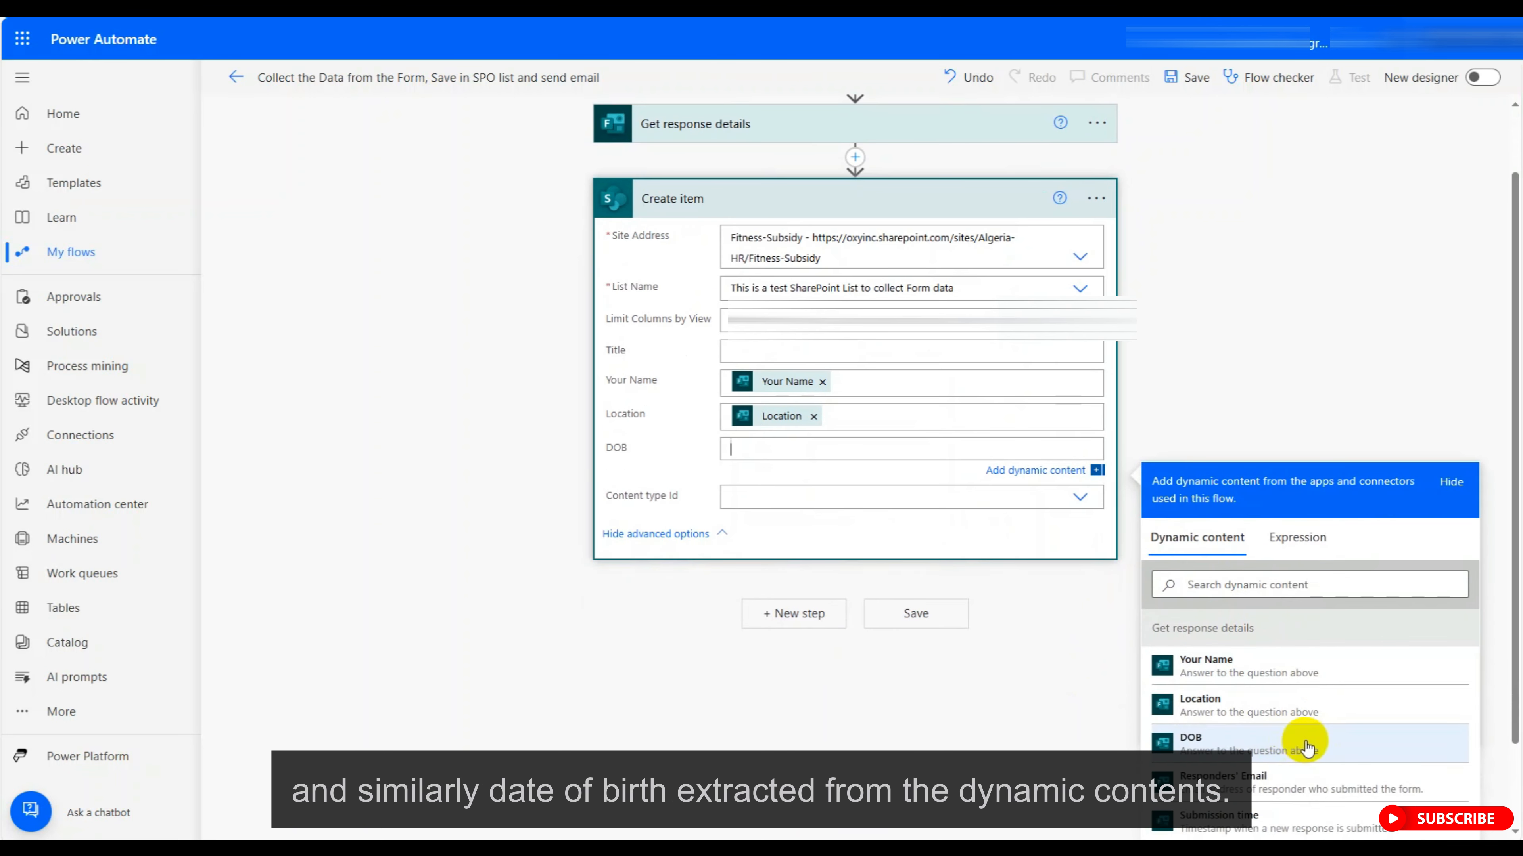
click(1279, 747)
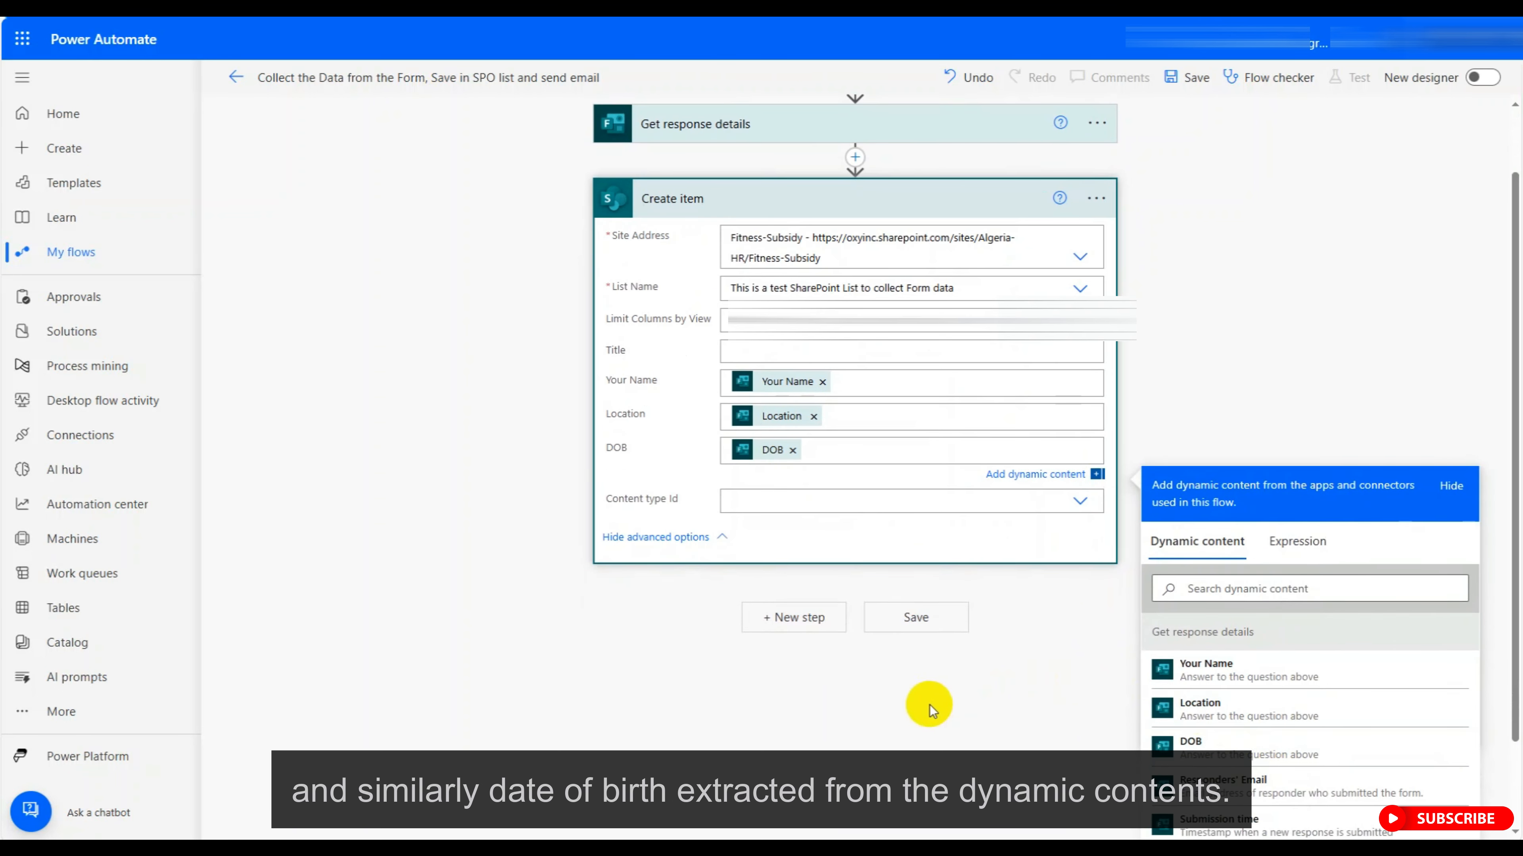
Add a Send an email (V2) action after Create item and fill in its recipient.
click(803, 624)
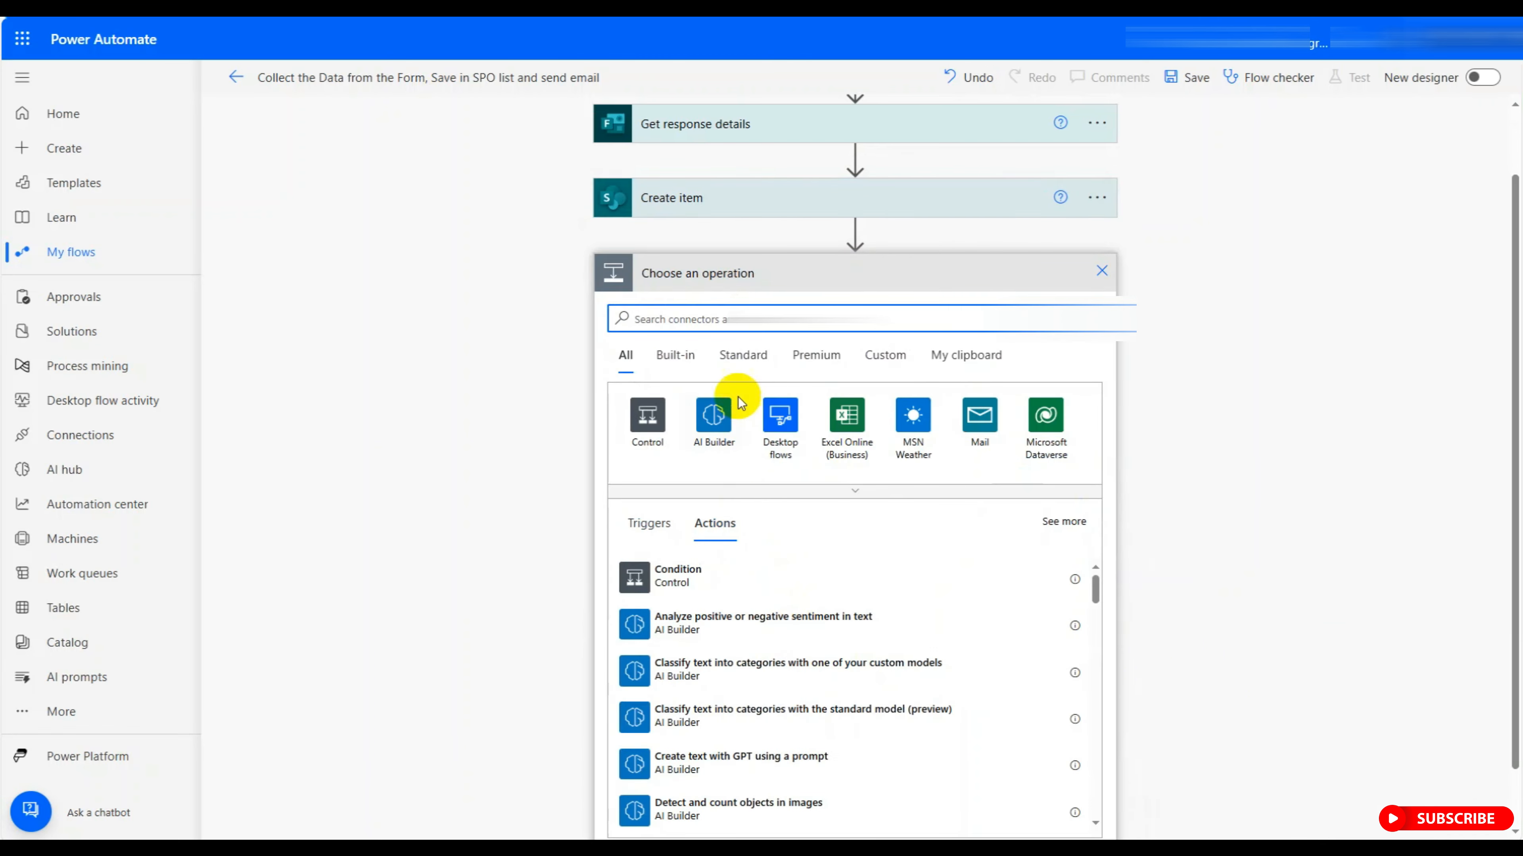
text(serd email)
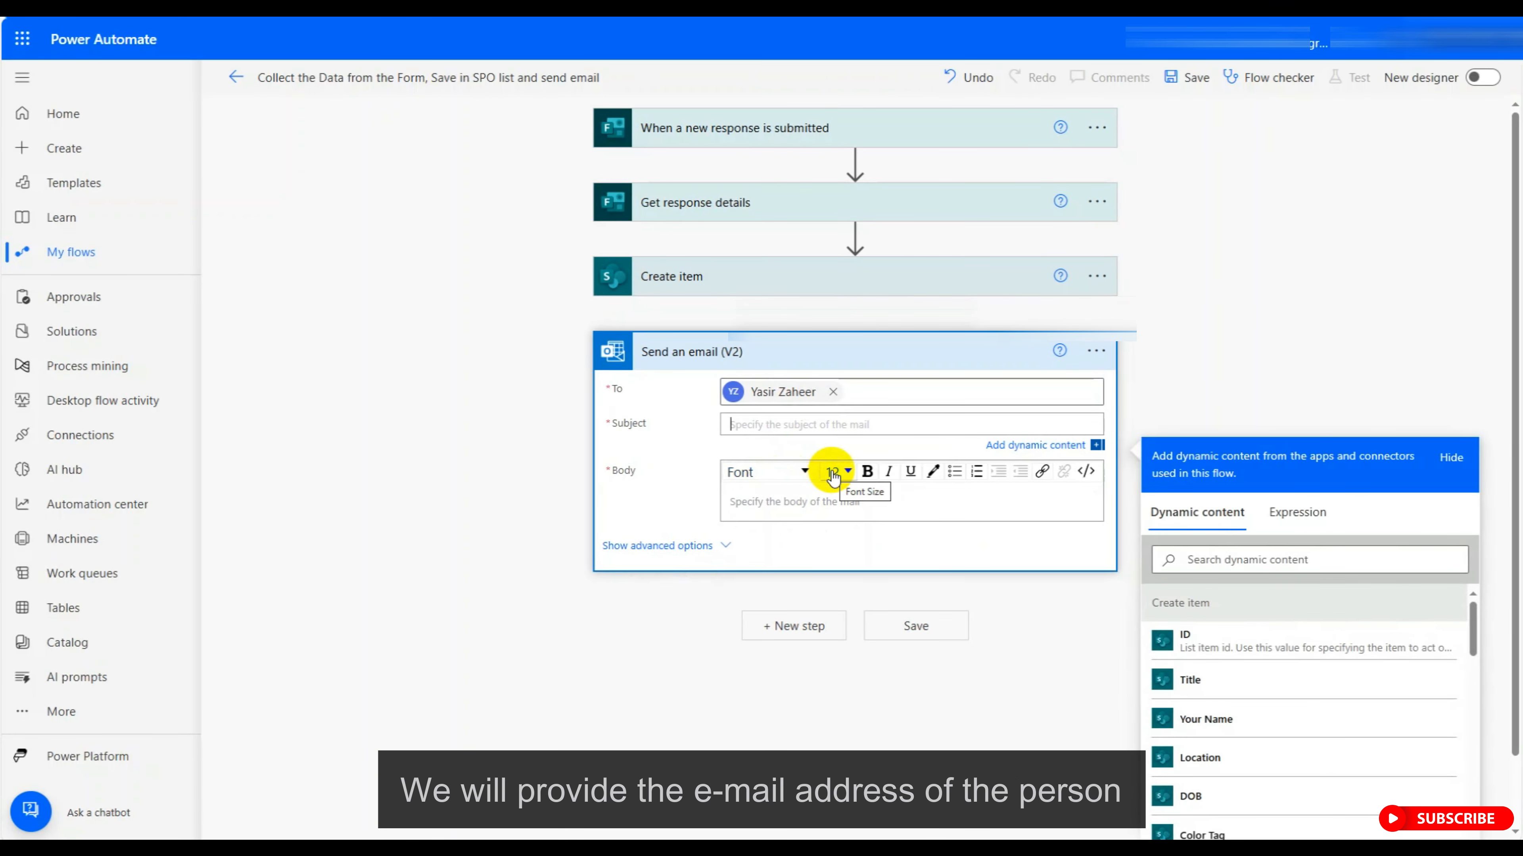
text(This is a Te)
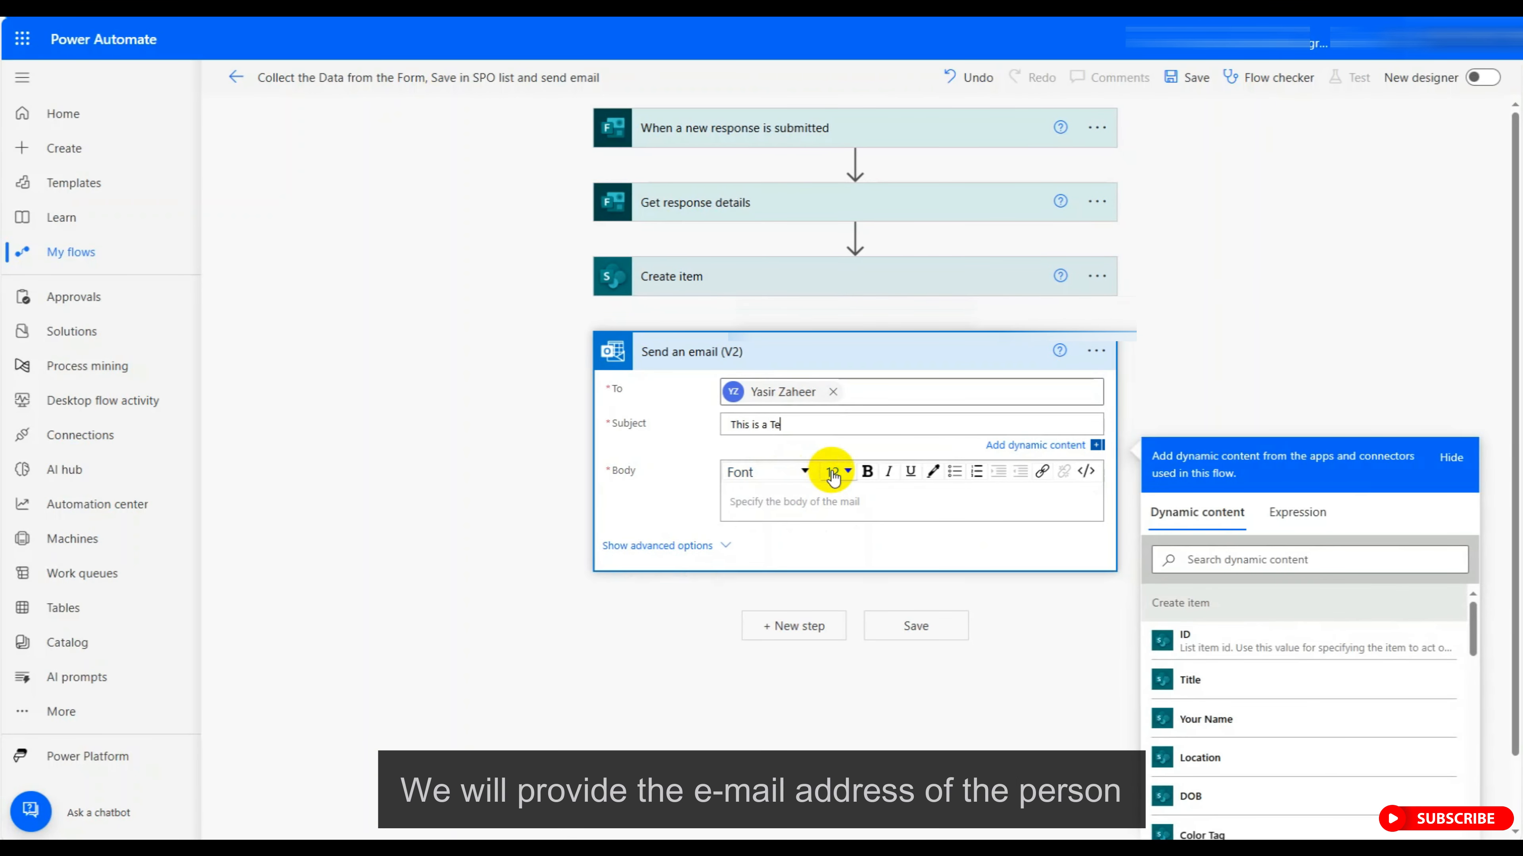
key(BackSpace)
key(BackSpace)
key(BackSpace)
key(BackSpace)
key(BackSpace)
key(BackSpace)
key(BackSpace)
key(BackSpace)
key(BackSpace)
key(BackSpace)
key(BackSpace)
key(BackSpace)
key(BackSpace)
key(BackSpace)
Set the email subject to "A new form has been submitted." and add a "Name:" line with the Your Name dynamic value to the body.
text(A new form has been submitted.)
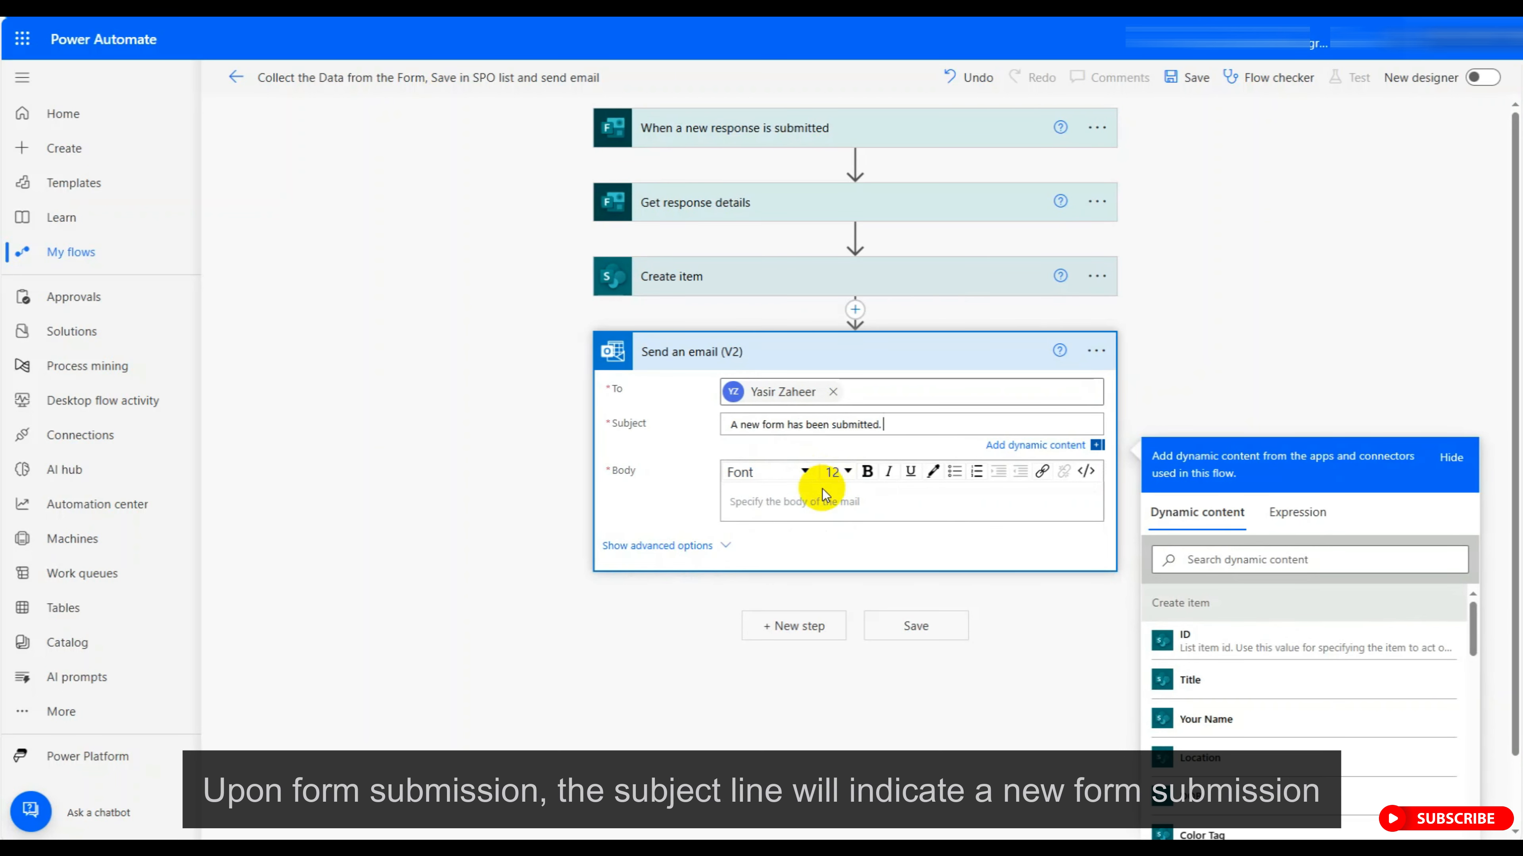
click(824, 493)
text(Name:)
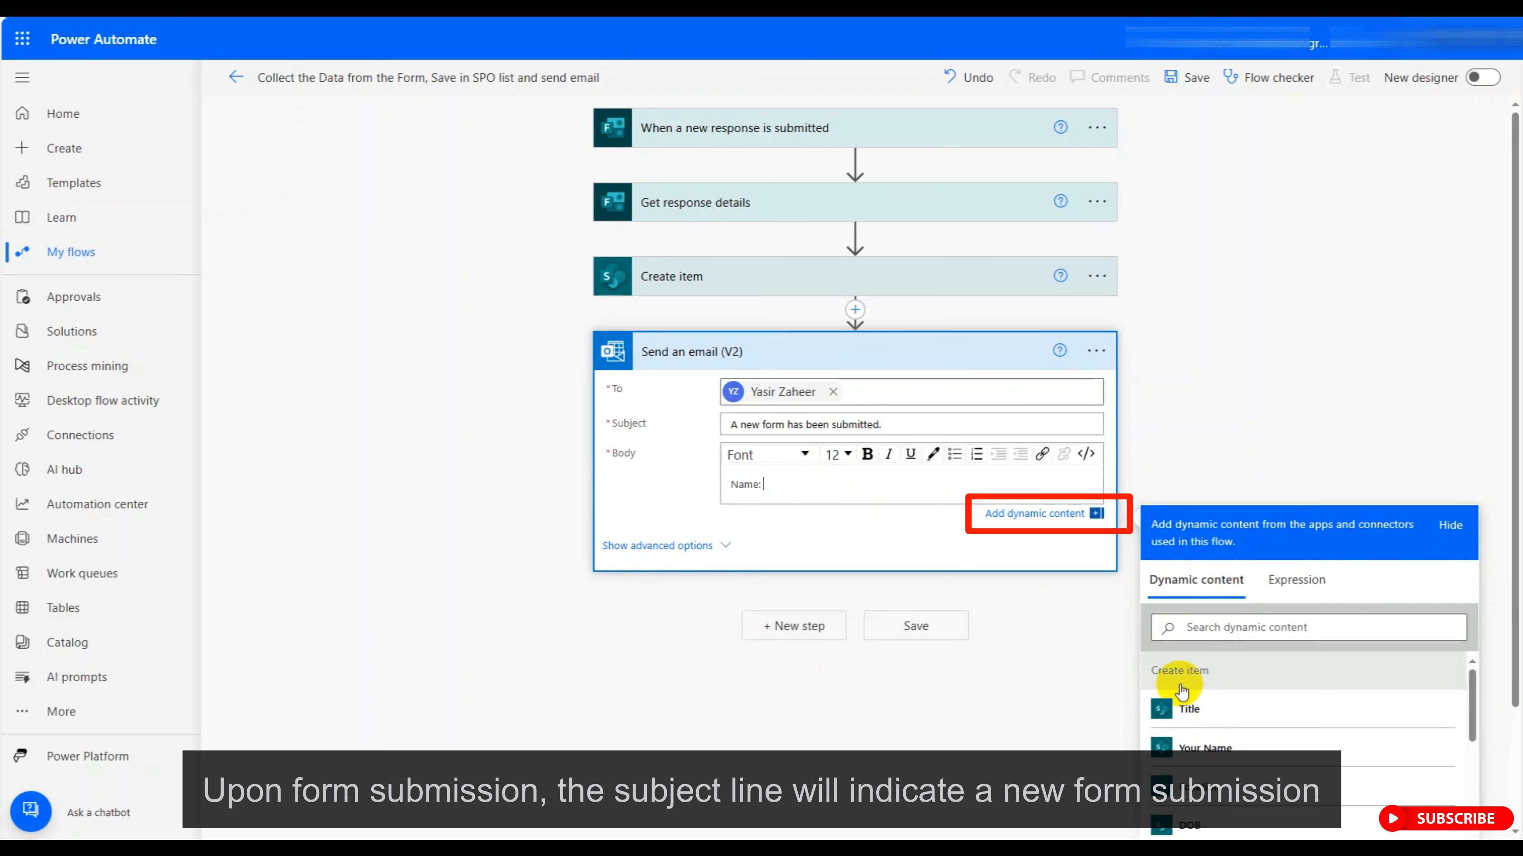
scroll(1256, 760, down, 1)
scroll(1255, 761, up, 1)
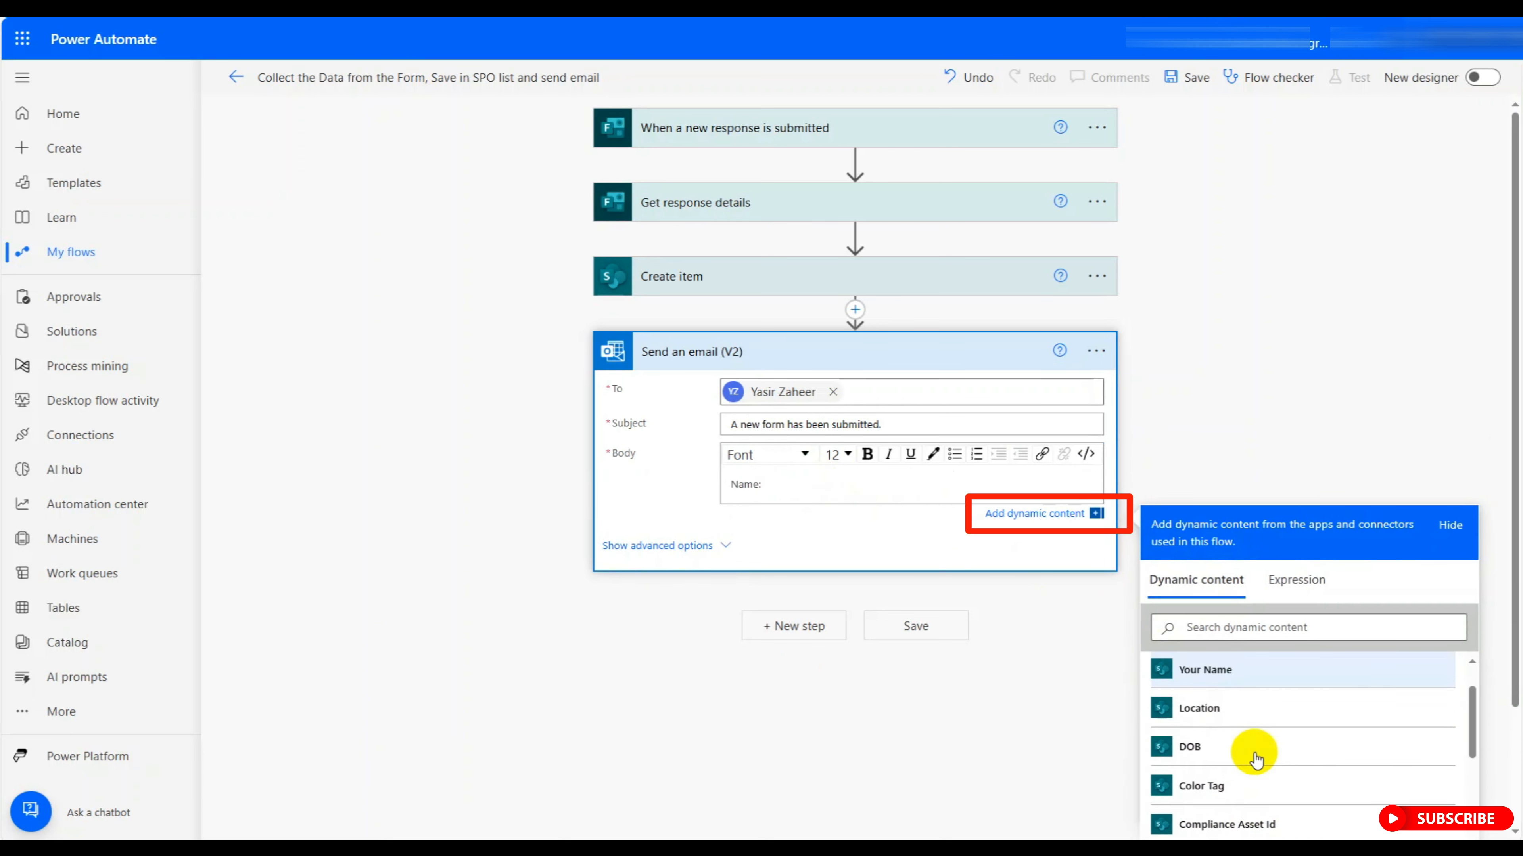
click(1224, 671)
key(Return)
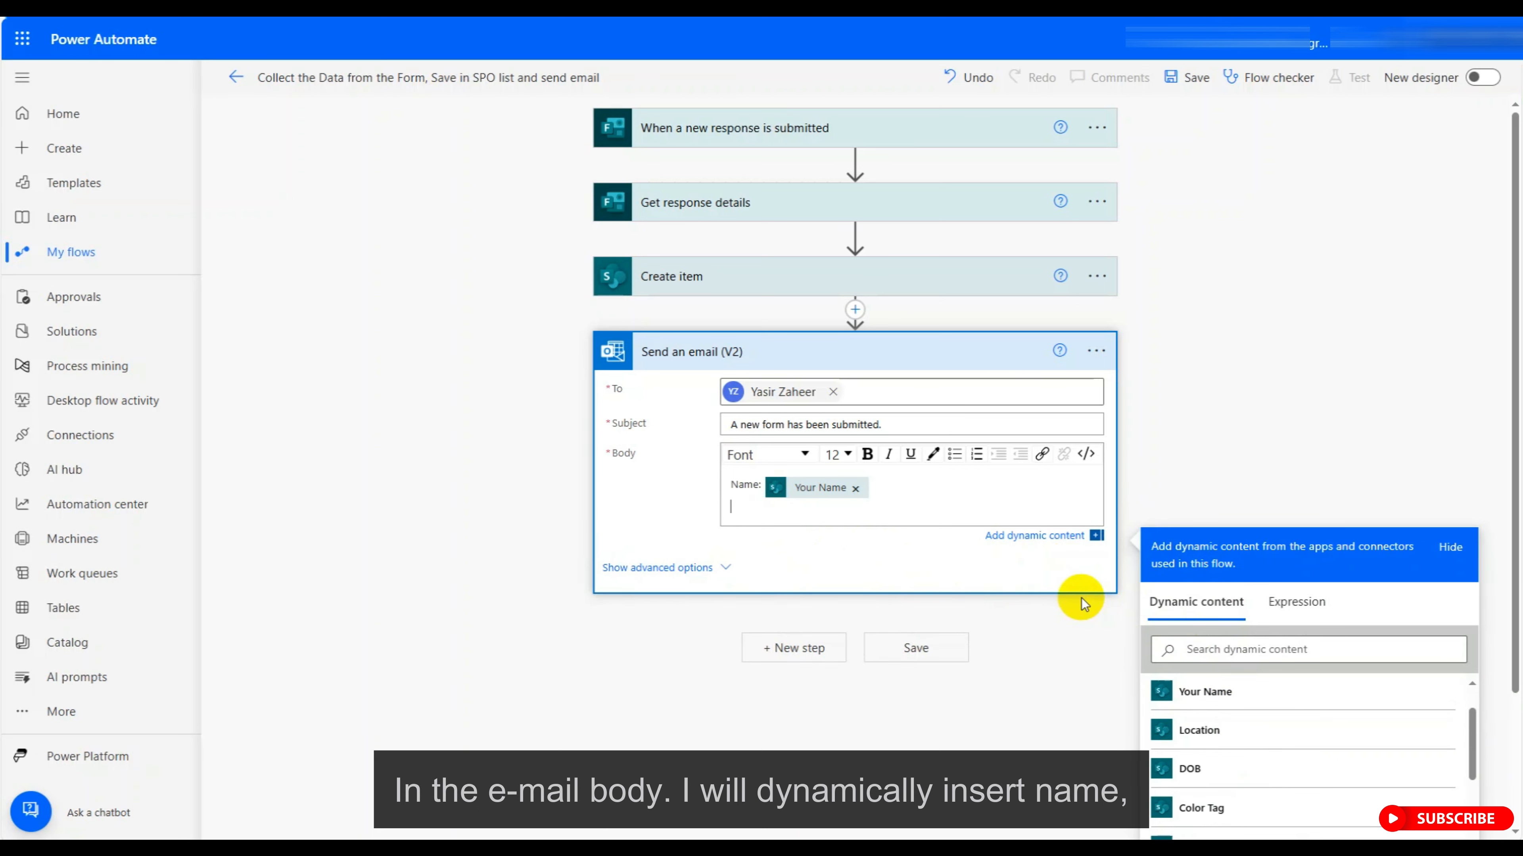
Add a "Location:" line with the Location dynamic value to the email body.
text(Location:)
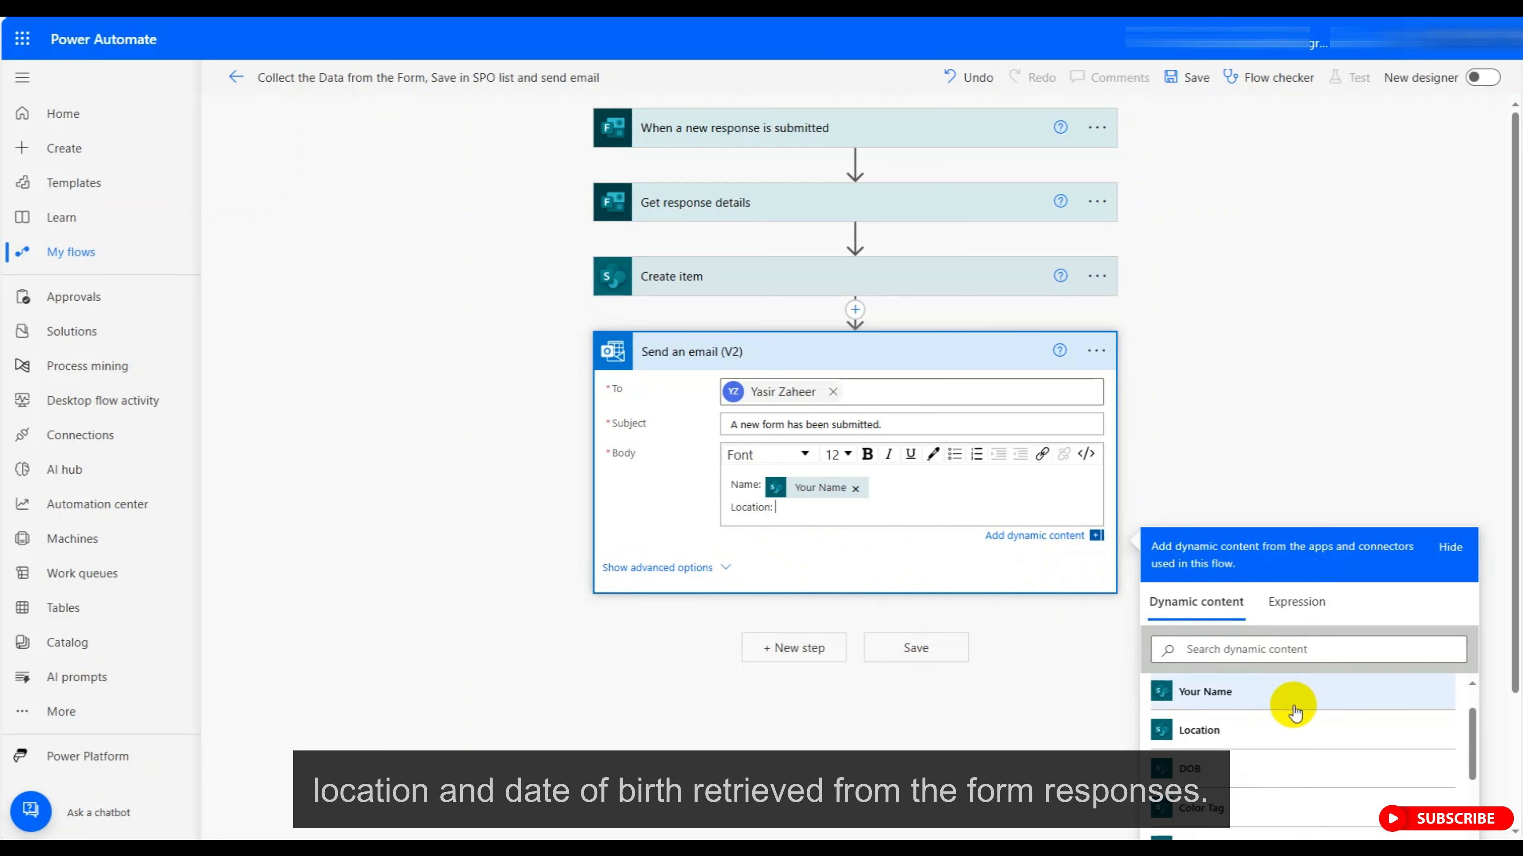
click(1205, 728)
key(Return)
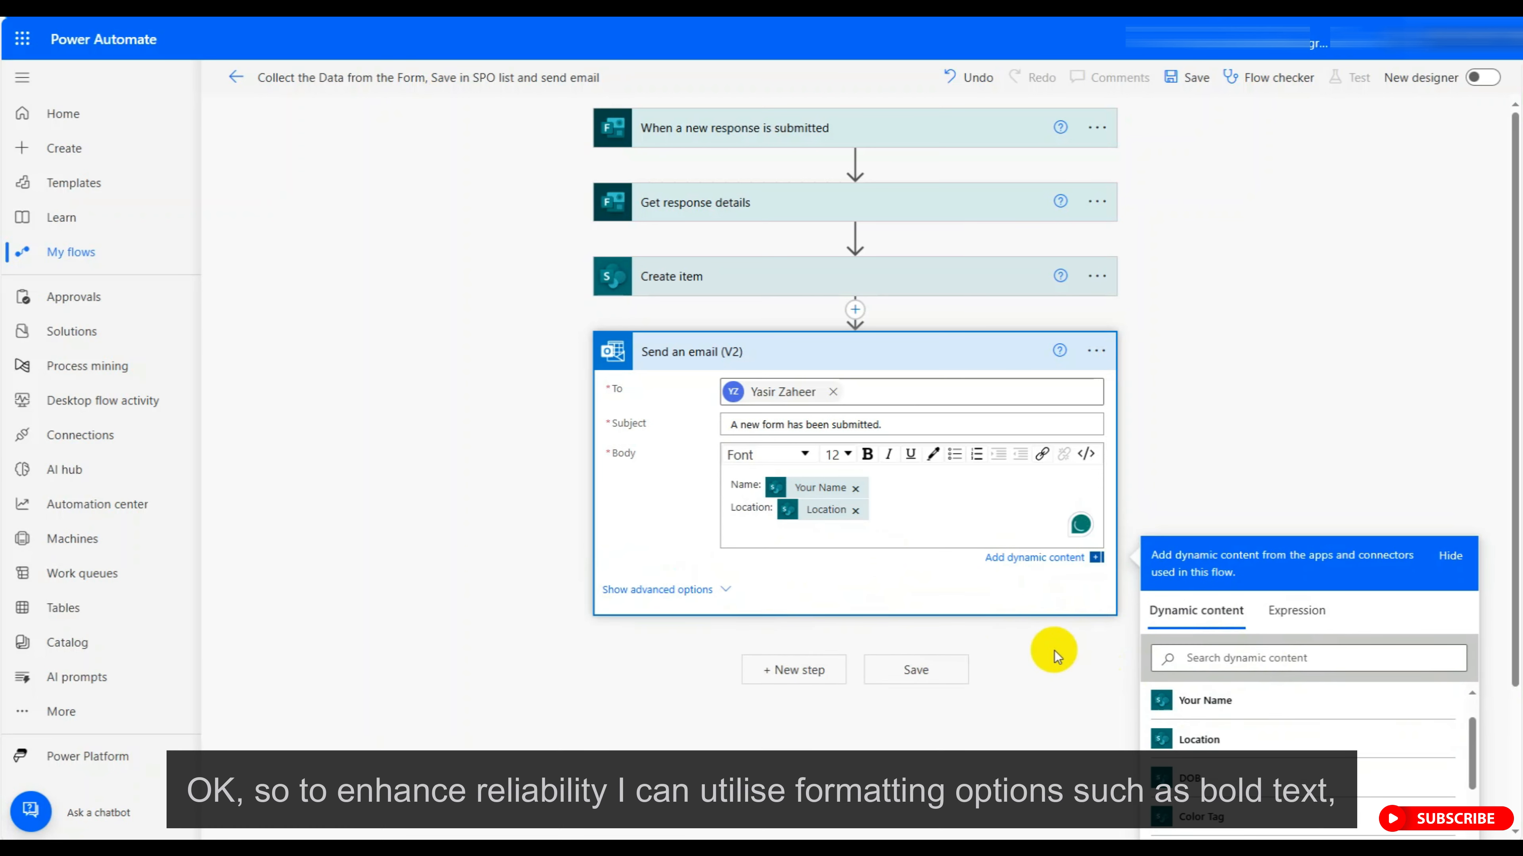
Add a "DOB:" line with the DOB dynamic value to the email body, followed by blank lines.
text(DOB:)
click(1190, 778)
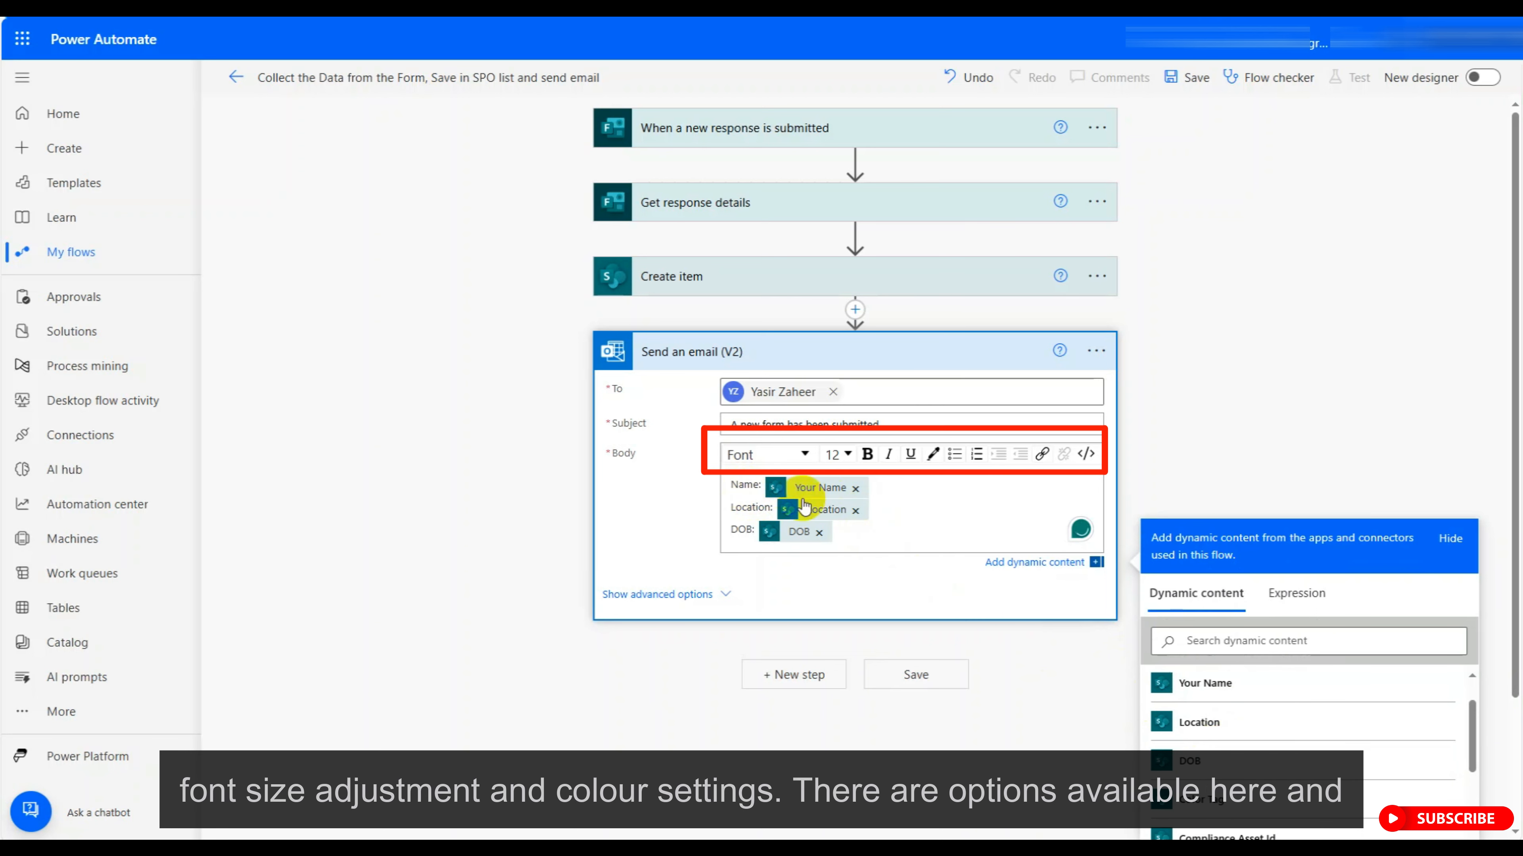
key(Return)
key(Return)
key(Return)
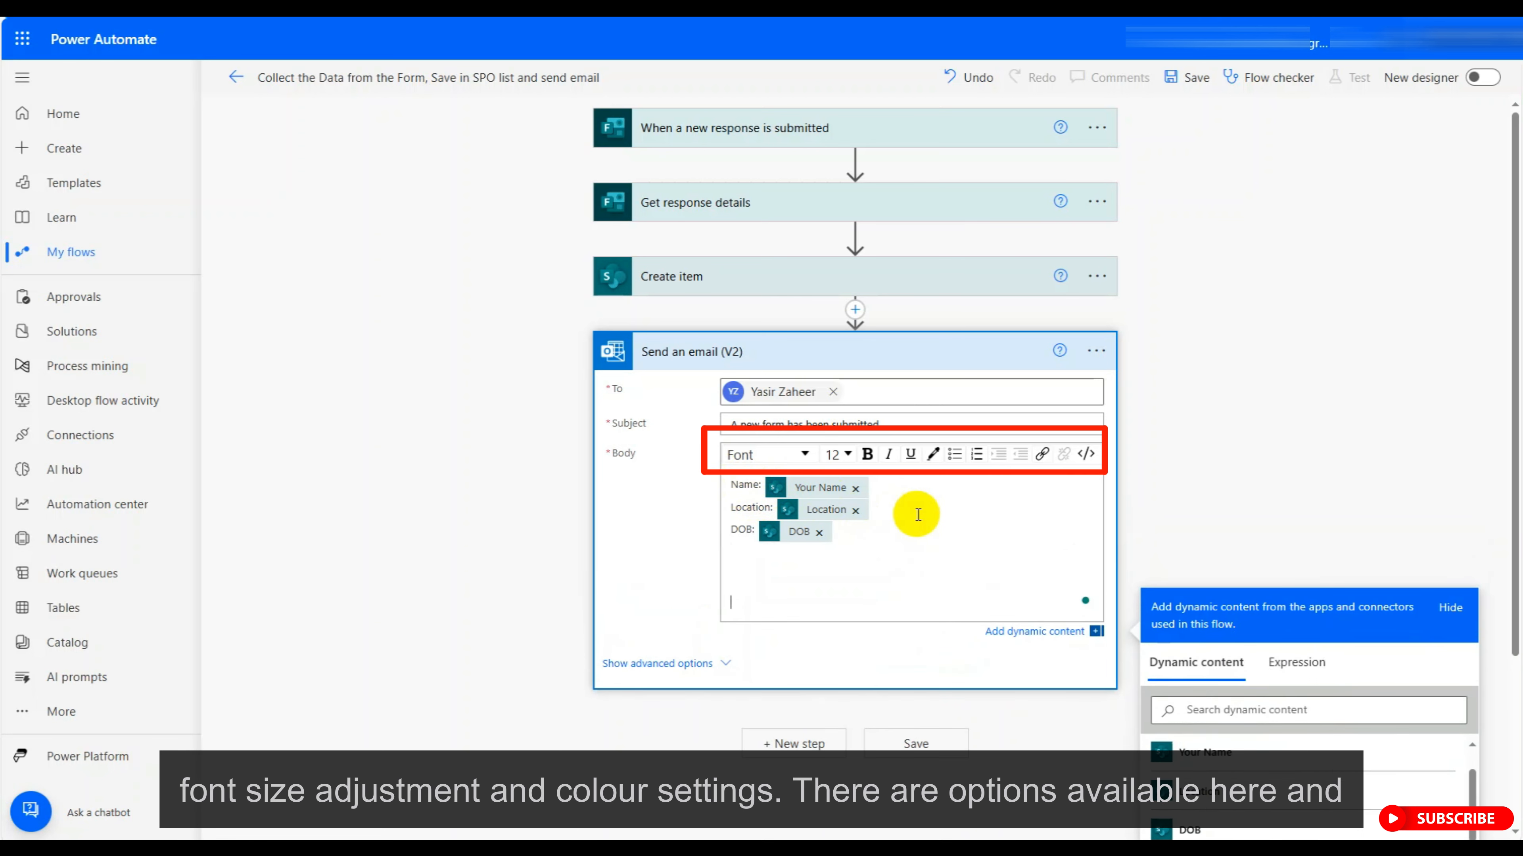
Insert "Hi," and the line "A new form has been submitted with the following details." above the Name line in the email body.
key(Up)
key(Return)
text(Hi, A)
key(Return)
text(A new f)
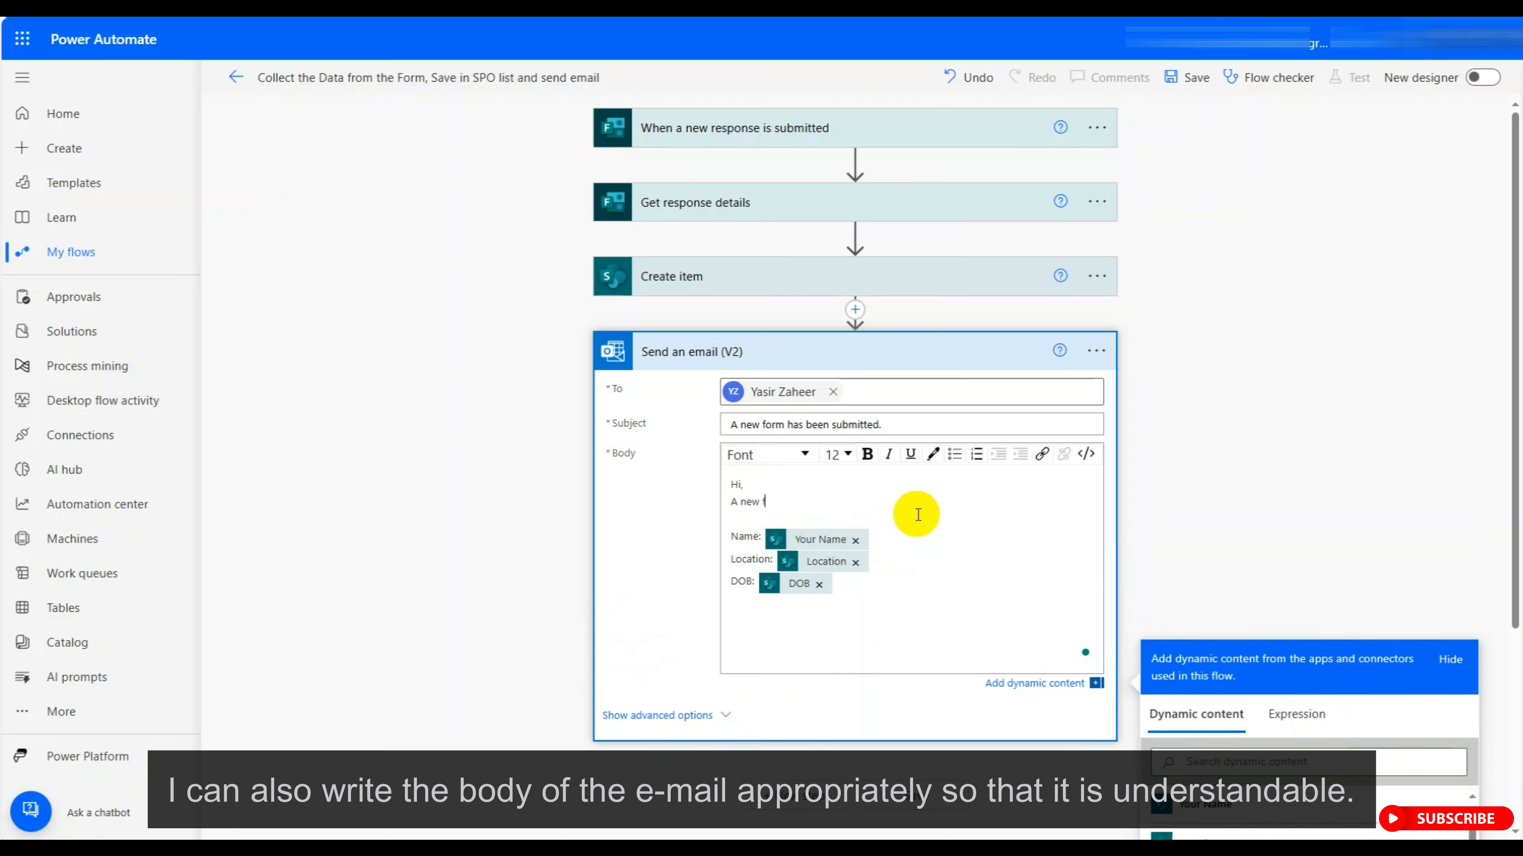
text(orm has been submitted.)
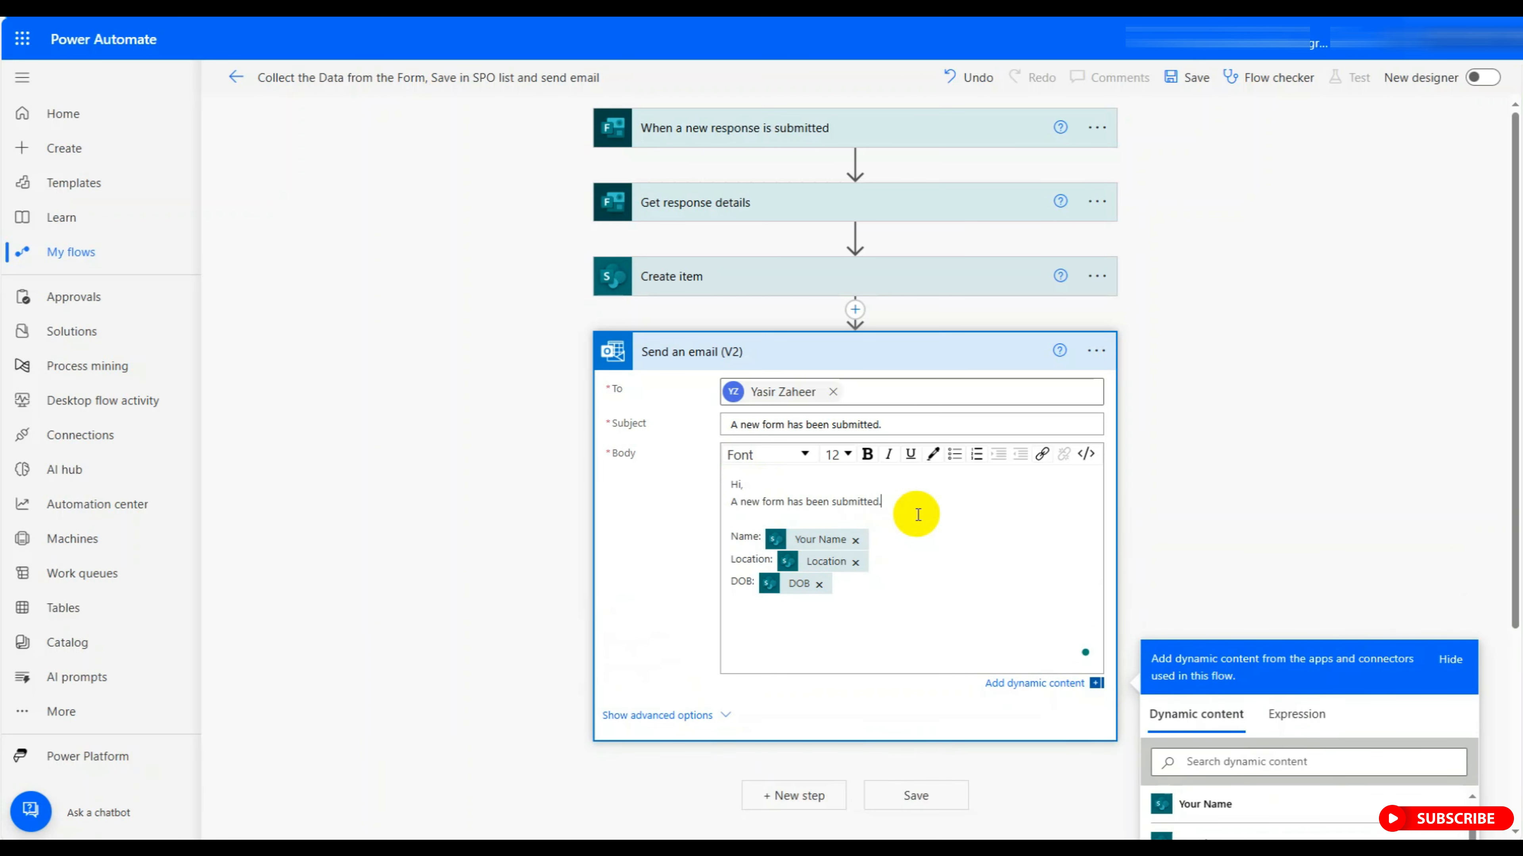
text( Pith the follwing details)
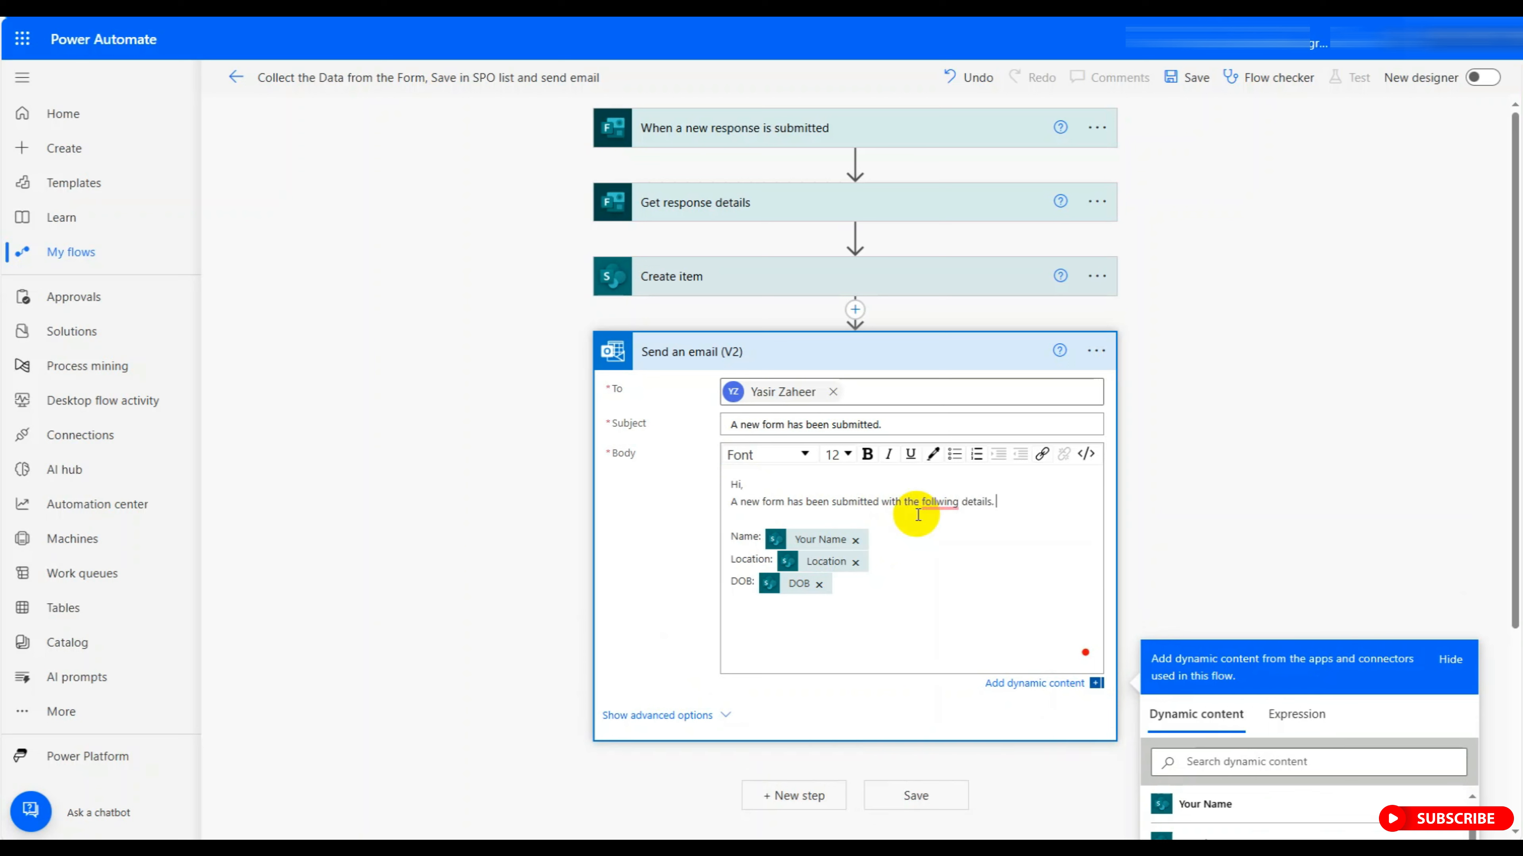
click(938, 502)
text(o)
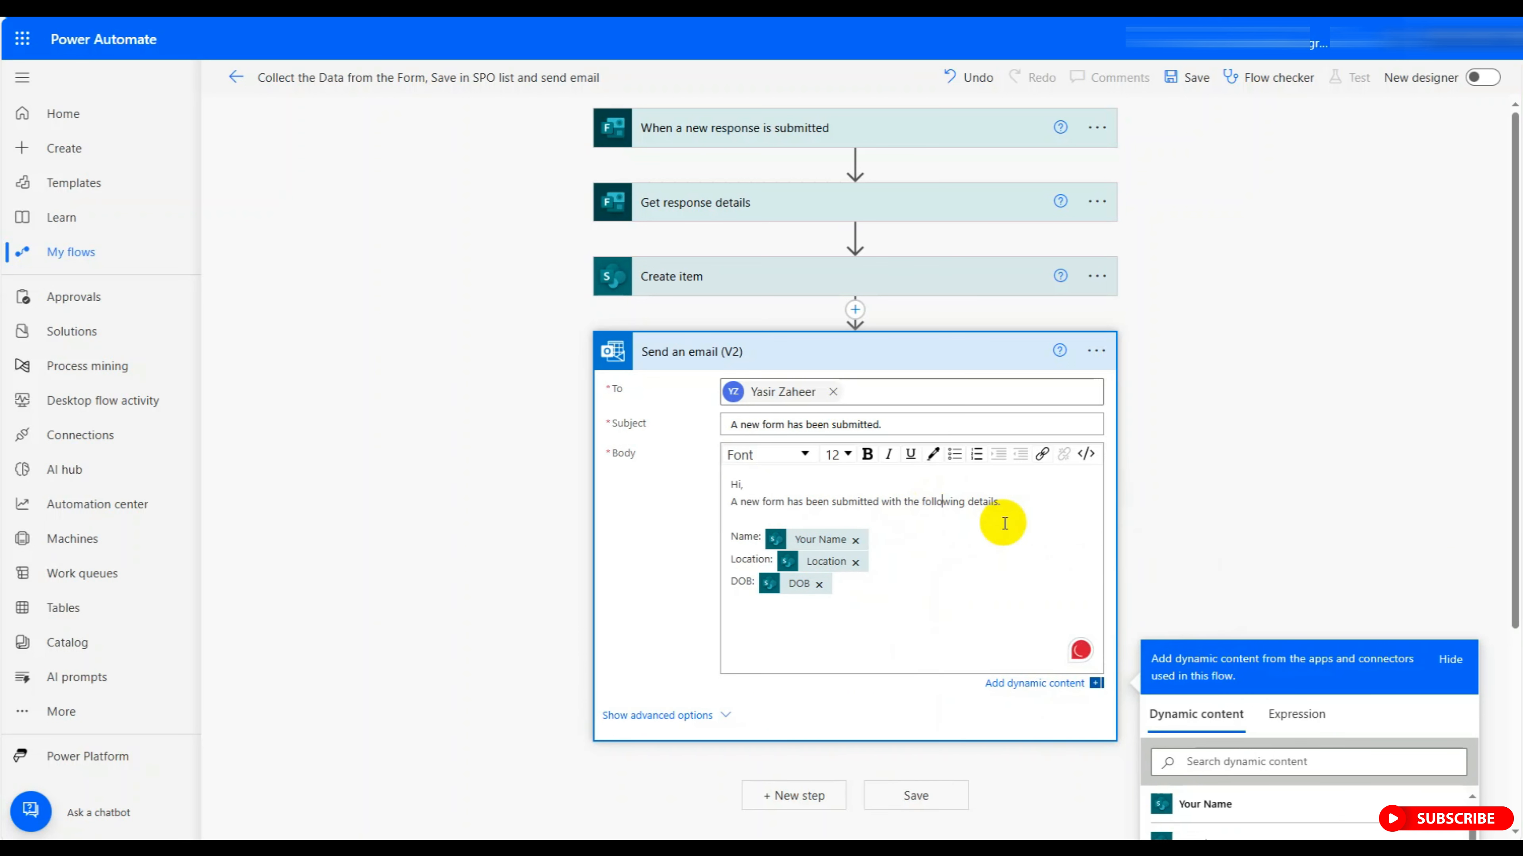
Add the closing word "Thanks" below the DOB line in the email body.
click(843, 629)
text(Thank)
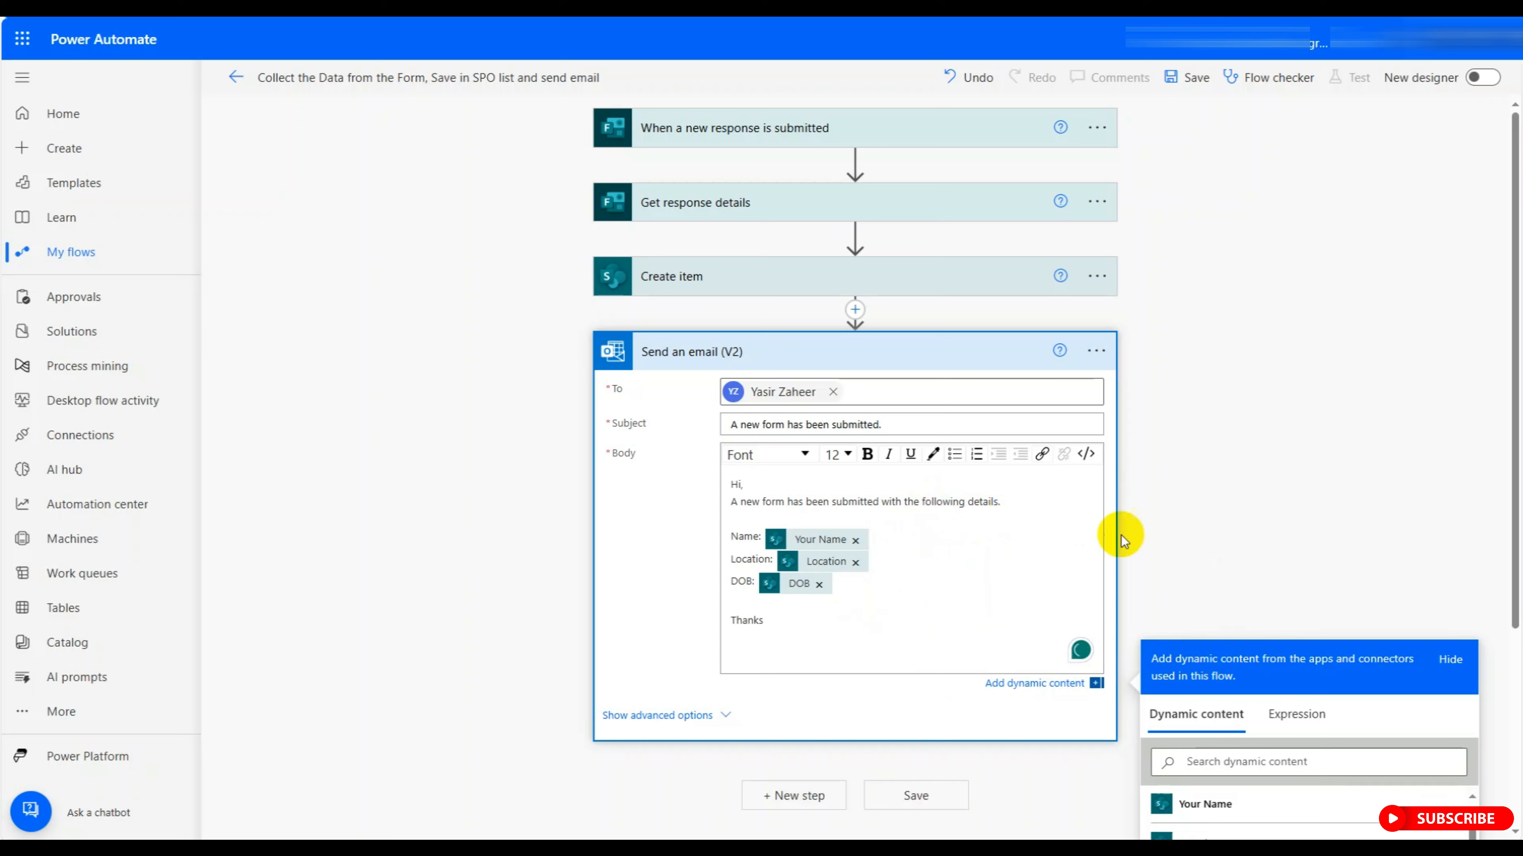
text(s)
key(Return)
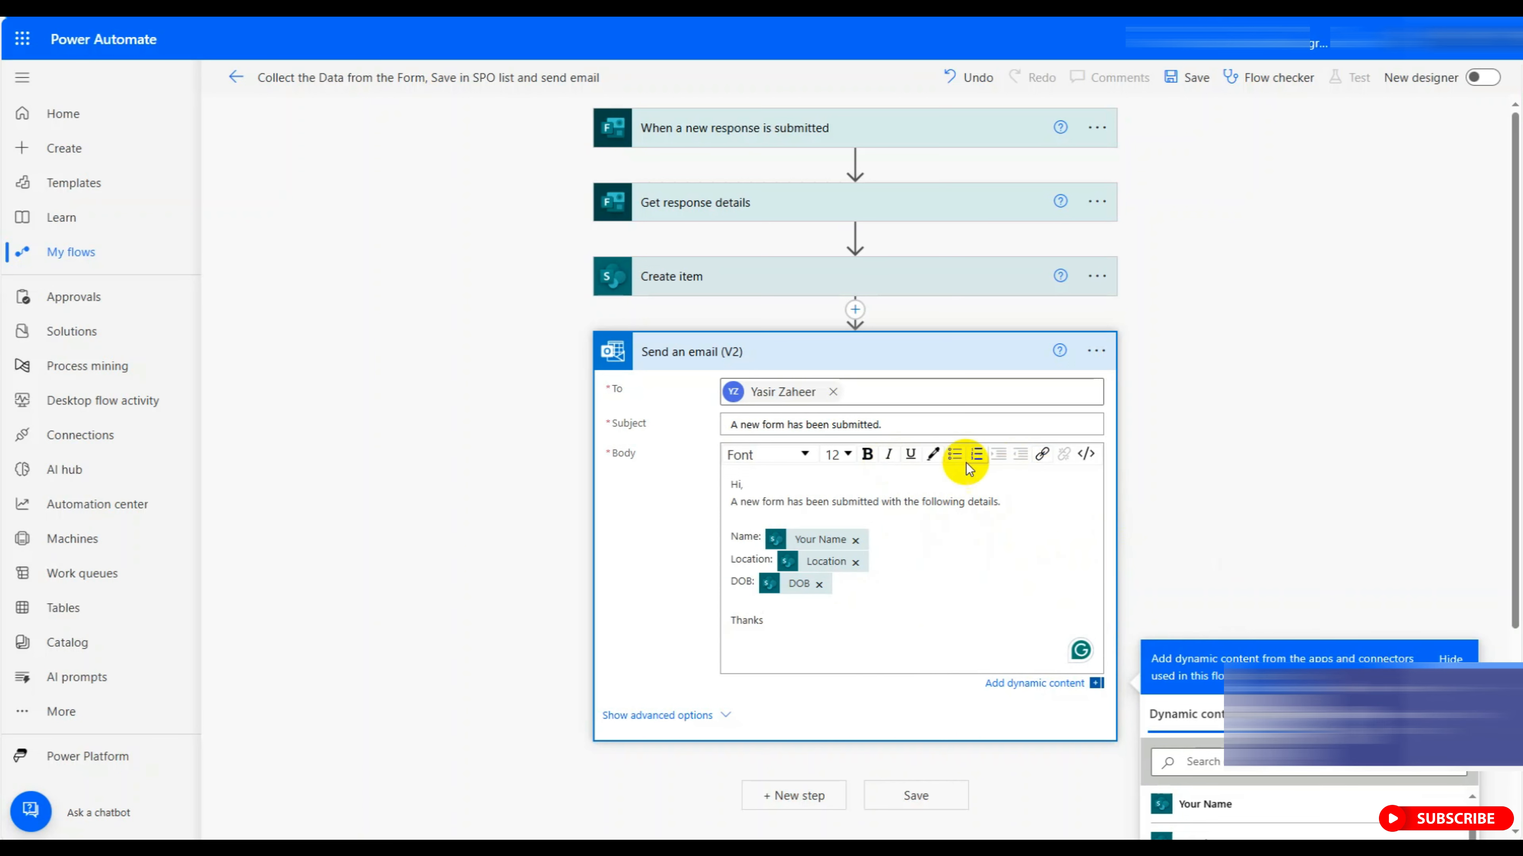
Make the Name, Location and DOB labels in the email body bold.
drag(729, 536, 753, 582)
click(866, 454)
click(867, 454)
click(866, 456)
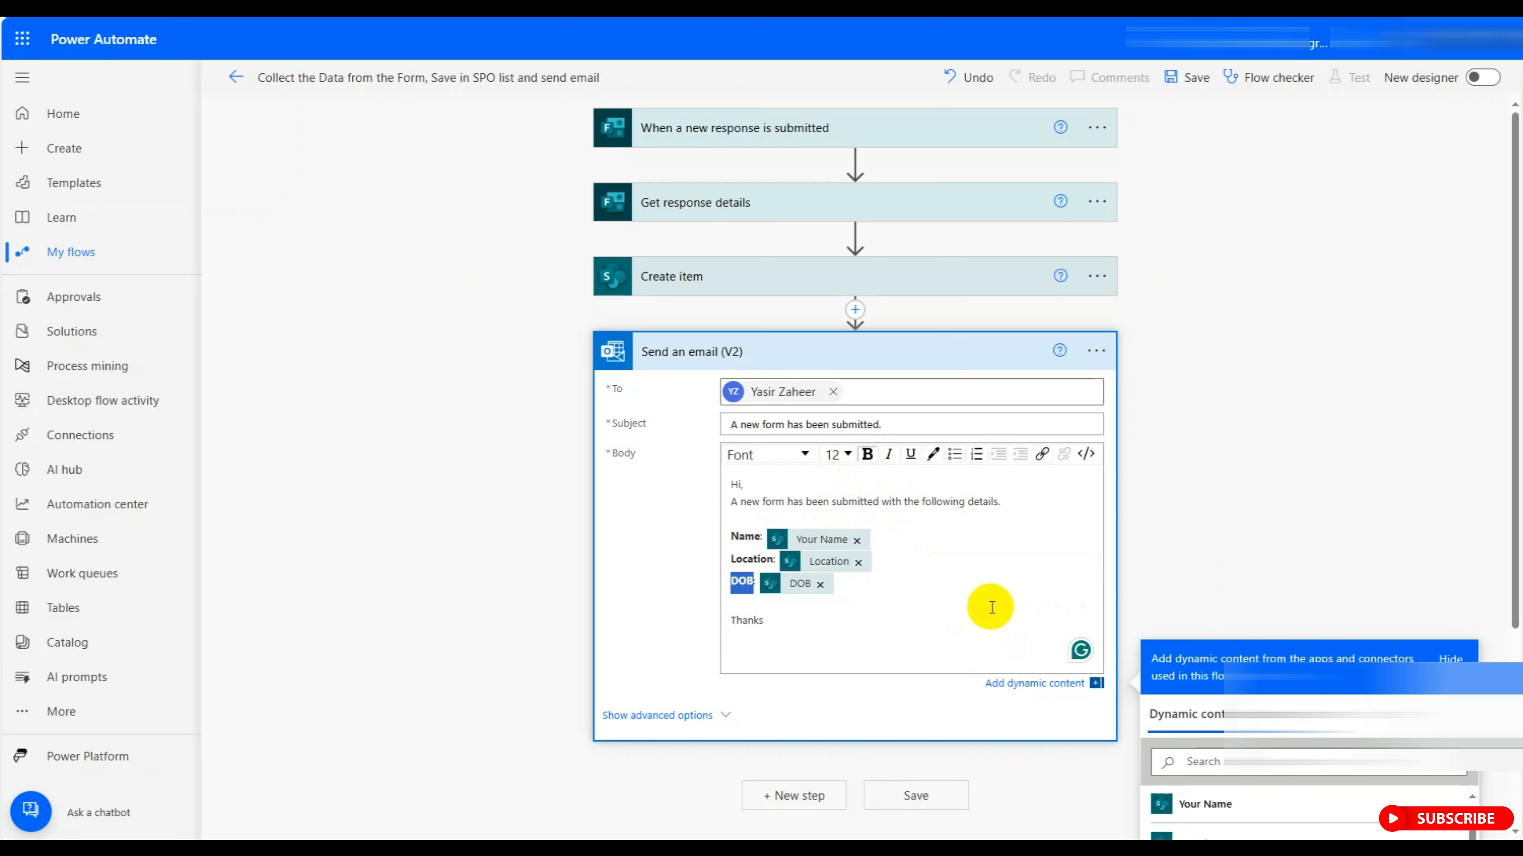
click(990, 608)
Review the configured actions from the form trigger through to the email, and save the flow.
click(874, 360)
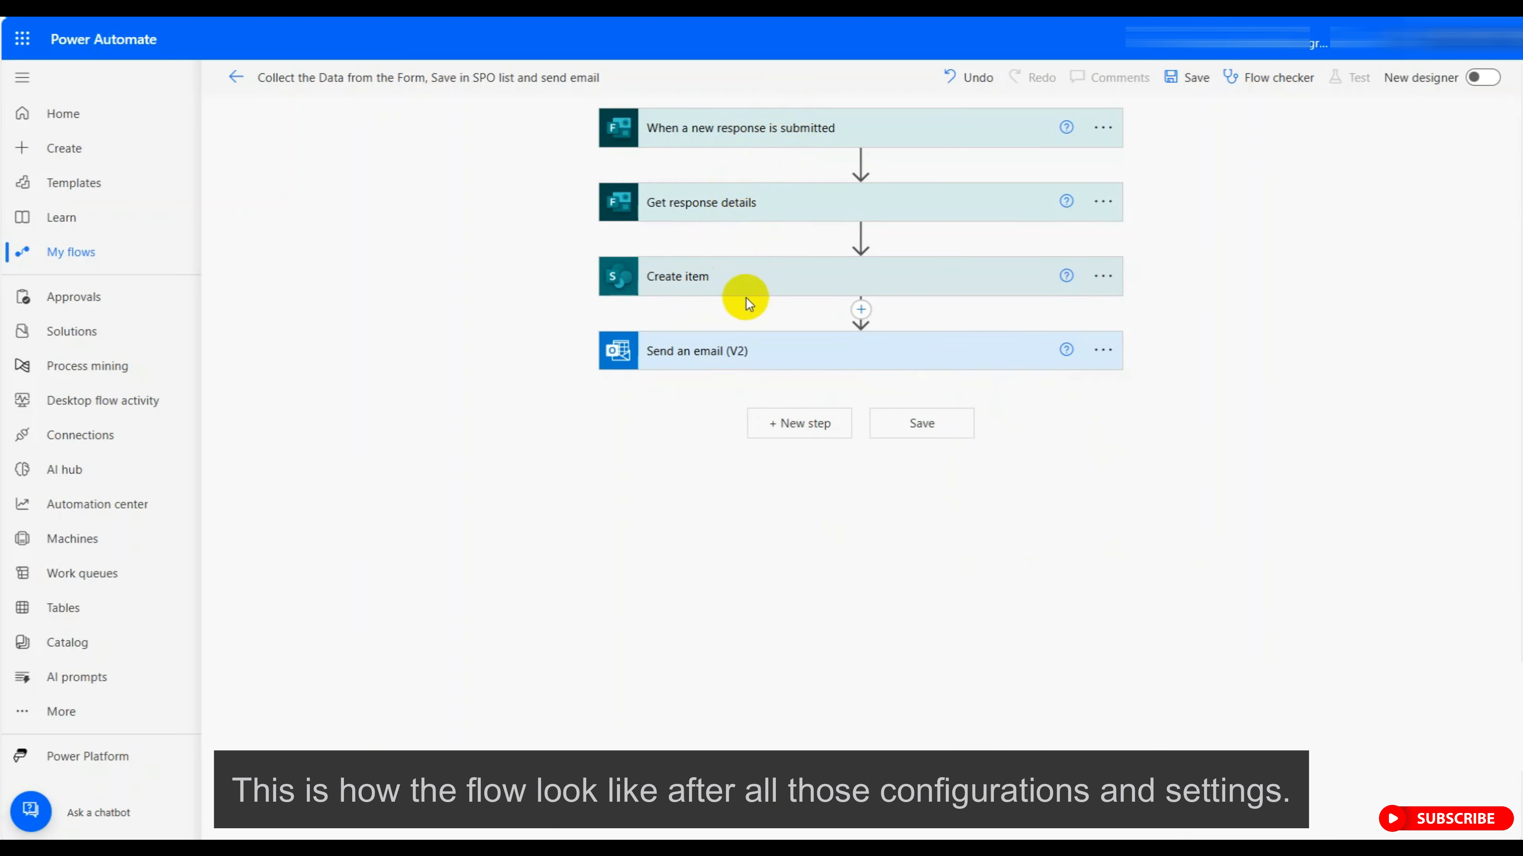
click(756, 129)
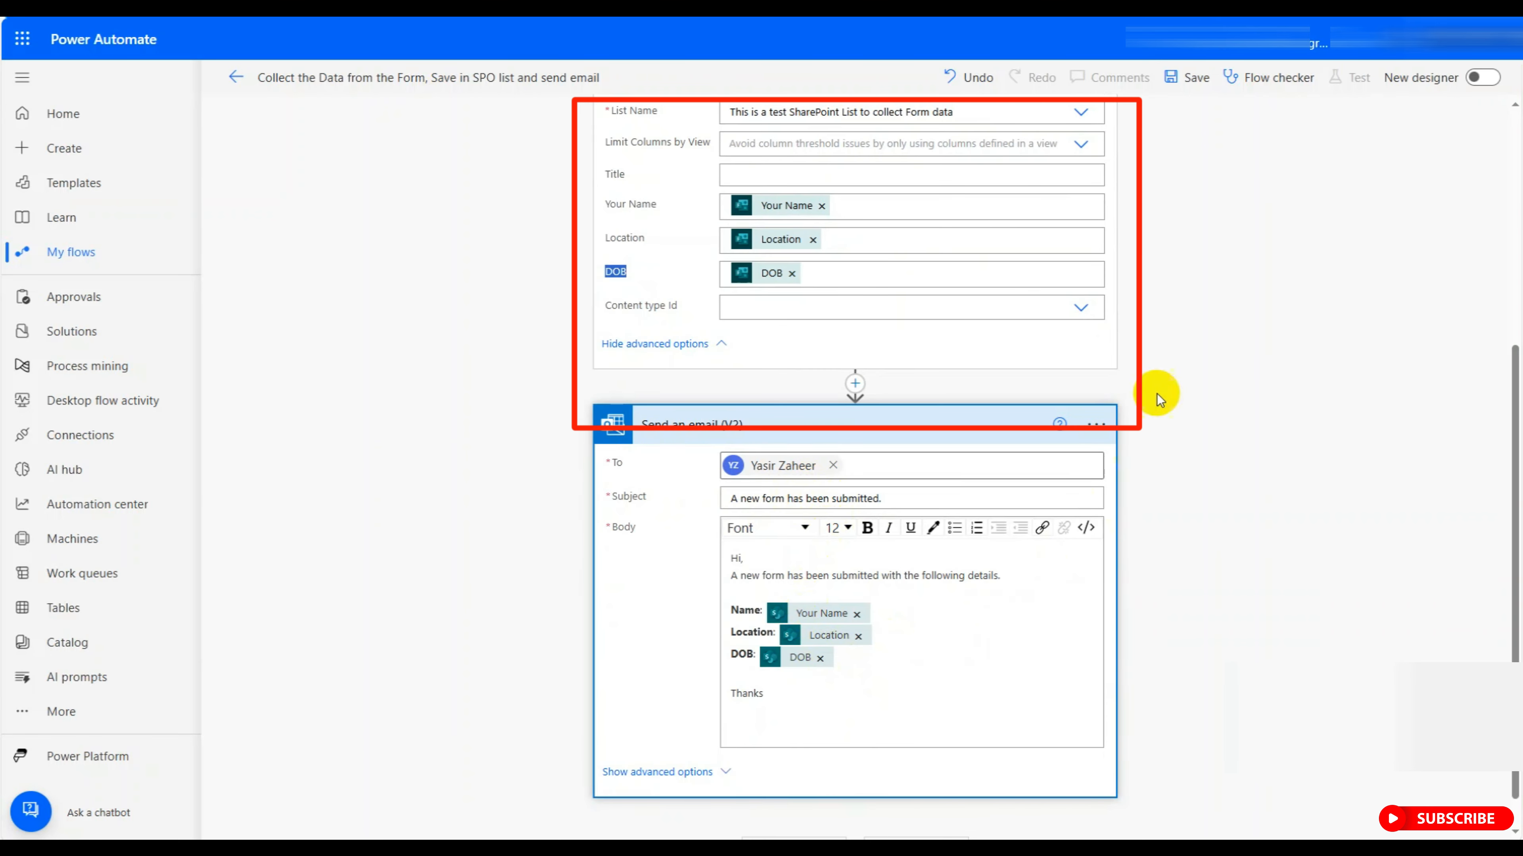
click(1190, 77)
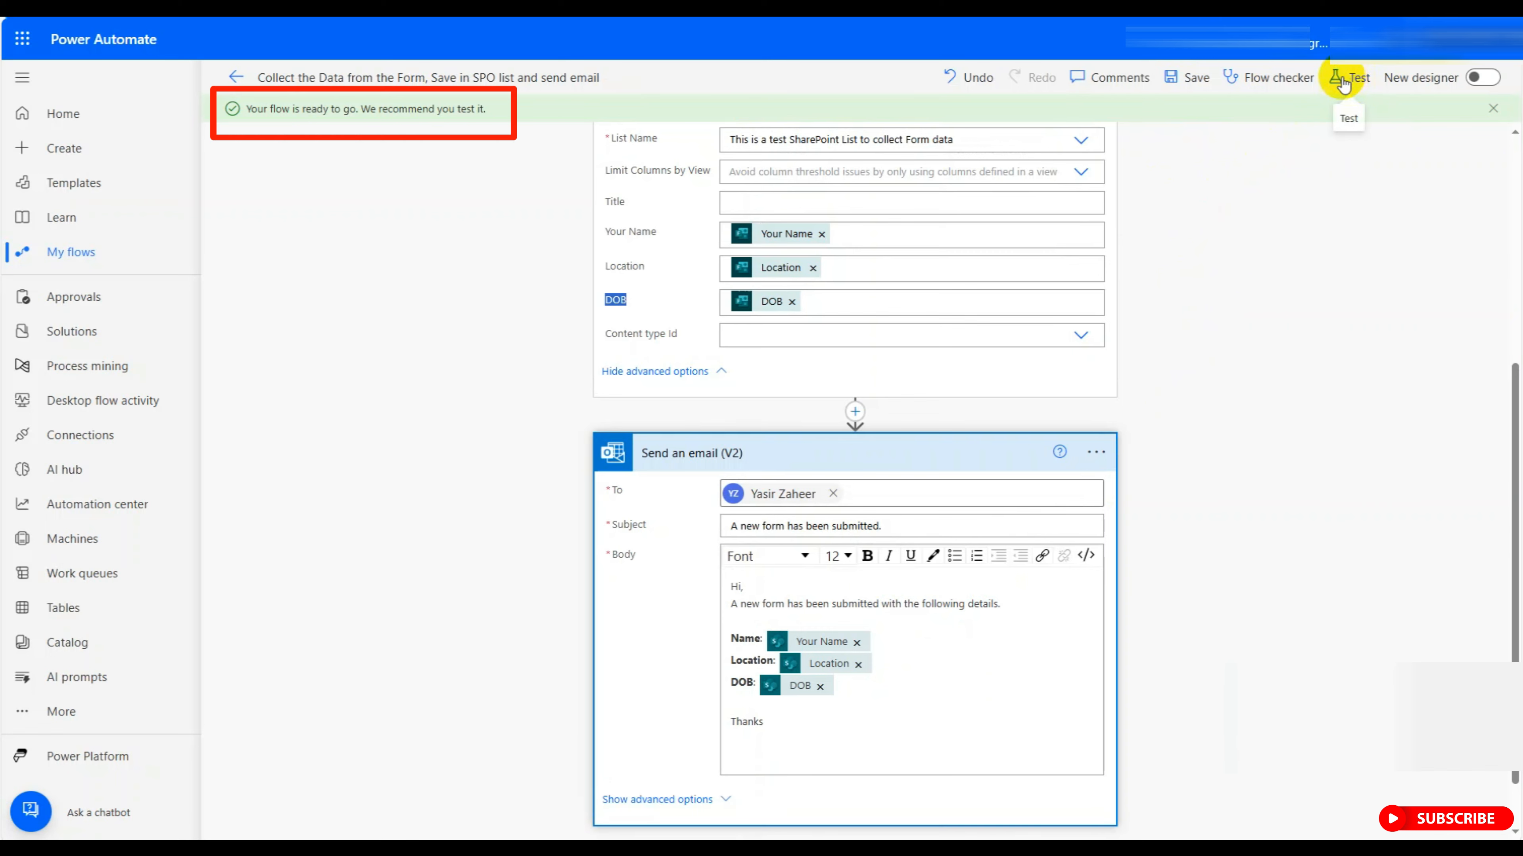
Start a manual test of the flow, dismissing the Microsoft feedback survey.
click(1348, 80)
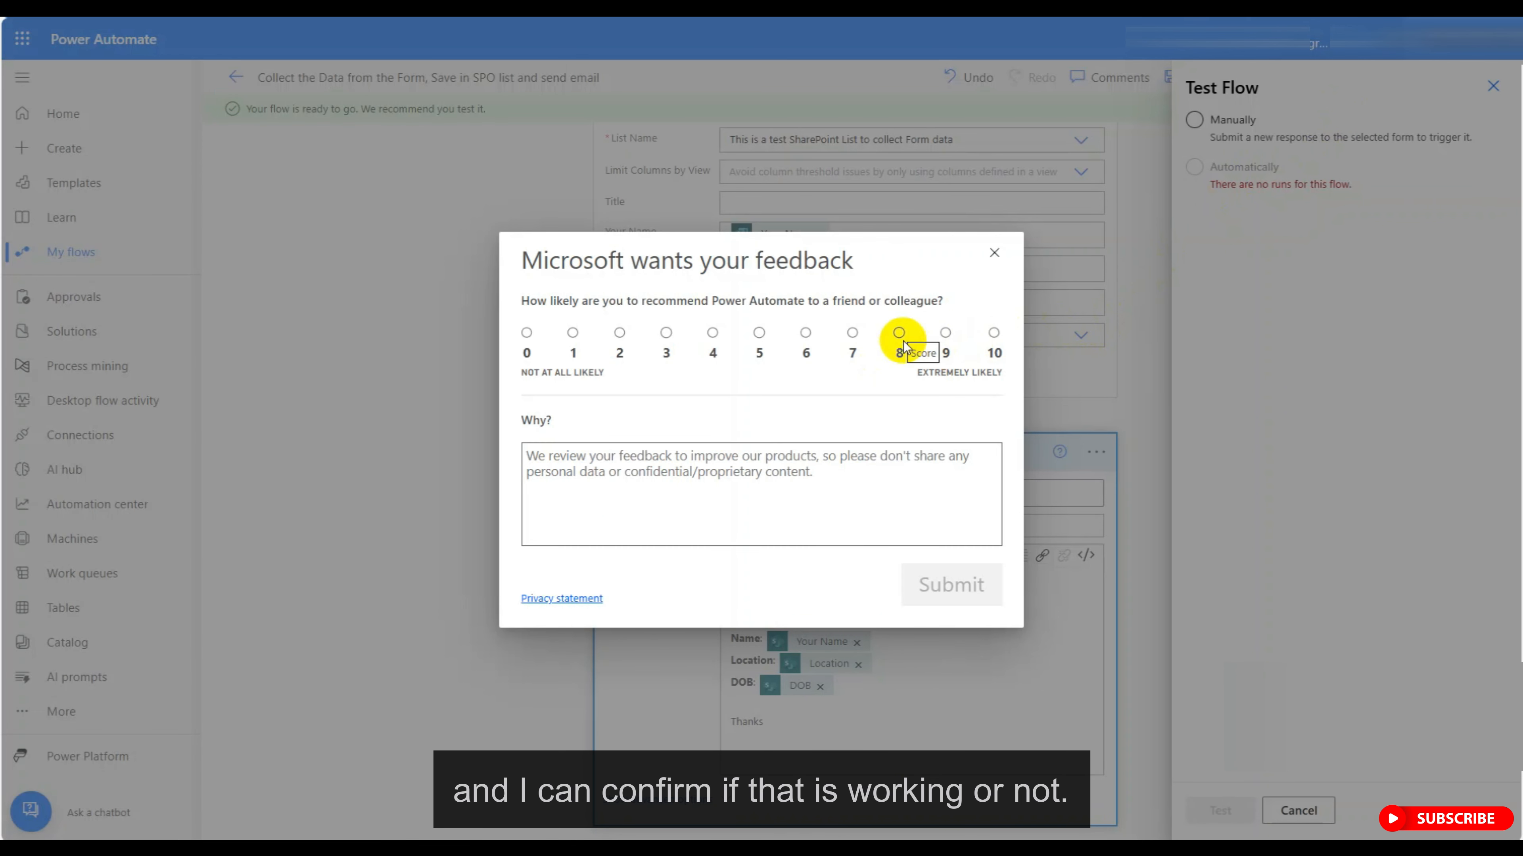
click(994, 253)
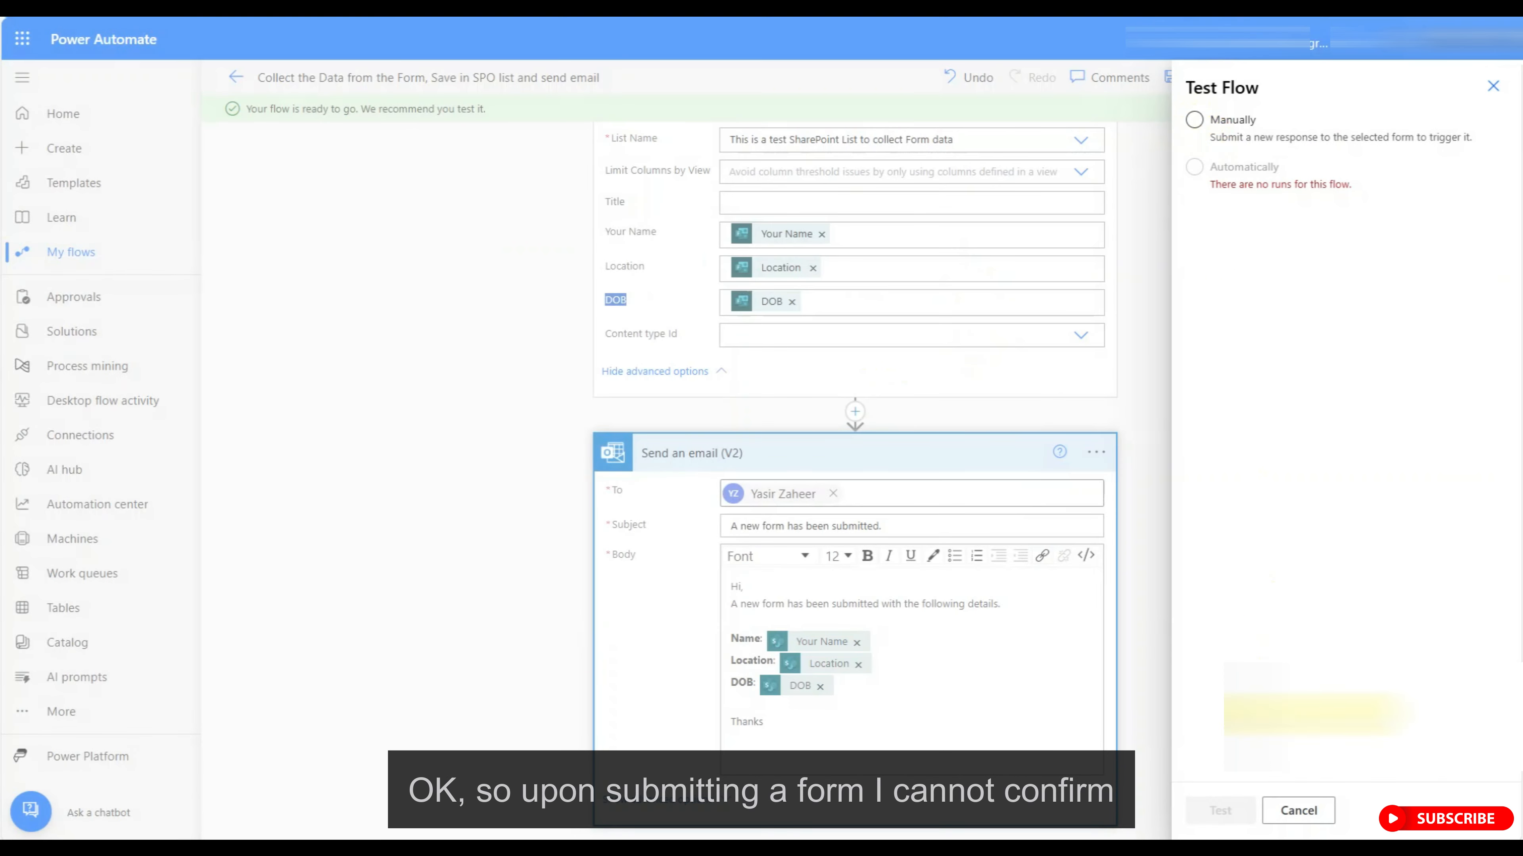
click(1194, 119)
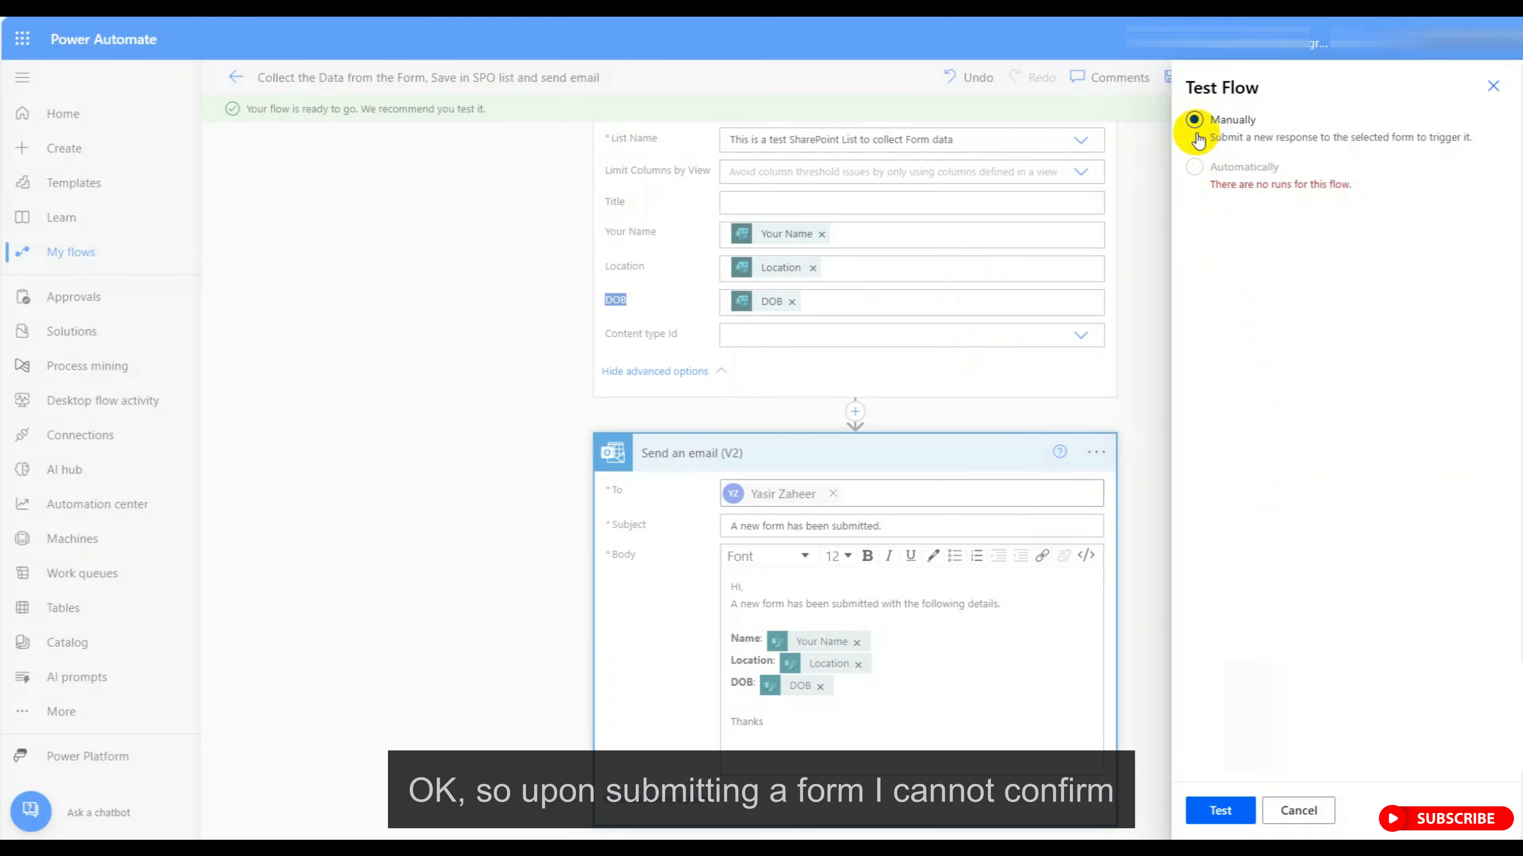
click(1221, 811)
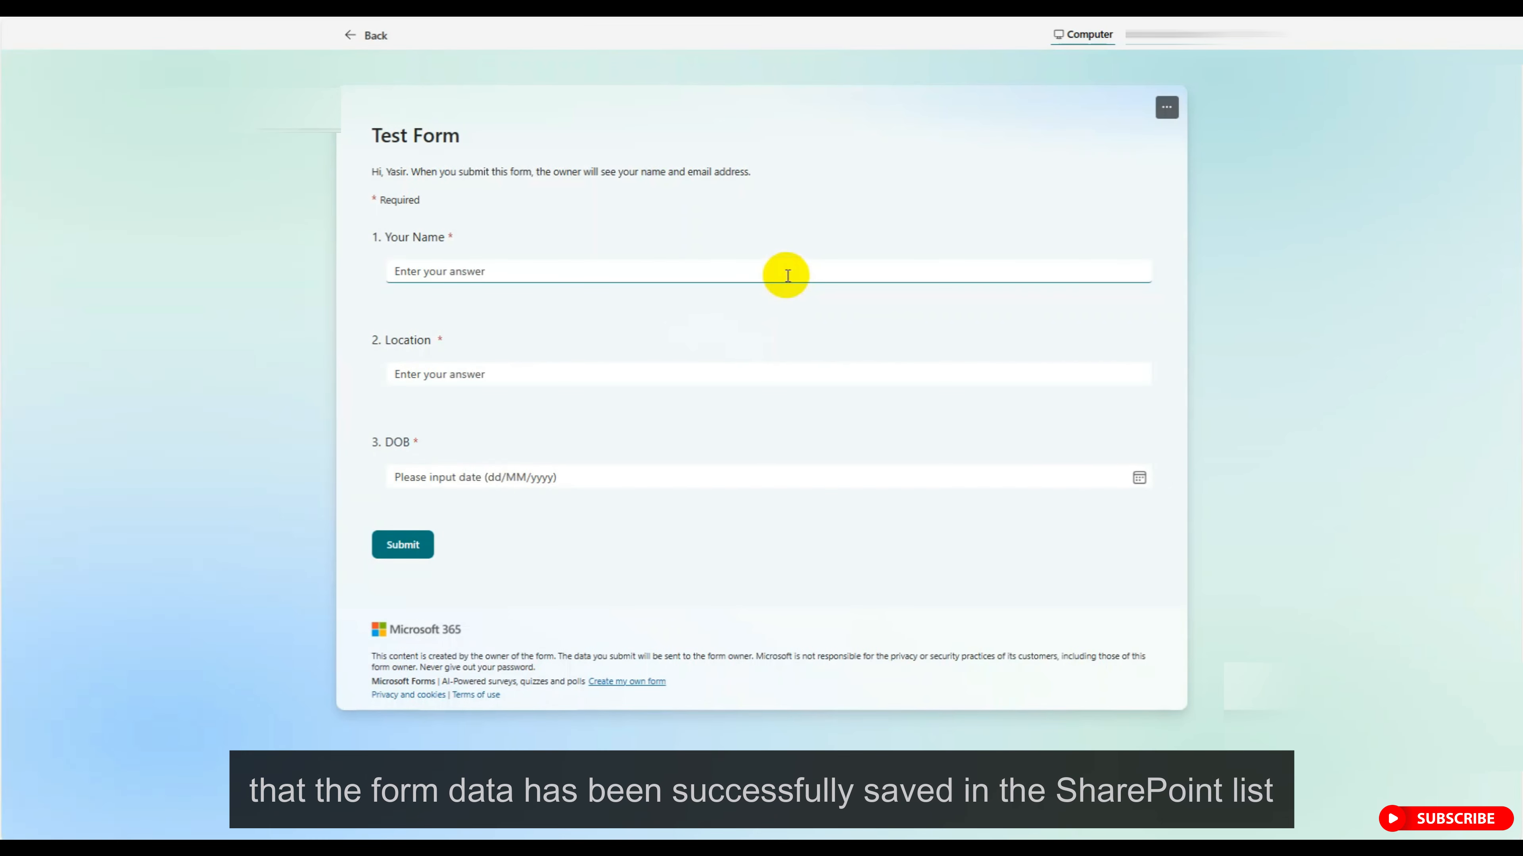
Fill in Test Form with the respondent's name, location UK and a date of birth, and submit the response.
text(Yasir)
key(Tab)
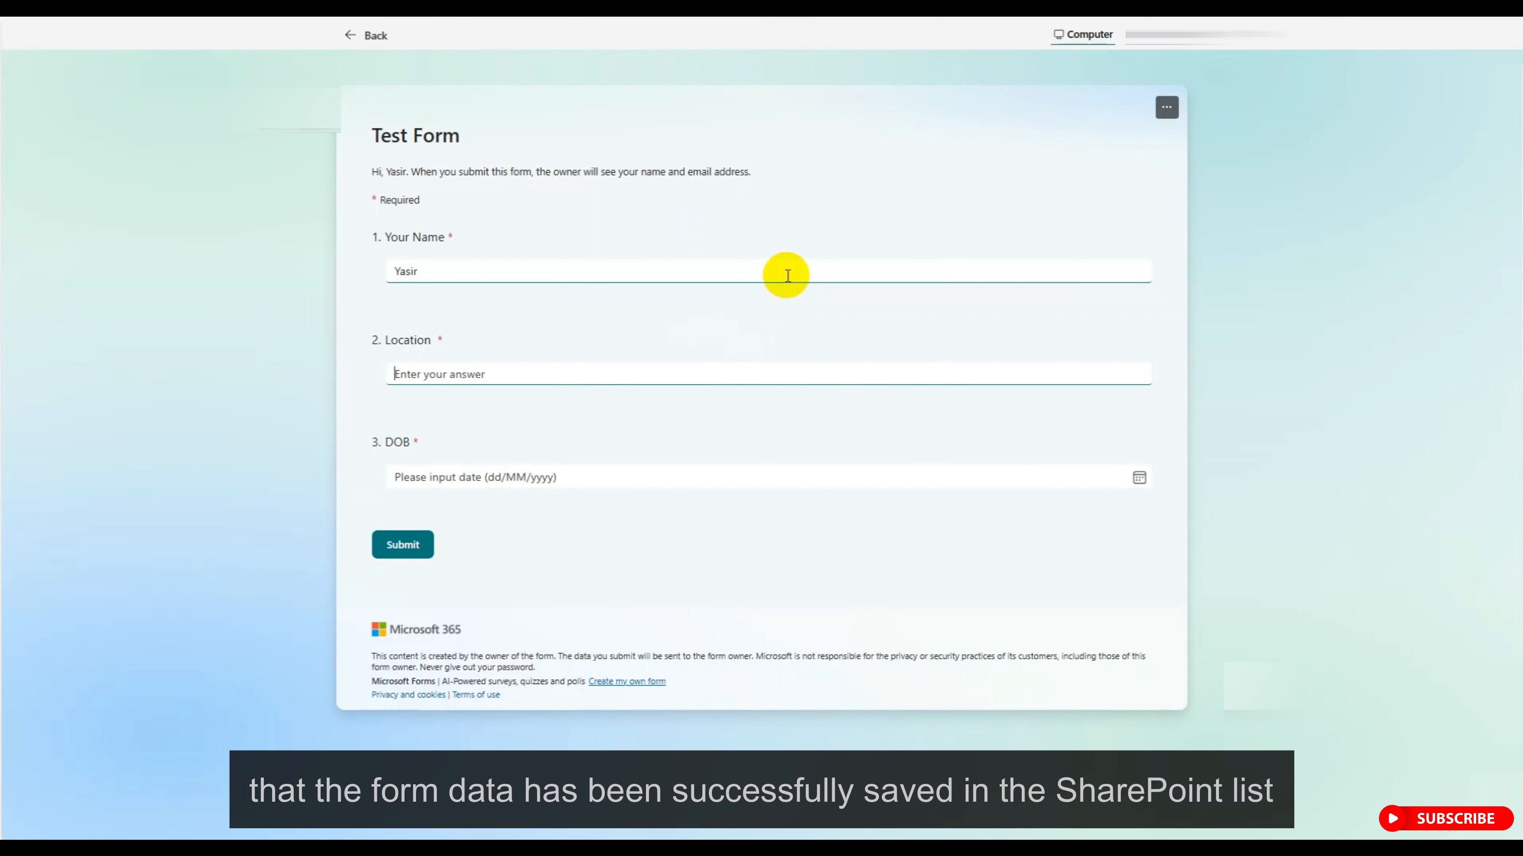
text(UK)
key(Tab)
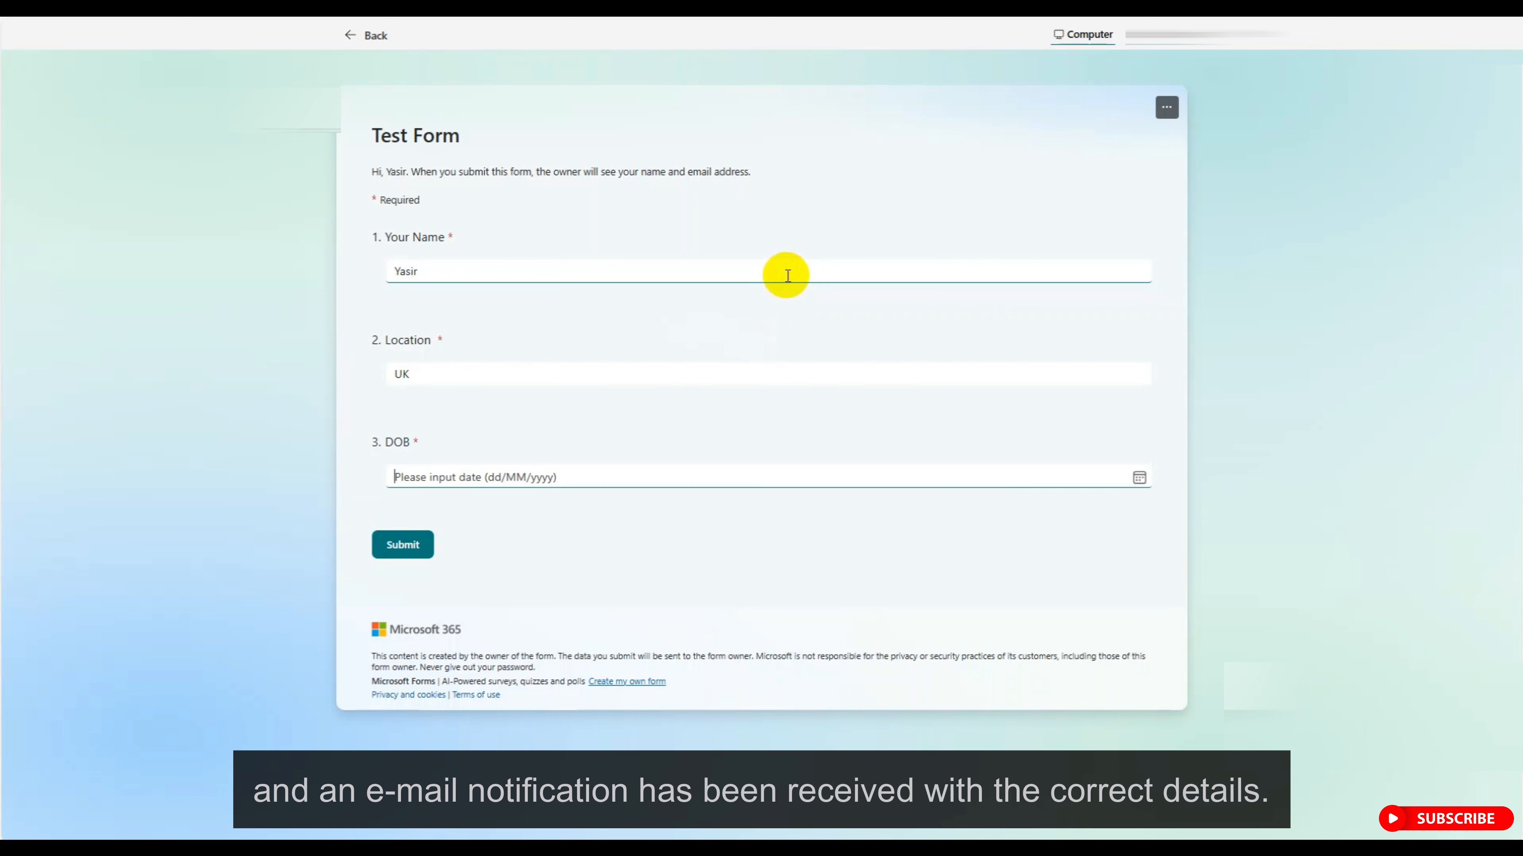
click(1137, 478)
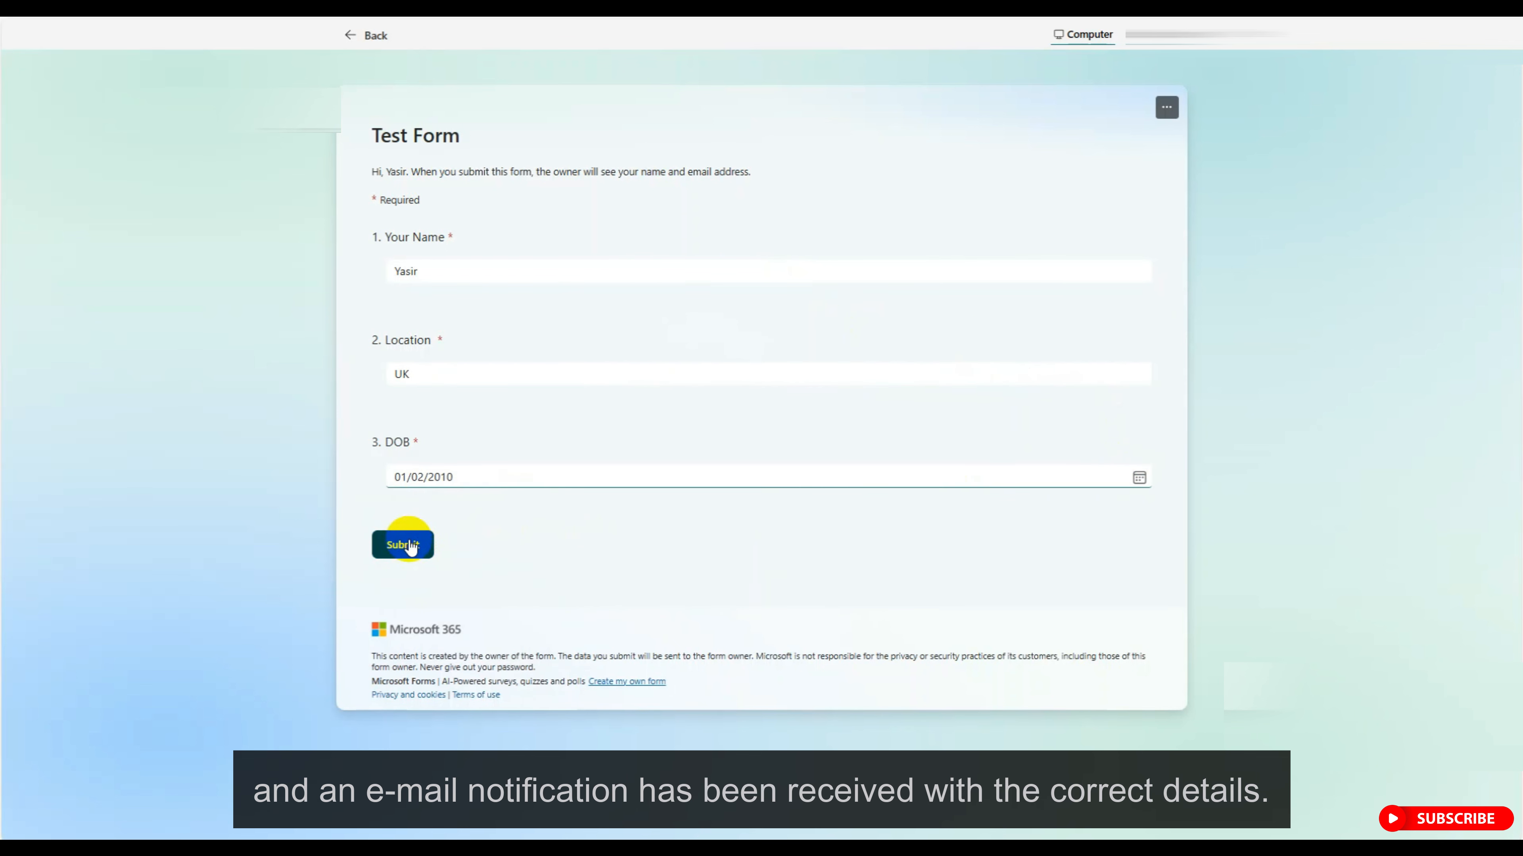
click(410, 545)
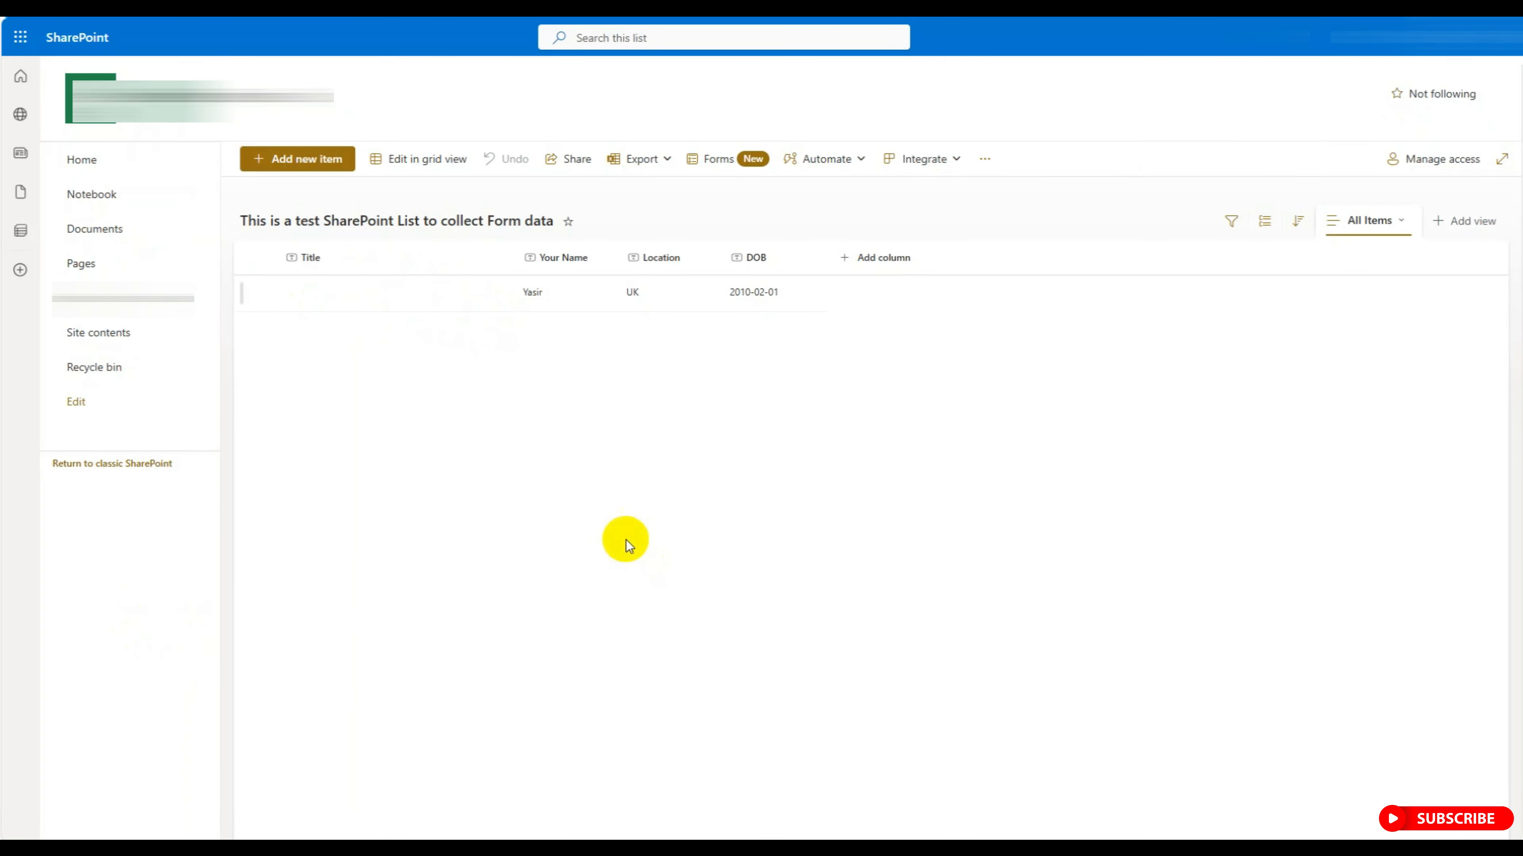
Check the Your Name, Location and DOB values of the new item in the SharePoint list.
double_click(534, 292)
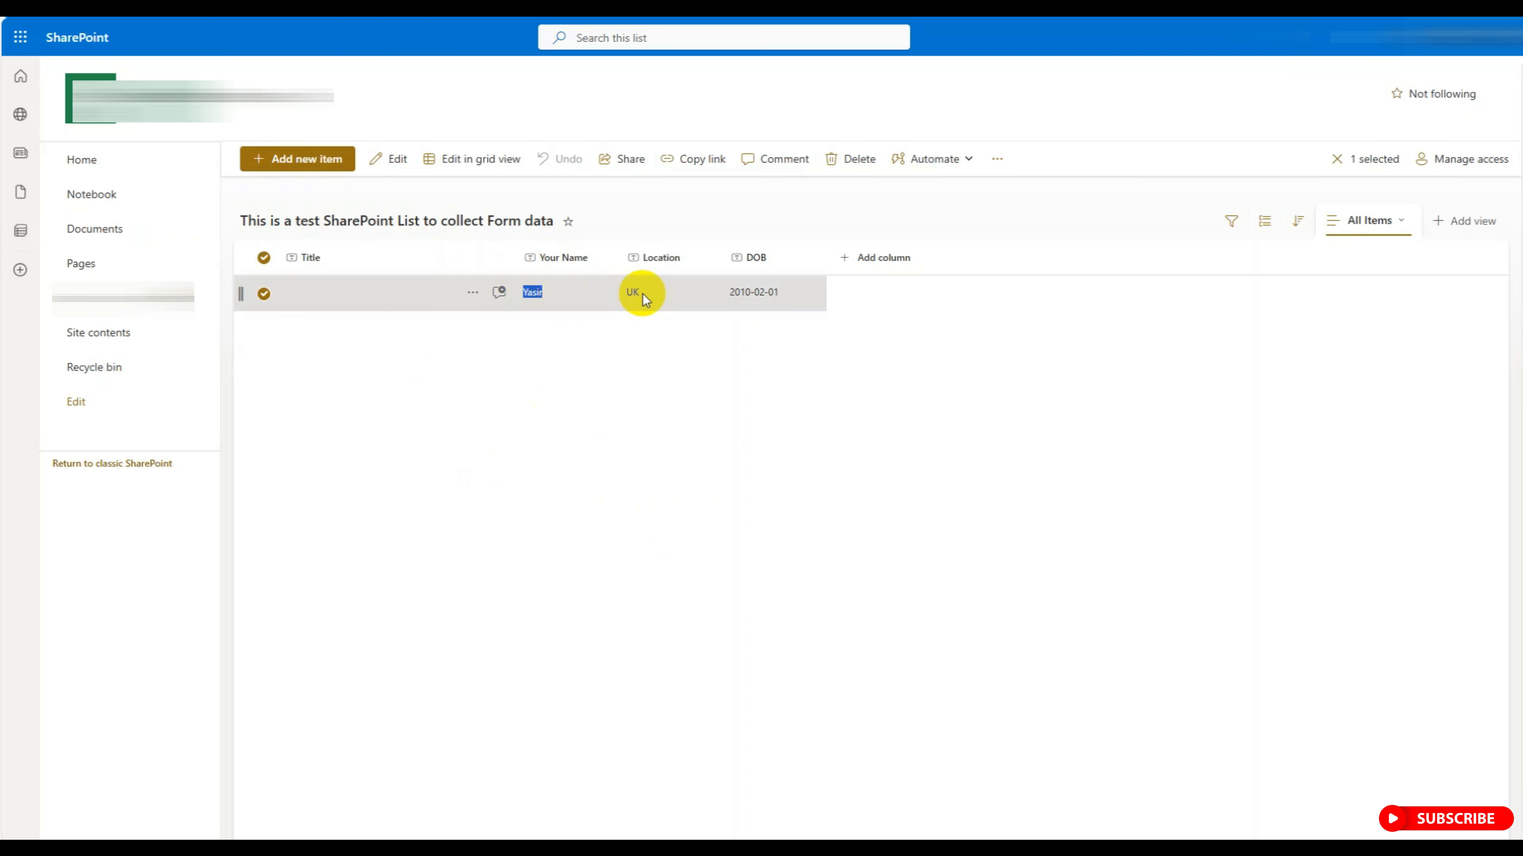
double_click(631, 292)
drag(781, 292, 722, 293)
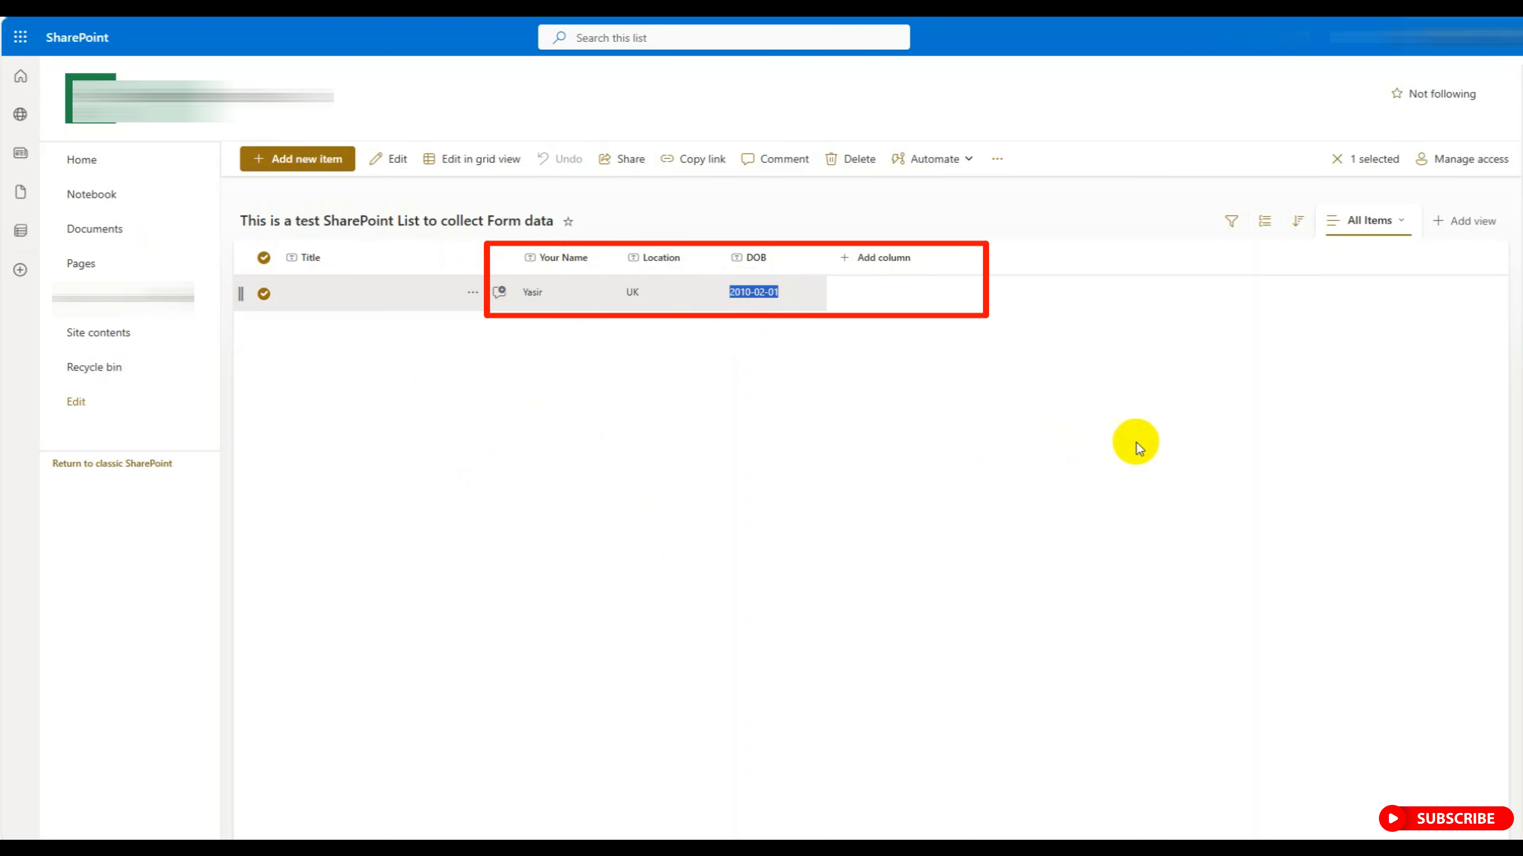